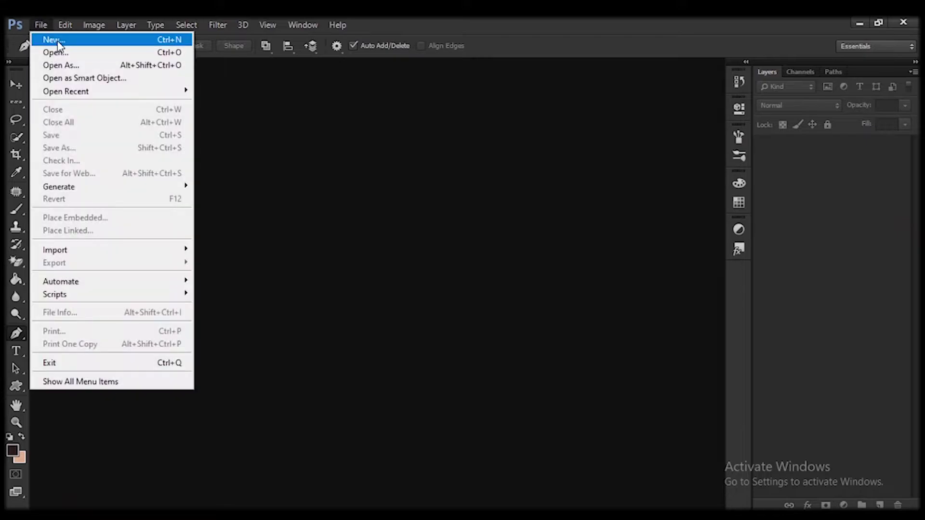
Create a new wide document and fill it with black using the Paint Bucket
{"action": "left_click", "coordinate": [530, 151]}
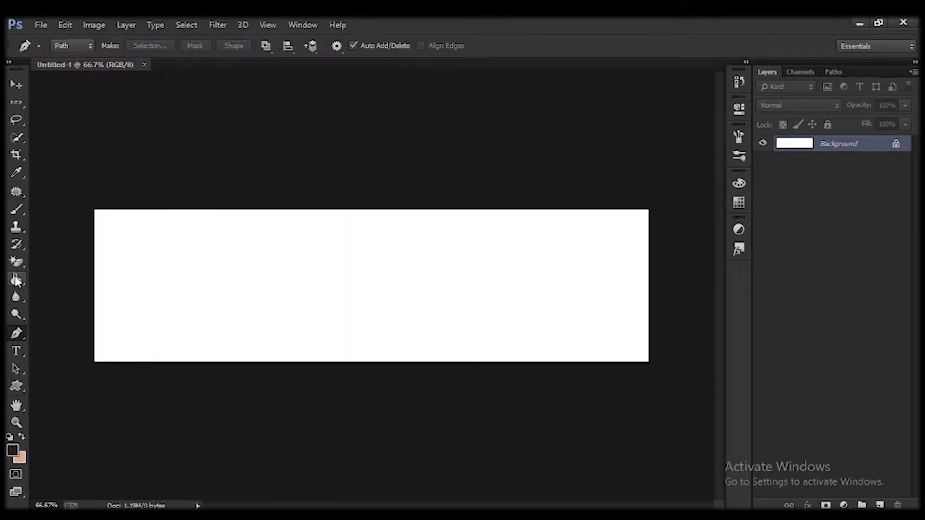
{"action": "left_click", "coordinate": [16, 280]}
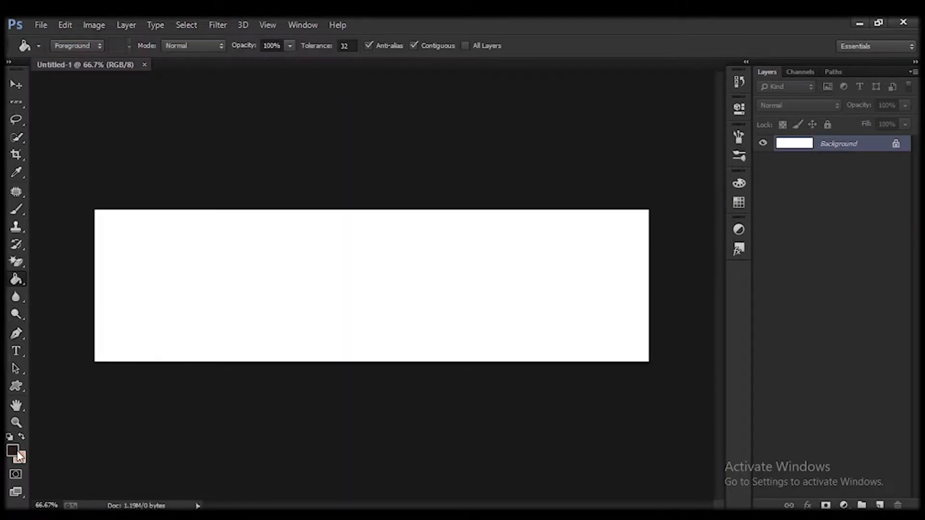
{"action": "left_click", "coordinate": [13, 450]}
{"action": "left_click", "coordinate": [811, 209]}
{"action": "left_click", "coordinate": [599, 275]}
{"action": "left_click", "coordinate": [11, 86]}
Open six Mortal Kombat images from the Downloads folder
{"action": "left_click", "coordinate": [41, 25]}
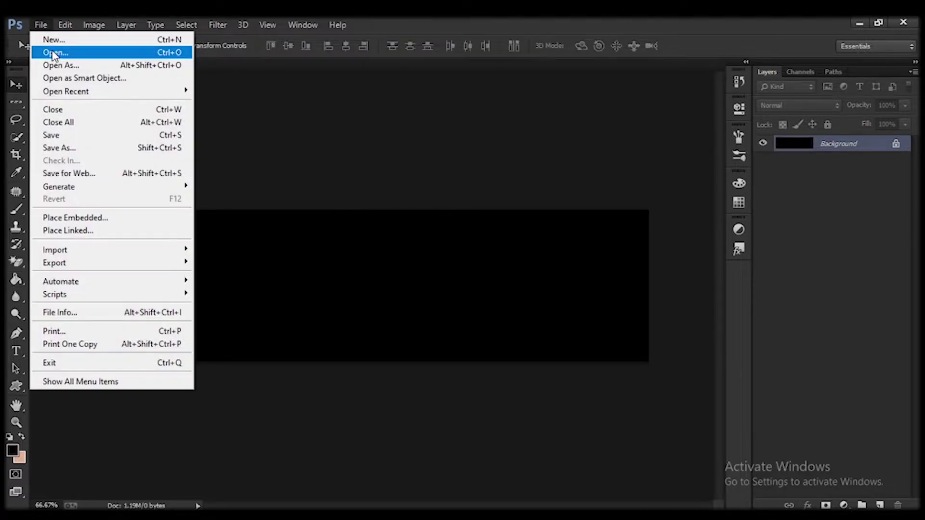
{"action": "left_click", "coordinate": [49, 56]}
{"action": "left_click", "coordinate": [64, 201]}
{"action": "left_click_drag", "start_coordinate": [169, 227], "coordinate": [520, 159]}
{"action": "left_click", "coordinate": [799, 398]}
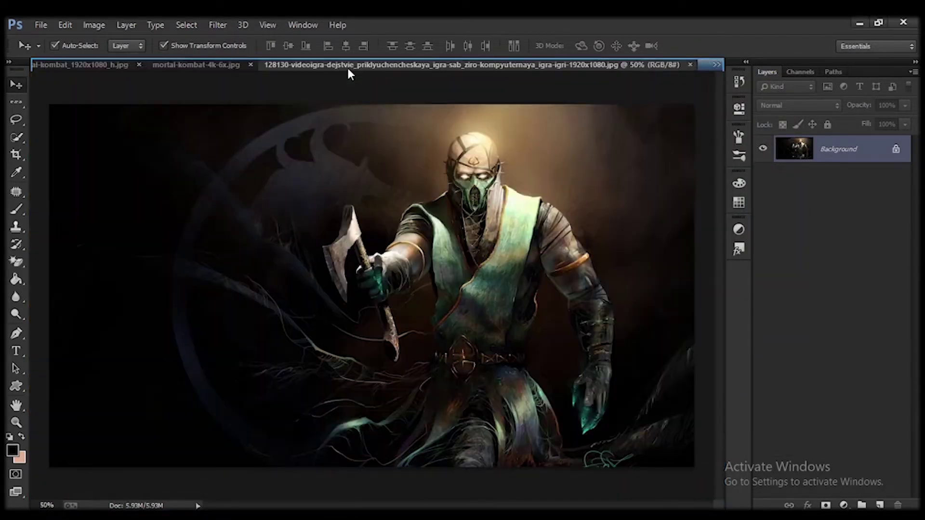
Switch to the Untitled-1 banner and duplicate its black Background layer
{"action": "left_click", "coordinate": [717, 64]}
{"action": "left_click", "coordinate": [337, 64]}
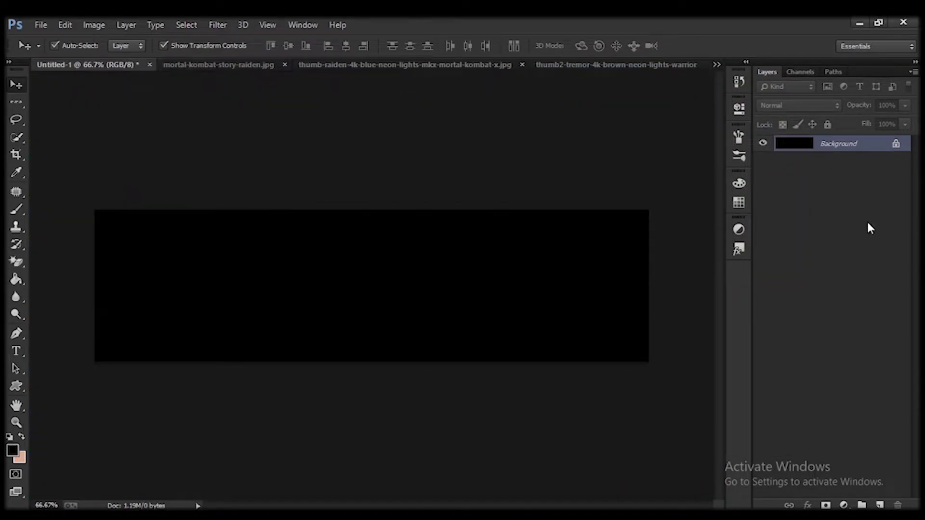
{"action": "left_click_drag", "start_coordinate": [868, 145], "coordinate": [880, 504]}
Place the moonlit Raiden image in the banner, scaled to fill its left end
{"action": "left_click", "coordinate": [212, 64]}
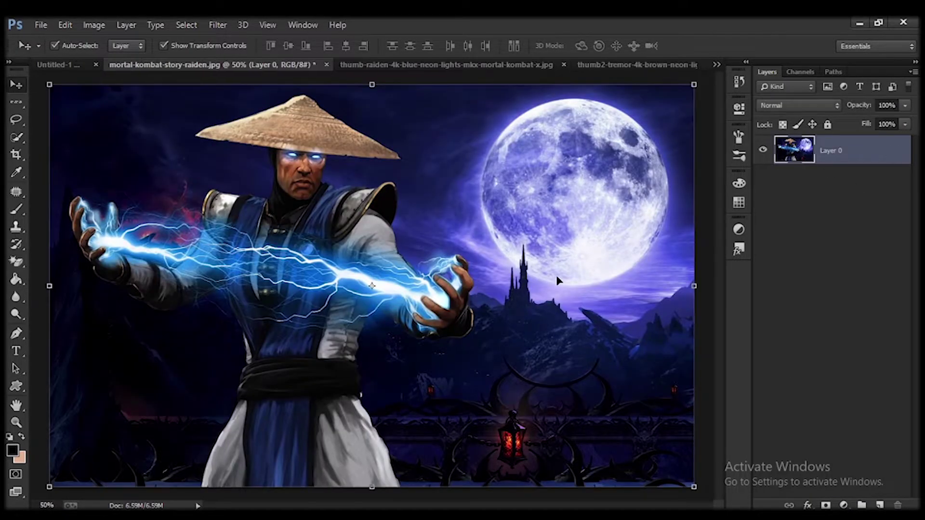
{"action": "left_click_drag", "start_coordinate": [556, 276], "coordinate": [226, 286]}
{"action": "key", "text": "ctrl+t"}
{"action": "left_click_drag", "start_coordinate": [413, 182], "coordinate": [225, 187]}
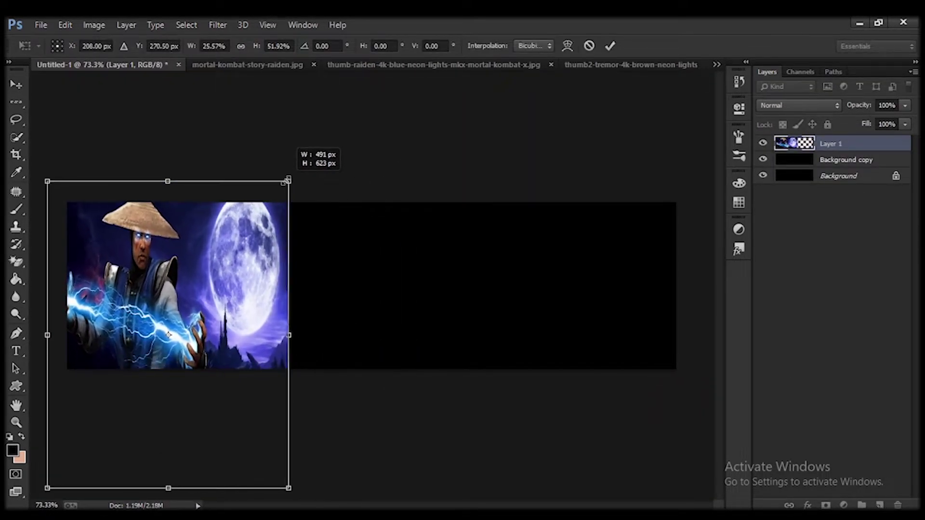
{"action": "mouse_move", "coordinate": [166, 260]}
{"action": "left_mouse_down"}
{"action": "mouse_move", "coordinate": [148, 251]}
{"action": "mouse_move", "coordinate": [145, 265]}
{"action": "left_mouse_up"}
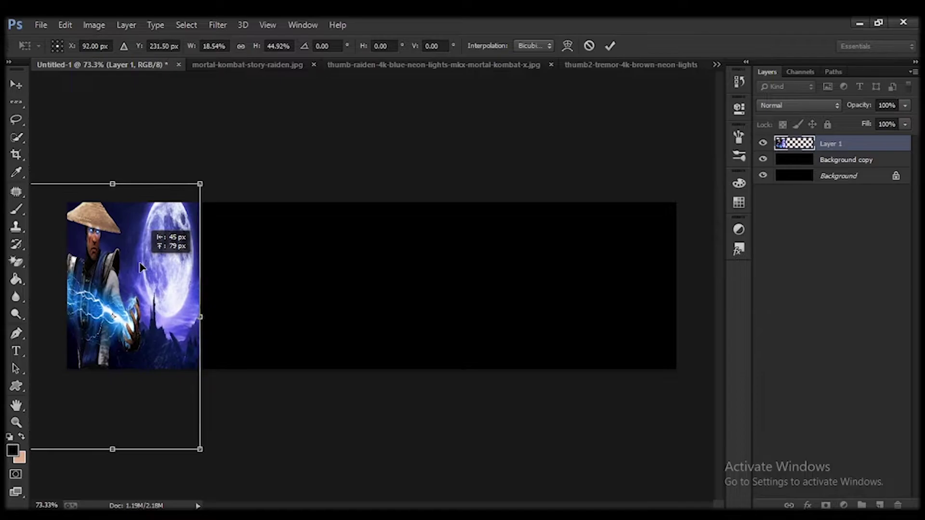
{"action": "left_click_drag", "start_coordinate": [205, 184], "coordinate": [222, 202]}
{"action": "key", "text": "v"}
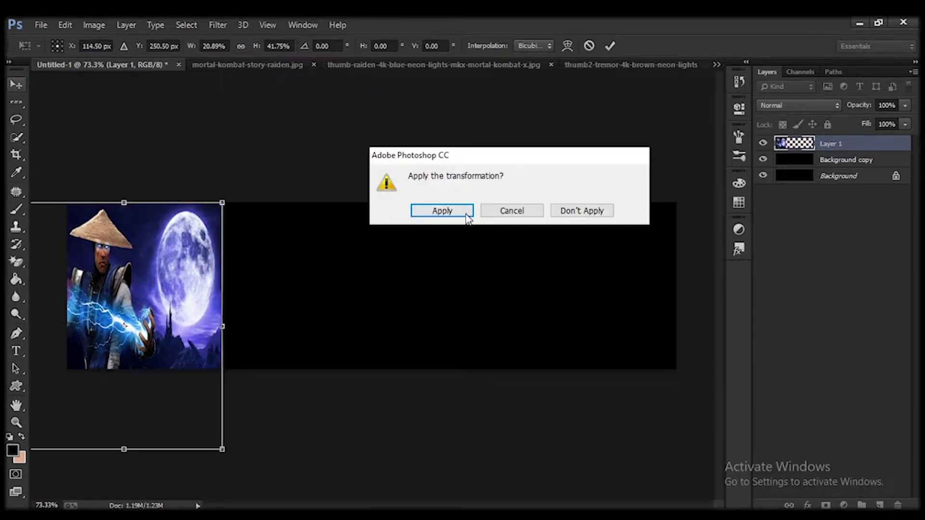
{"action": "left_click", "coordinate": [466, 213]}
{"action": "left_click", "coordinate": [376, 70]}
Unlock the blue Raiden image's background layer and drag it onto the story image
{"action": "left_click", "coordinate": [895, 150]}
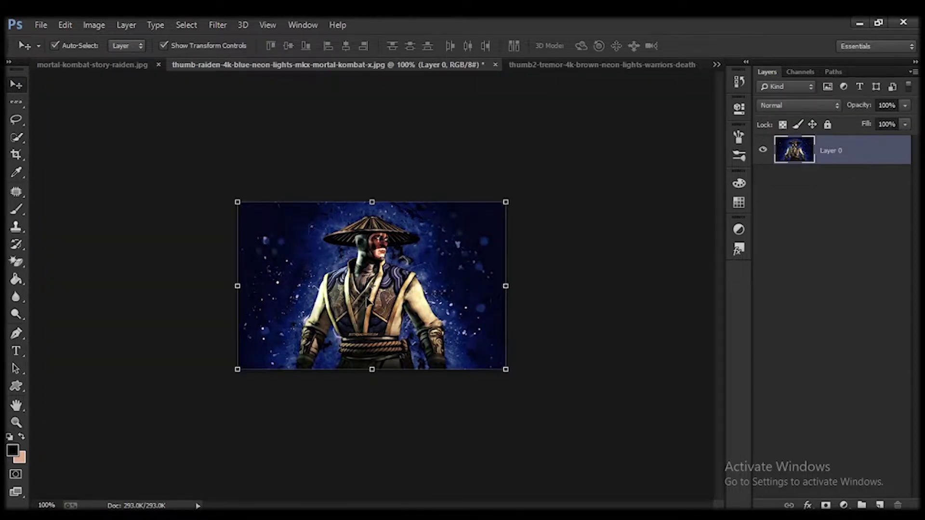
{"action": "left_click_drag", "start_coordinate": [895, 150], "coordinate": [32, 69]}
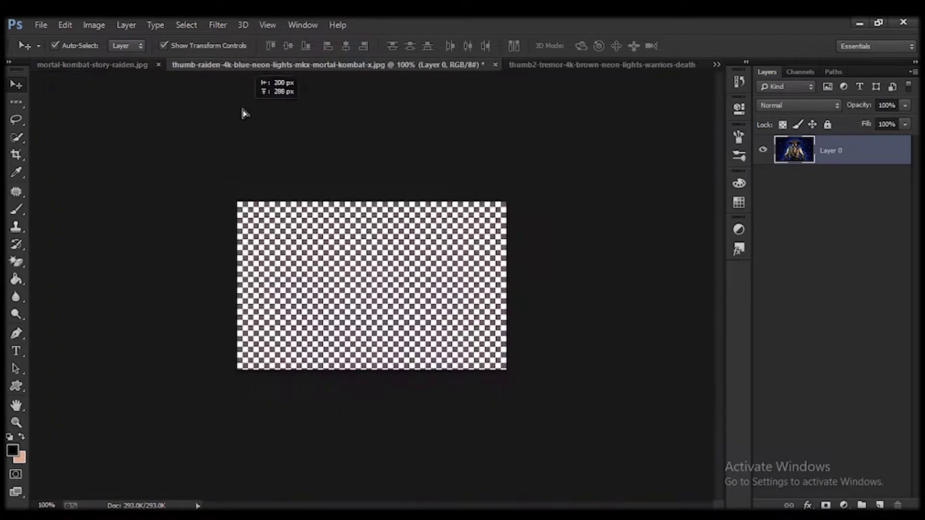
{"action": "left_click_drag", "start_coordinate": [282, 75], "coordinate": [122, 134]}
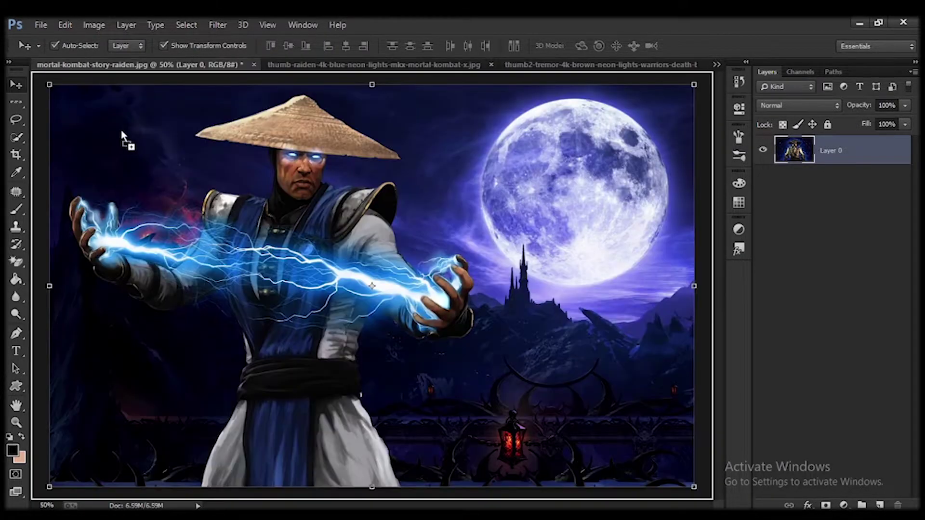
{"action": "left_click_drag", "start_coordinate": [40, 115], "coordinate": [65, 73]}
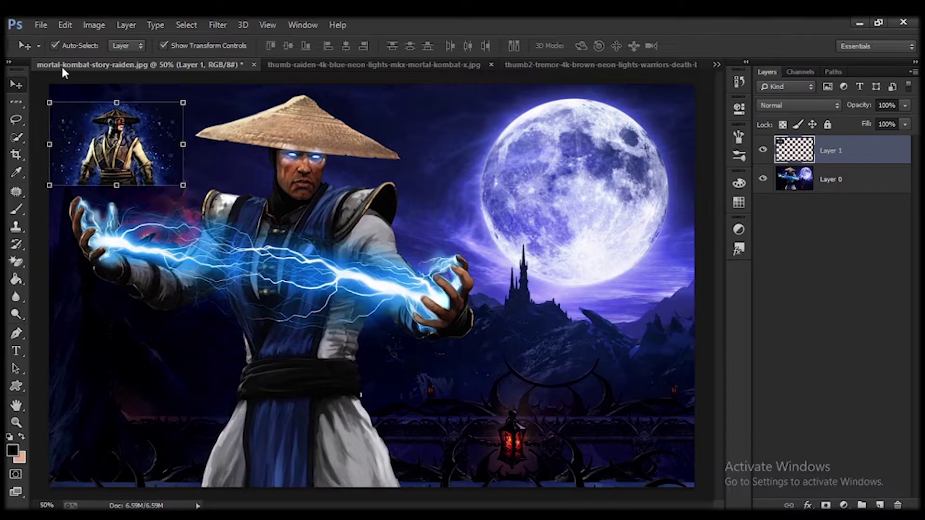
Close the Raiden story image without saving
{"action": "left_click", "coordinate": [717, 64]}
{"action": "left_click", "coordinate": [411, 98]}
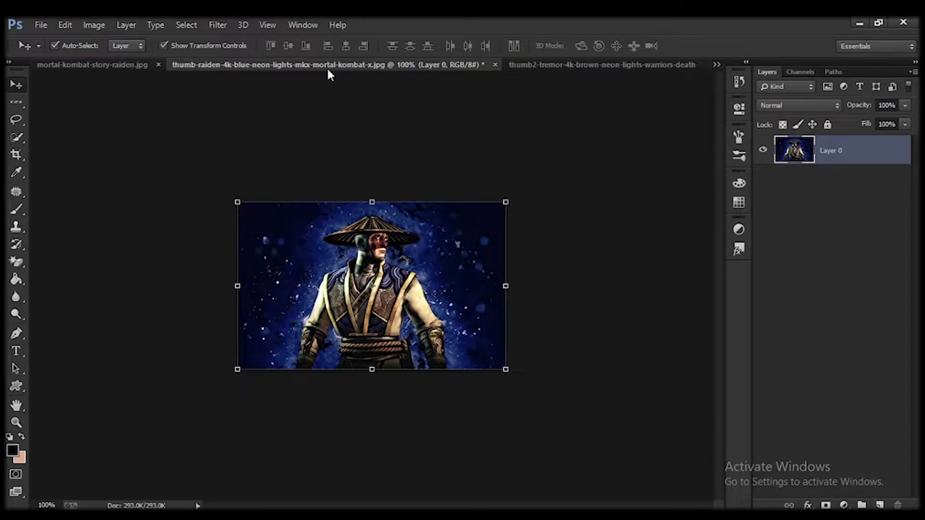
{"action": "left_click", "coordinate": [254, 65]}
{"action": "key", "text": "n"}
Cut the blue-background Raiden and paste it into the banner, enlarged beside the first Raiden
{"action": "left_click", "coordinate": [717, 64]}
{"action": "left_click", "coordinate": [382, 68]}
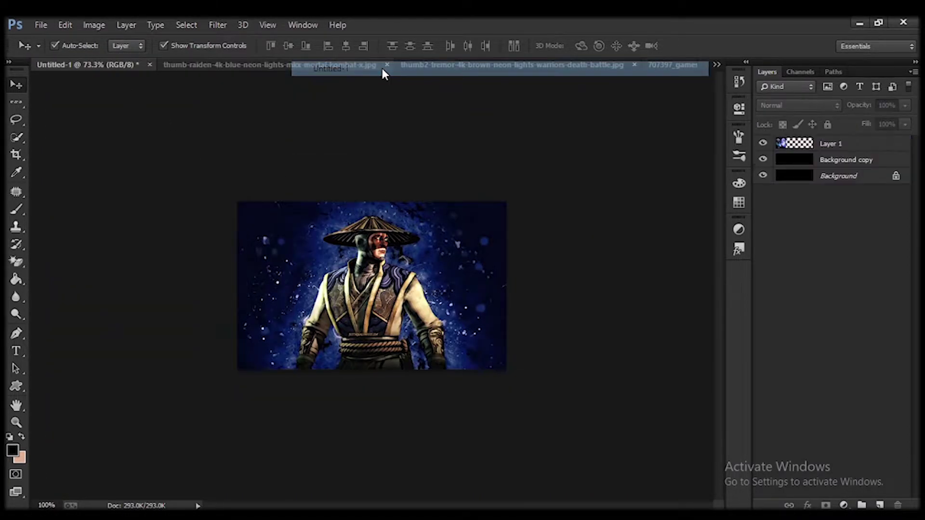
{"action": "left_click", "coordinate": [183, 68]}
{"action": "key", "text": "ctrl+x"}
{"action": "left_click", "coordinate": [58, 64]}
{"action": "key", "text": "ctrl+v"}
{"action": "key", "text": "ctrl+t"}
{"action": "left_click_drag", "start_coordinate": [371, 260], "coordinate": [361, 226]}
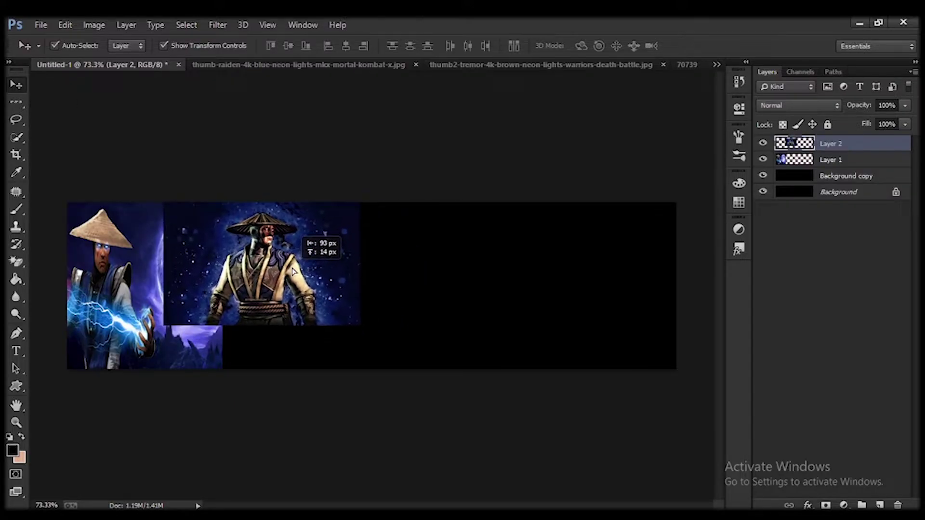
{"action": "left_click_drag", "start_coordinate": [165, 324], "coordinate": [125, 378]}
Flip the pasted Raiden upright and horizontally, butt it against the first, and apply
{"action": "right_click", "coordinate": [284, 289]}
{"action": "left_click", "coordinate": [294, 277]}
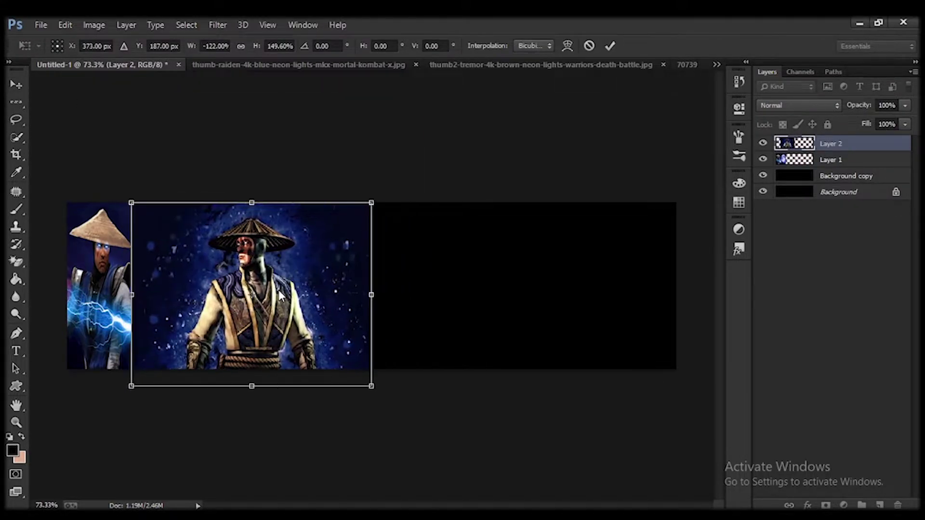
{"action": "right_click", "coordinate": [279, 290]}
{"action": "left_click", "coordinate": [279, 278]}
{"action": "right_click", "coordinate": [278, 278]}
{"action": "left_click", "coordinate": [313, 492]}
{"action": "right_click", "coordinate": [285, 313]}
{"action": "left_click", "coordinate": [318, 294]}
{"action": "left_click_drag", "start_coordinate": [299, 318], "coordinate": [248, 319]}
{"action": "key", "text": "v"}
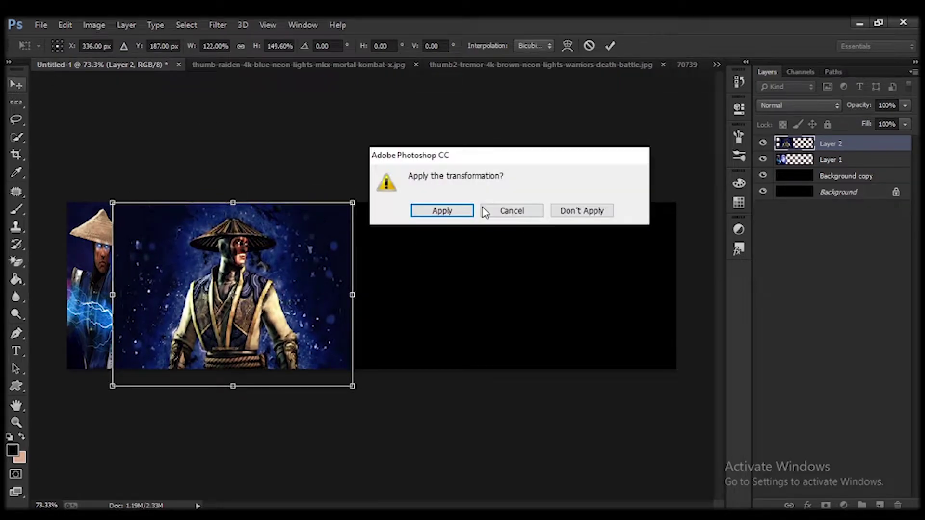
{"action": "key", "text": "Return"}
{"action": "left_click", "coordinate": [366, 67]}
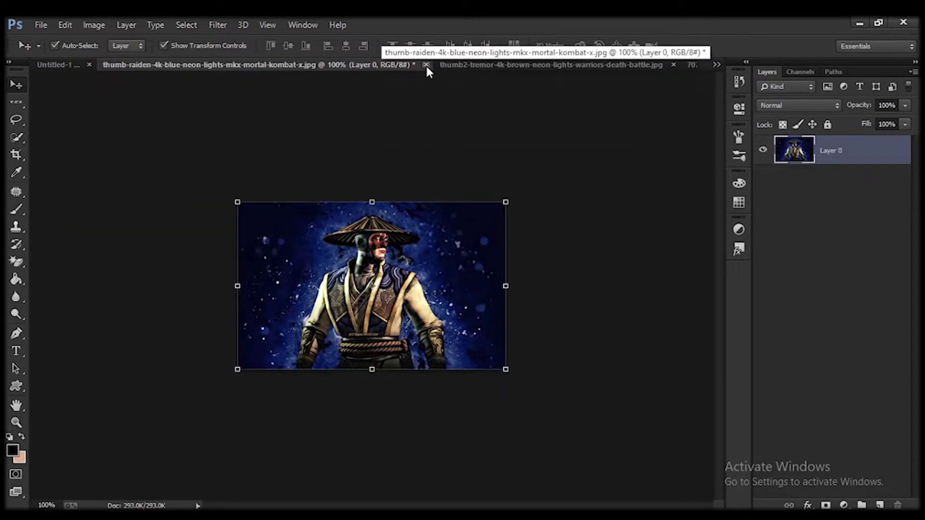
{"action": "left_click", "coordinate": [425, 65]}
Close the blue Raiden image unsaved and drag both Tremor images into the banner
{"action": "left_click", "coordinate": [492, 210]}
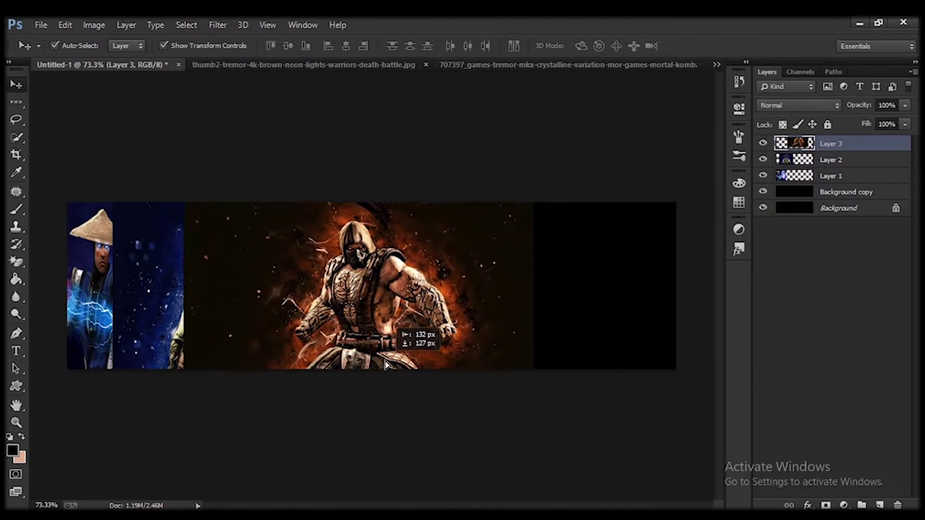
{"action": "left_click_drag", "start_coordinate": [48, 66], "coordinate": [409, 366]}
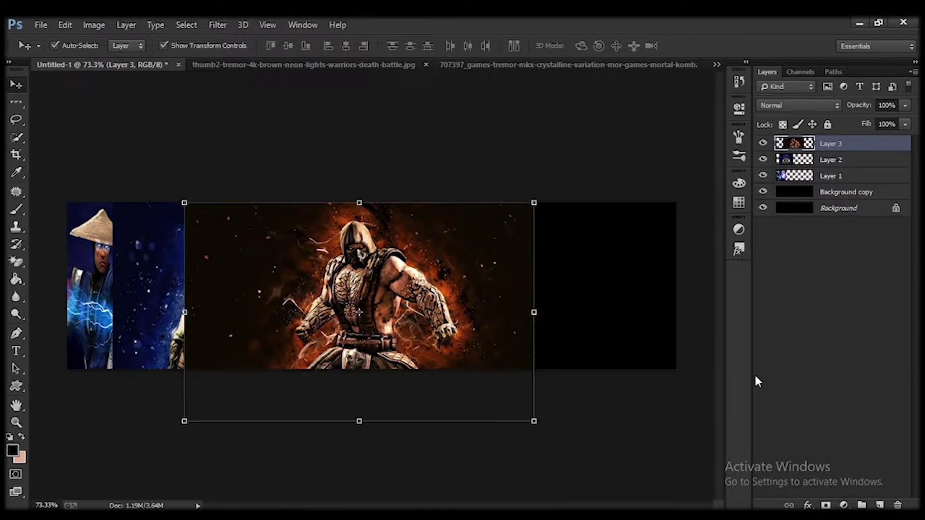
{"action": "left_click", "coordinate": [467, 66]}
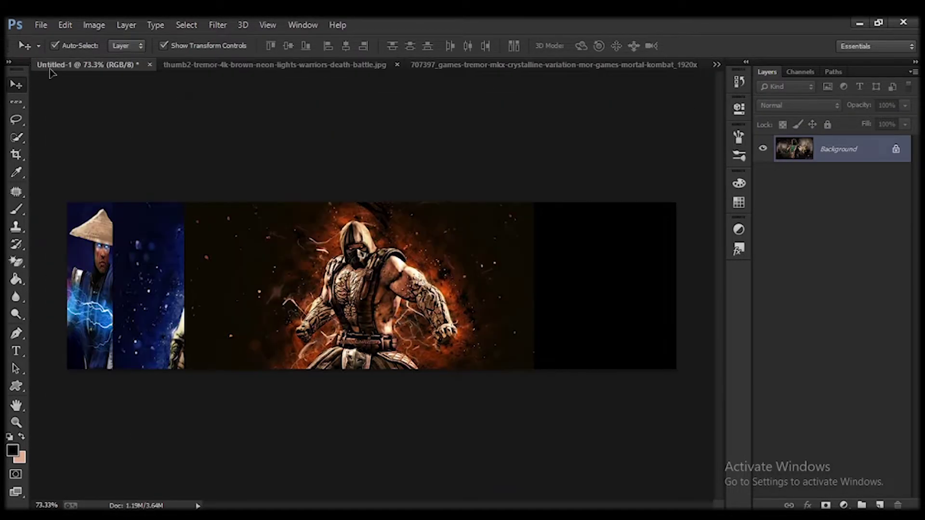
{"action": "left_click_drag", "start_coordinate": [75, 72], "coordinate": [559, 304]}
Scale the second Tremor image to banner height and place it at the right end
{"action": "key", "text": "ctrl+t"}
{"action": "key", "text": "ctrl+0"}
{"action": "left_click_drag", "start_coordinate": [640, 222], "coordinate": [433, 325]}
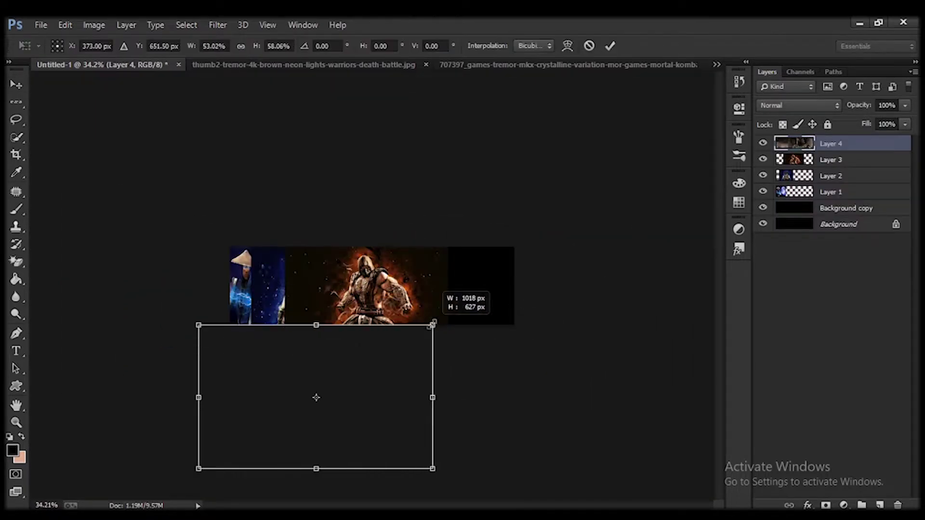
{"action": "left_click_drag", "start_coordinate": [316, 419], "coordinate": [456, 338]}
{"action": "key", "text": "ctrl+plus"}
{"action": "left_click_drag", "start_coordinate": [647, 235], "coordinate": [561, 250]}
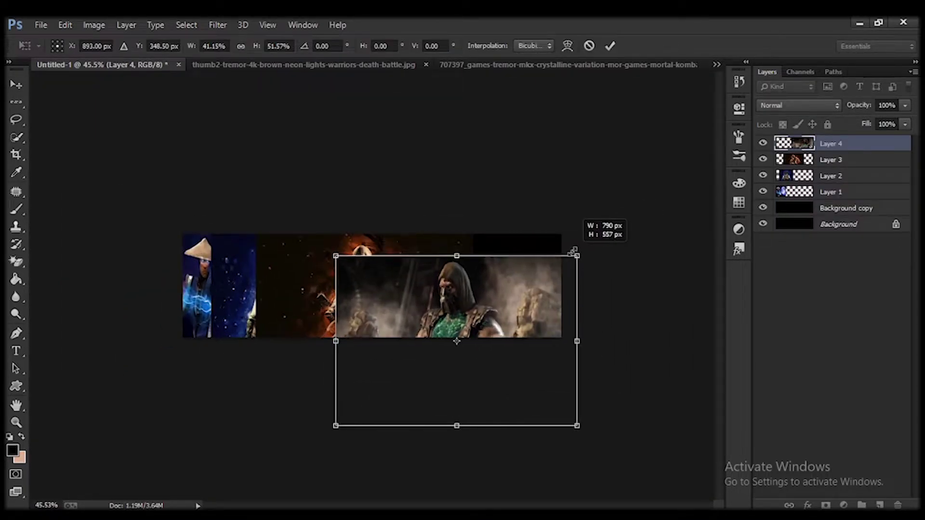
{"action": "left_click_drag", "start_coordinate": [504, 319], "coordinate": [532, 304]}
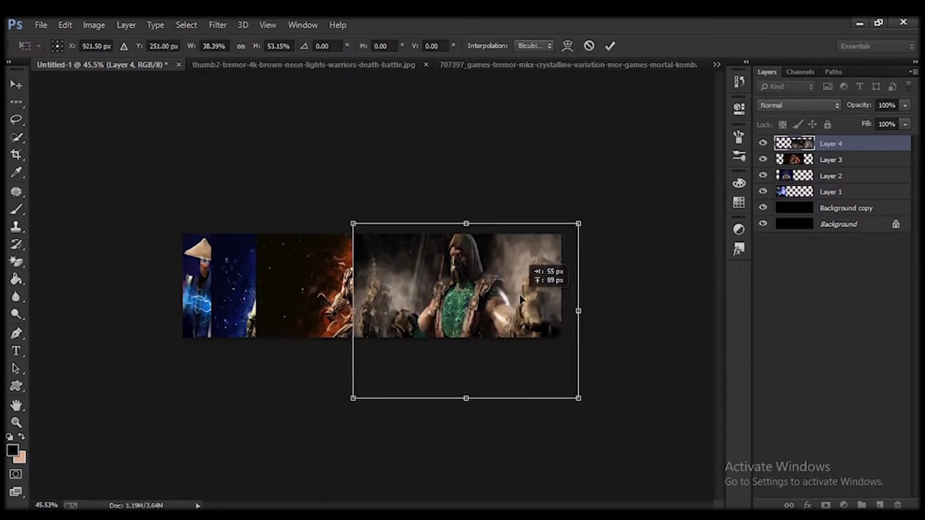
{"action": "left_click", "coordinate": [16, 85]}
{"action": "key", "text": "Return"}
{"action": "left_click", "coordinate": [717, 64]}
Select the snow leopard warrior image, reorder the tabs, and close the fiery Tremor image
{"action": "left_click", "coordinate": [385, 111]}
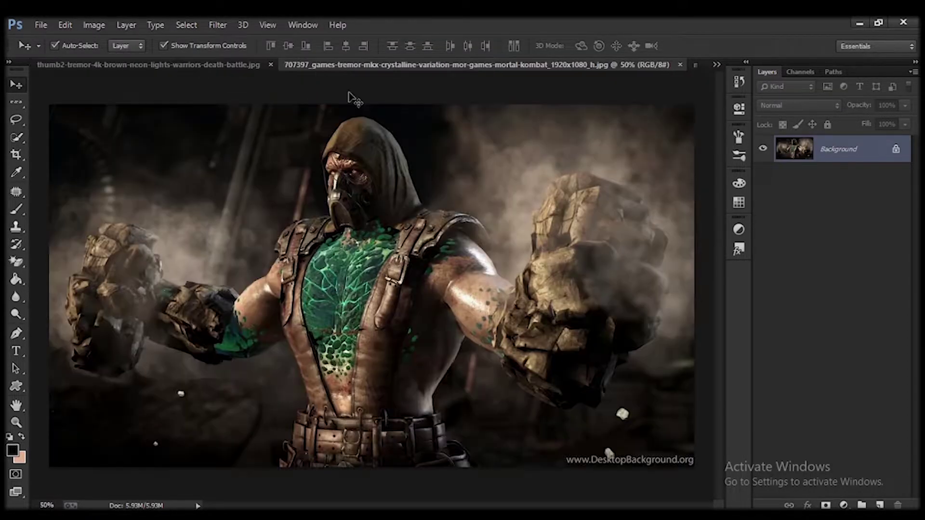
{"action": "left_click_drag", "start_coordinate": [396, 314], "coordinate": [612, 142]}
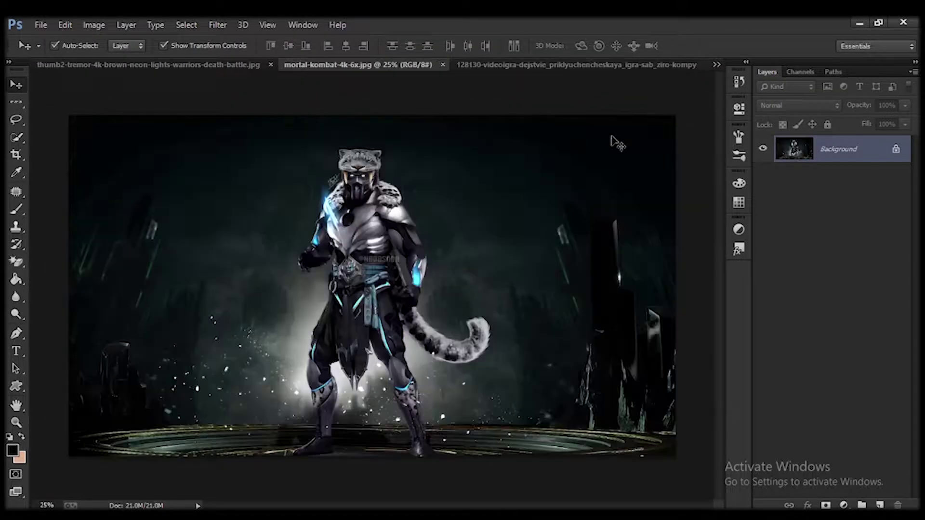
{"action": "left_click", "coordinate": [270, 64]}
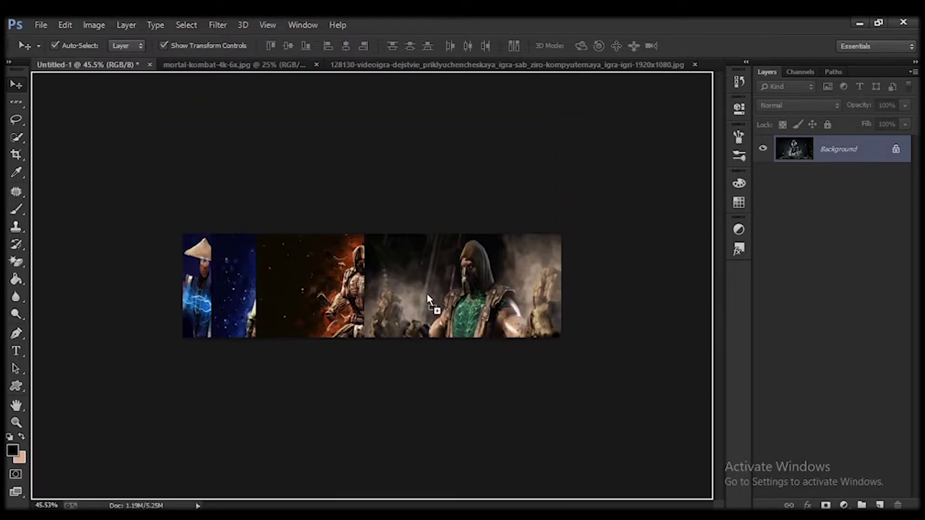
Drop the silver armoured fighter into the banner, shrunk and placed at the strip's right end
{"action": "left_click_drag", "start_coordinate": [91, 54], "coordinate": [426, 293]}
{"action": "key", "text": "ctrl+t"}
{"action": "left_click_drag", "start_coordinate": [444, 248], "coordinate": [226, 383]}
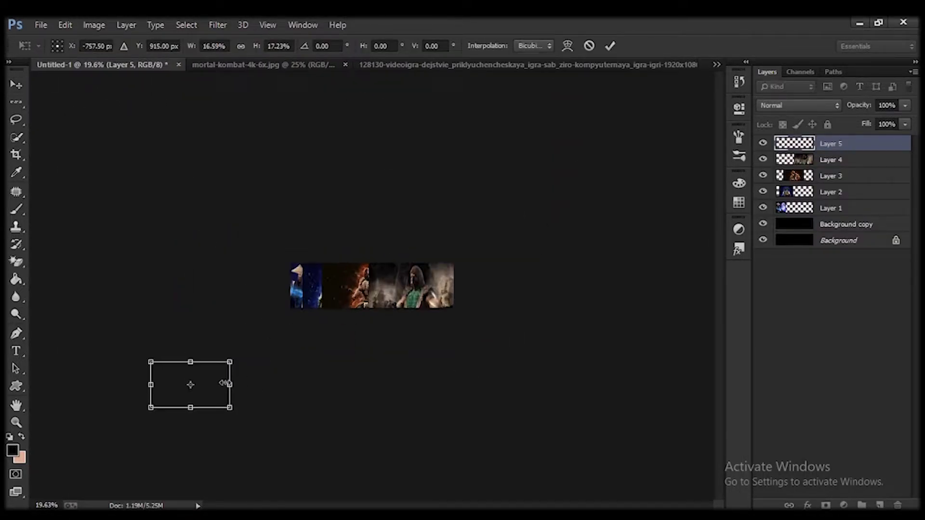
{"action": "scroll", "coordinate": [225, 383], "scroll_direction": "up", "scroll_amount": 5}
{"action": "mouse_move", "coordinate": [522, 481]}
{"action": "left_mouse_down"}
{"action": "mouse_move", "coordinate": [686, 302]}
{"action": "mouse_move", "coordinate": [582, 289]}
{"action": "mouse_move", "coordinate": [672, 272]}
{"action": "mouse_move", "coordinate": [673, 415]}
{"action": "mouse_move", "coordinate": [673, 337]}
{"action": "left_mouse_up"}
{"action": "key", "text": "v"}
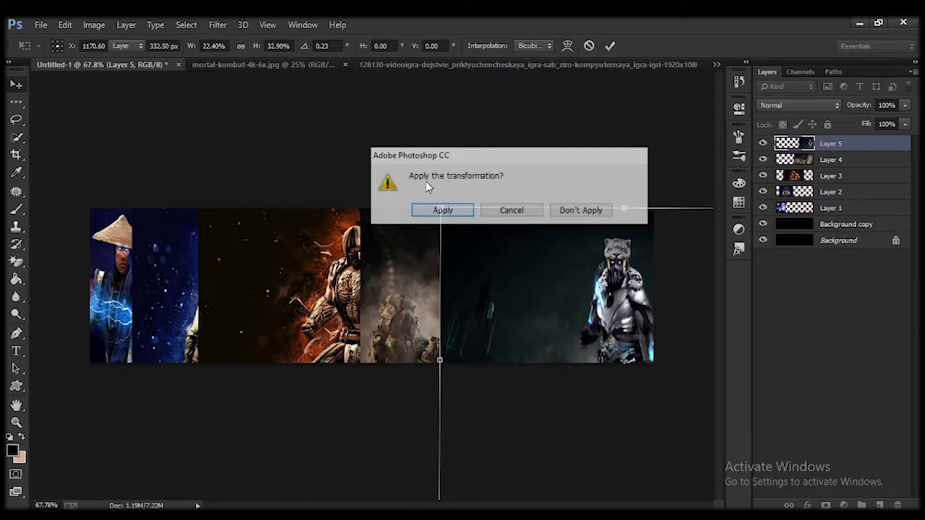
{"action": "left_click", "coordinate": [442, 208]}
Close the unused source image and drag the green-vested fighter into the banner
{"action": "left_click", "coordinate": [284, 64]}
{"action": "left_click", "coordinate": [316, 64]}
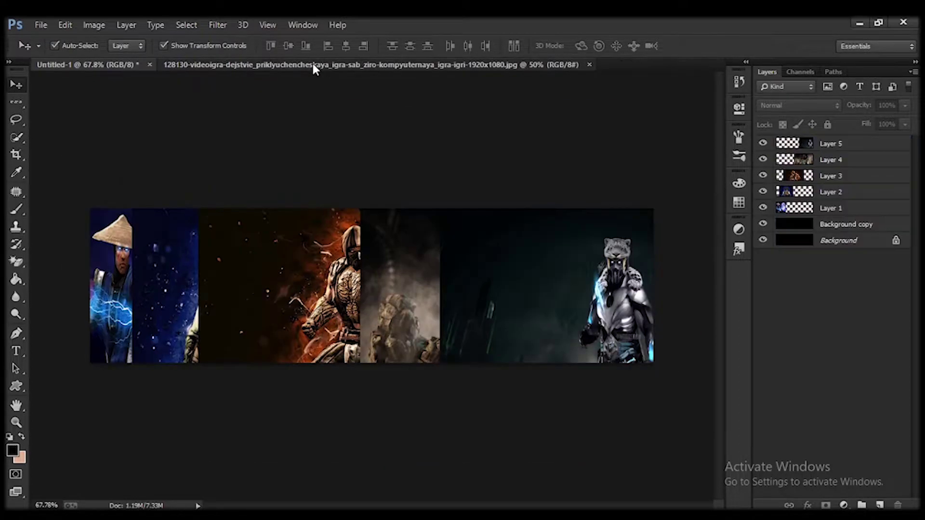
{"action": "left_click_drag", "start_coordinate": [361, 241], "coordinate": [353, 286]}
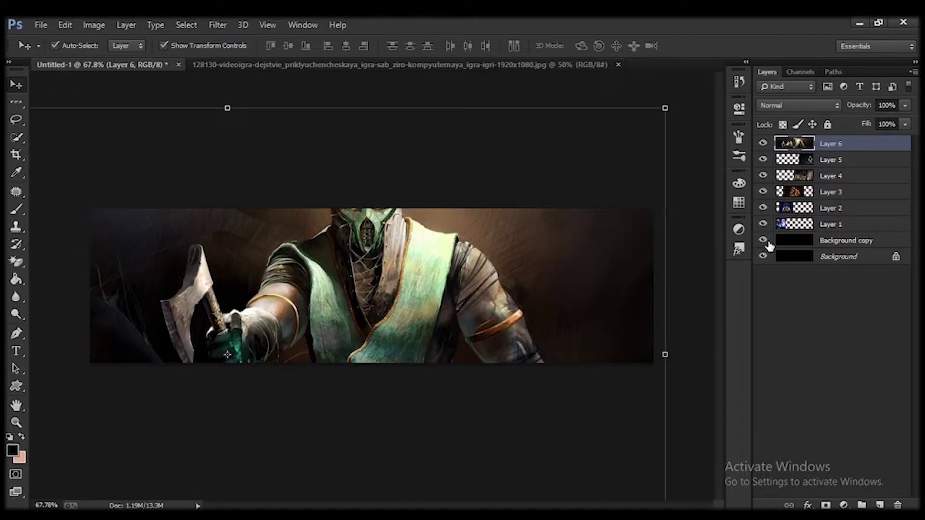
Toggle layer visibility to view the new Layer 6 against the strip
{"action": "left_click", "coordinate": [762, 143]}
{"action": "left_click", "coordinate": [762, 144]}
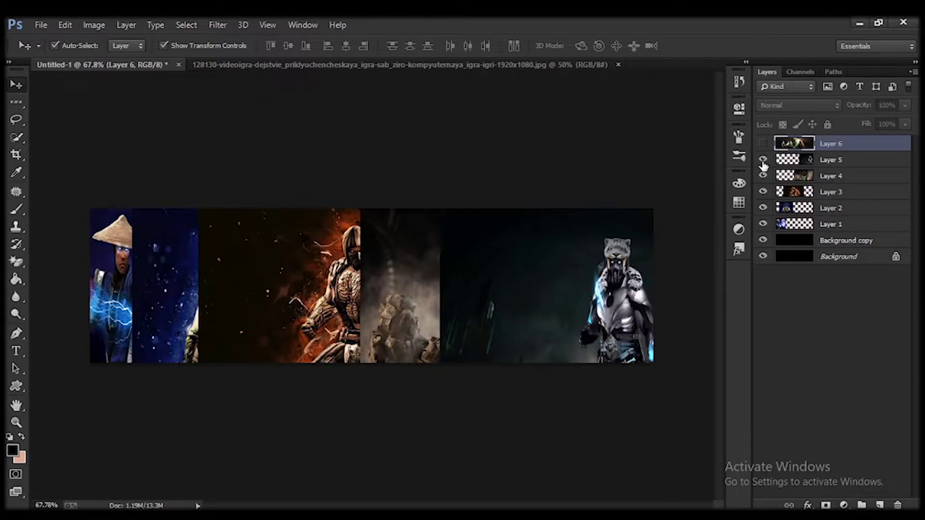
{"action": "left_click_drag", "start_coordinate": [763, 159], "coordinate": [763, 224]}
{"action": "left_click_drag", "start_coordinate": [763, 143], "coordinate": [764, 164]}
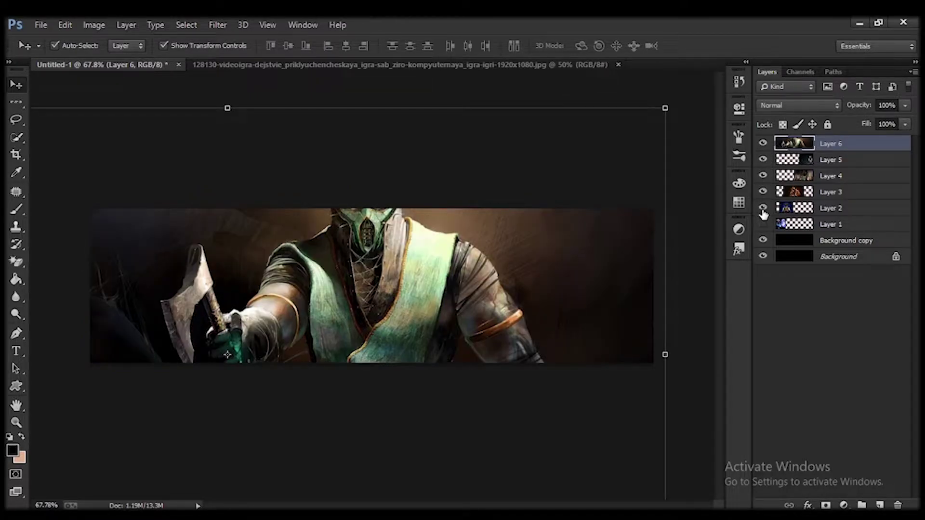
{"action": "left_click", "coordinate": [763, 224]}
{"action": "scroll", "coordinate": [297, 373], "scroll_direction": "down", "scroll_amount": 5}
Shrink the green-vested fighter (Layer 6), centre it in the strip, and apply
{"action": "left_click_drag", "start_coordinate": [505, 206], "coordinate": [386, 258]}
{"action": "left_click_drag", "start_coordinate": [363, 303], "coordinate": [504, 302]}
{"action": "scroll", "coordinate": [371, 290], "scroll_direction": "up", "scroll_amount": 3}
{"action": "mouse_move", "coordinate": [657, 186]}
{"action": "left_mouse_down"}
{"action": "mouse_move", "coordinate": [502, 213]}
{"action": "mouse_move", "coordinate": [526, 226]}
{"action": "left_mouse_up"}
{"action": "left_click_drag", "start_coordinate": [453, 287], "coordinate": [447, 284]}
{"action": "left_click_drag", "start_coordinate": [192, 343], "coordinate": [268, 344]}
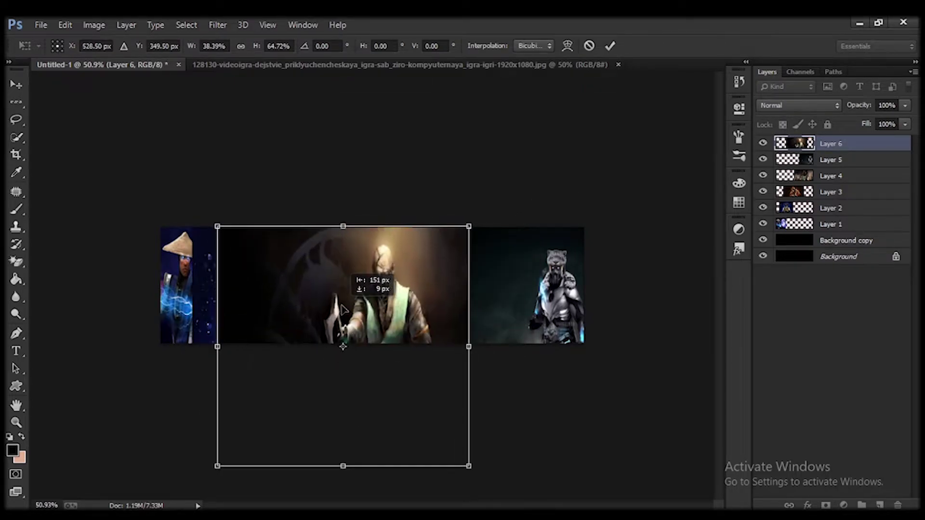
{"action": "left_click_drag", "start_coordinate": [386, 304], "coordinate": [460, 274]}
{"action": "left_click_drag", "start_coordinate": [347, 441], "coordinate": [402, 370]}
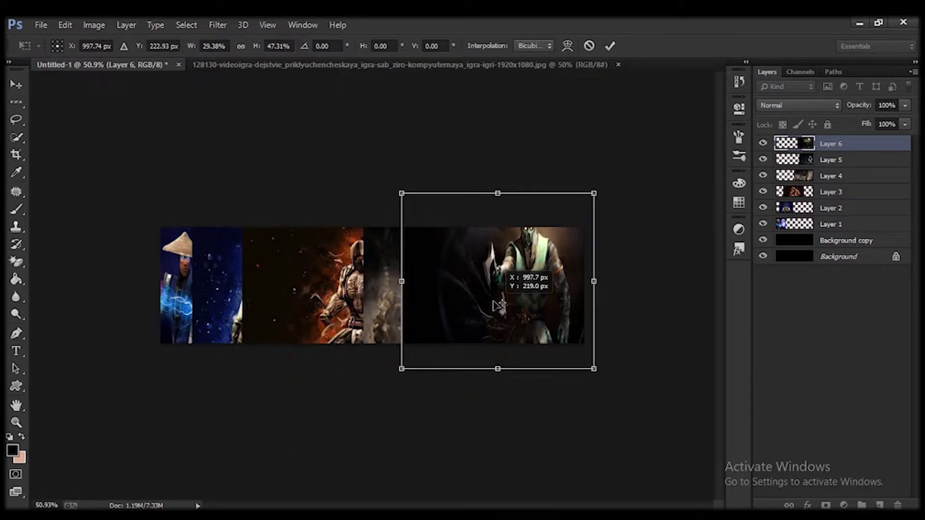
{"action": "left_click_drag", "start_coordinate": [496, 306], "coordinate": [459, 347]}
{"action": "key", "text": "v"}
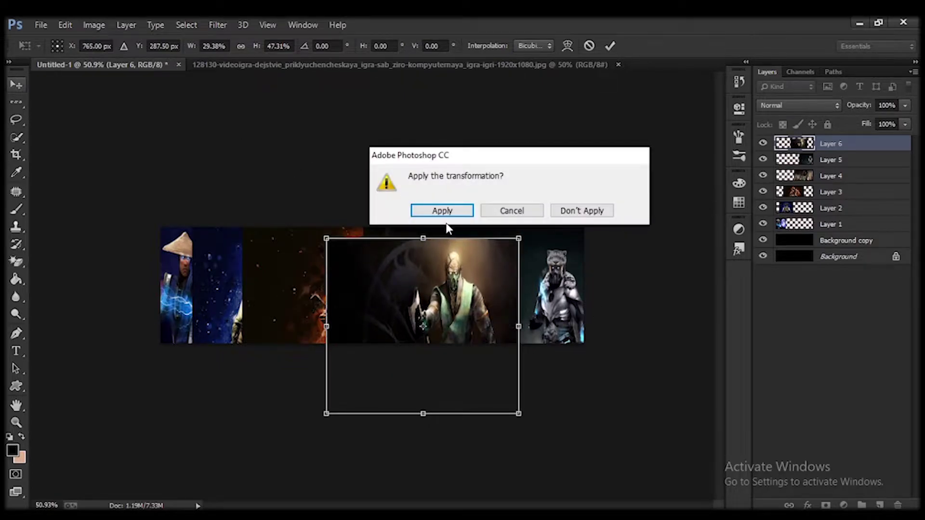
{"action": "left_click", "coordinate": [442, 209]}
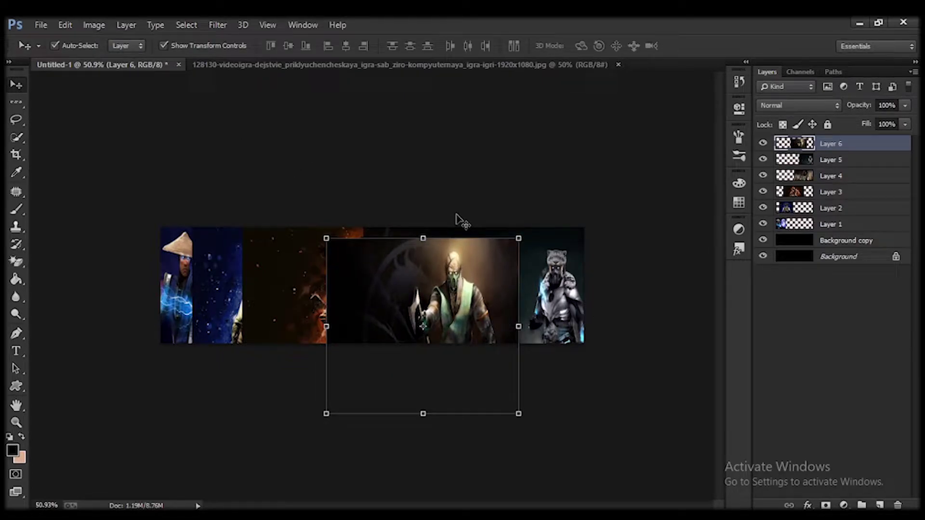
{"action": "left_click", "coordinate": [791, 177]}
{"action": "left_click", "coordinate": [586, 189]}
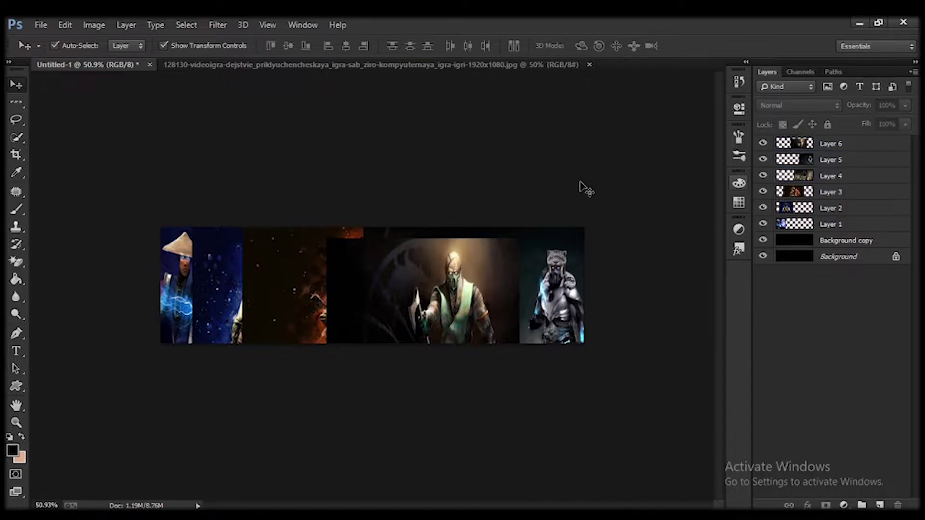
Pick the Eraser with a soft brush and hide Layers 3 to 6
{"action": "right_click", "coordinate": [17, 261]}
{"action": "left_click", "coordinate": [62, 259]}
{"action": "left_click", "coordinate": [792, 147]}
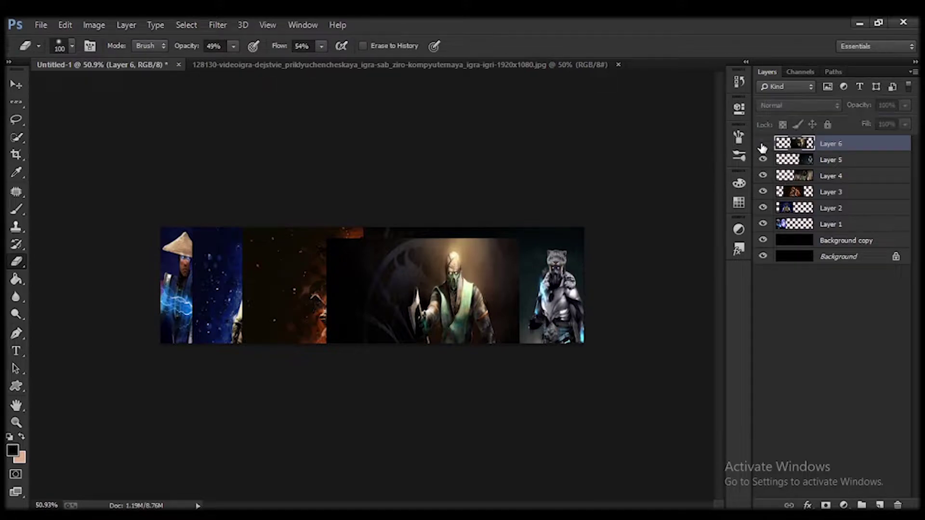
{"action": "left_click_drag", "start_coordinate": [763, 143], "coordinate": [763, 193]}
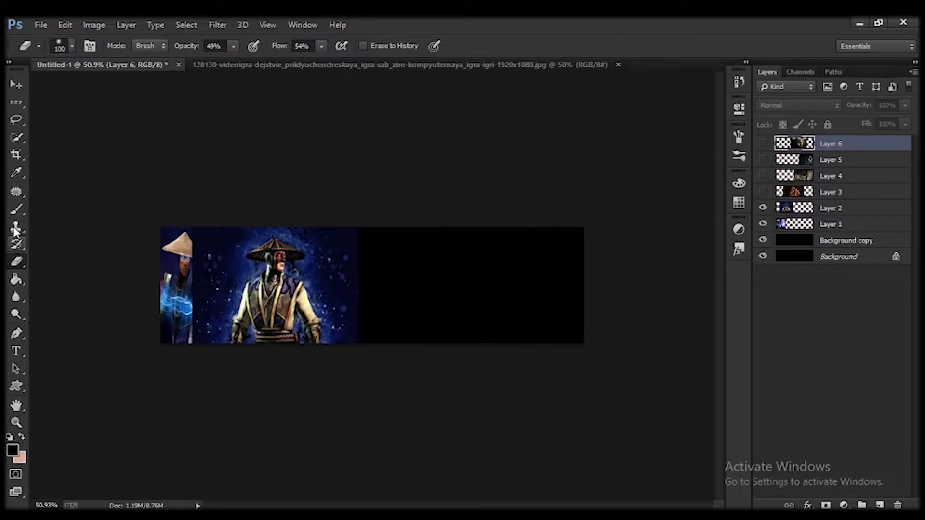
{"action": "left_click", "coordinate": [16, 211]}
{"action": "left_click", "coordinate": [71, 45]}
{"action": "left_click", "coordinate": [324, 232]}
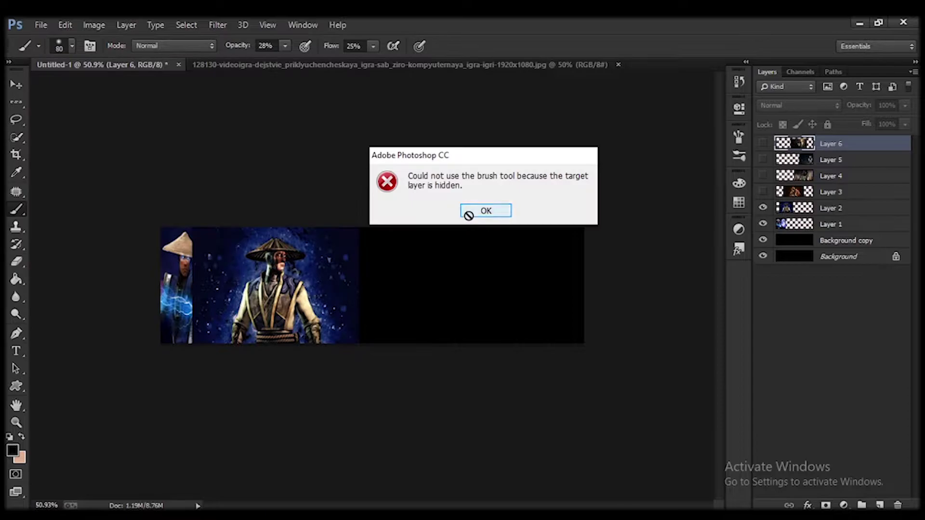
{"action": "left_click", "coordinate": [477, 213]}
Paint over the left figure's area on Layer 2 at 83% opacity
{"action": "left_click", "coordinate": [786, 212]}
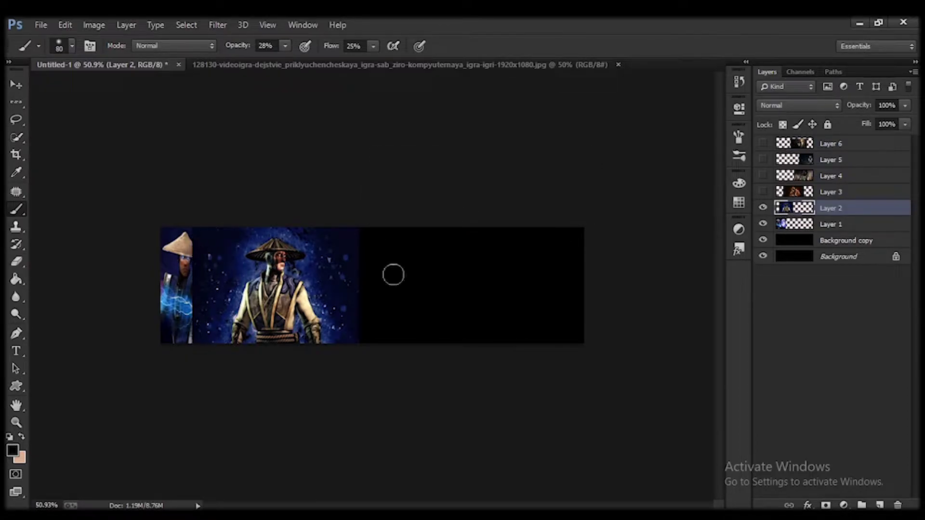
{"action": "key", "text": "8"}
{"action": "key", "text": "3"}
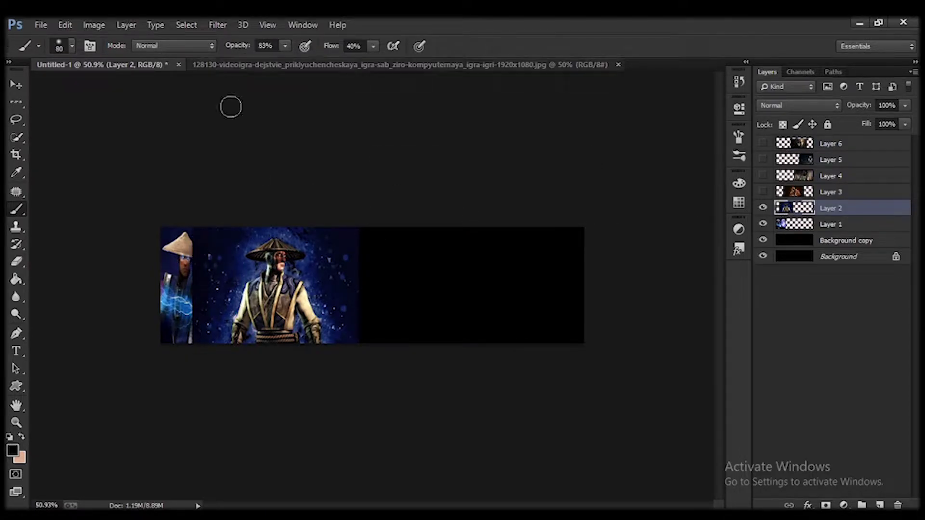
{"action": "left_click_drag", "start_coordinate": [186, 239], "coordinate": [196, 347]}
{"action": "left_click", "coordinate": [17, 261]}
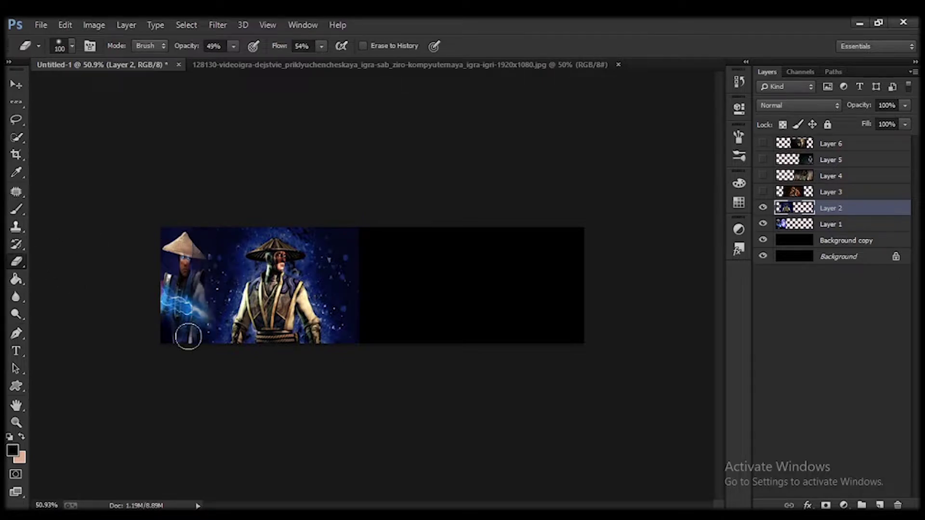
Show Layer 3 and erase its left edge to blend it, raising flow to 60%
{"action": "left_click", "coordinate": [763, 192]}
{"action": "left_click", "coordinate": [831, 192]}
{"action": "left_click_drag", "start_coordinate": [253, 265], "coordinate": [227, 345]}
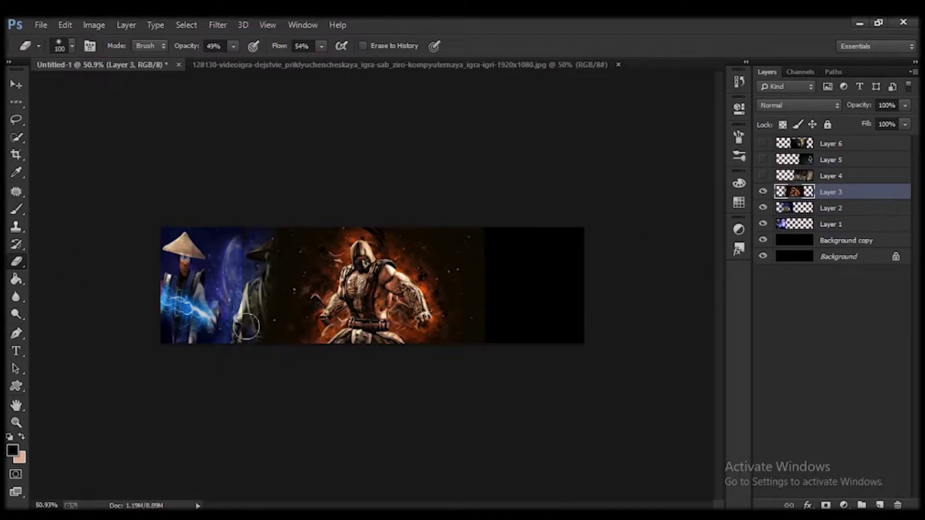
{"action": "mouse_move", "coordinate": [263, 257]}
{"action": "left_mouse_down"}
{"action": "mouse_move", "coordinate": [287, 270]}
{"action": "mouse_move", "coordinate": [306, 320]}
{"action": "left_mouse_up"}
{"action": "key", "text": "shift+6"}
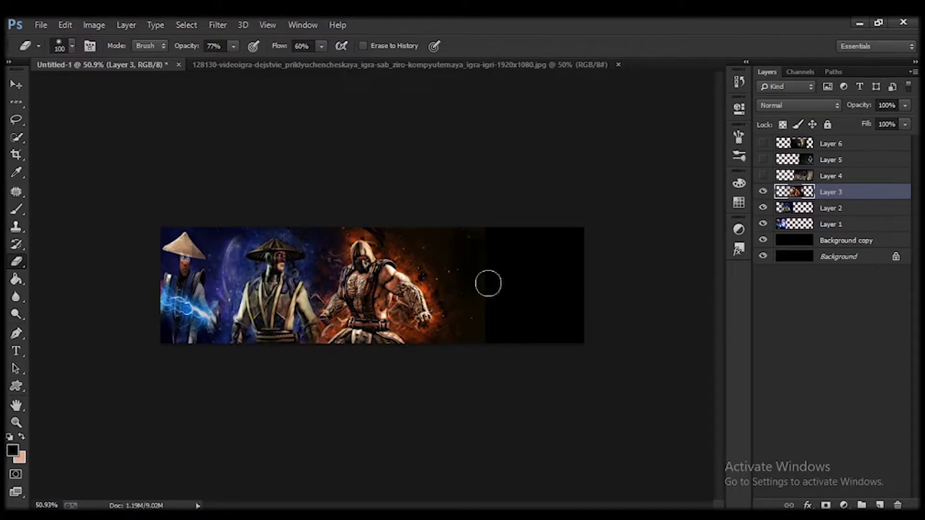
Show Layers 4 and 5 and erase their left edges to reveal the figures beneath
{"action": "left_click", "coordinate": [763, 176]}
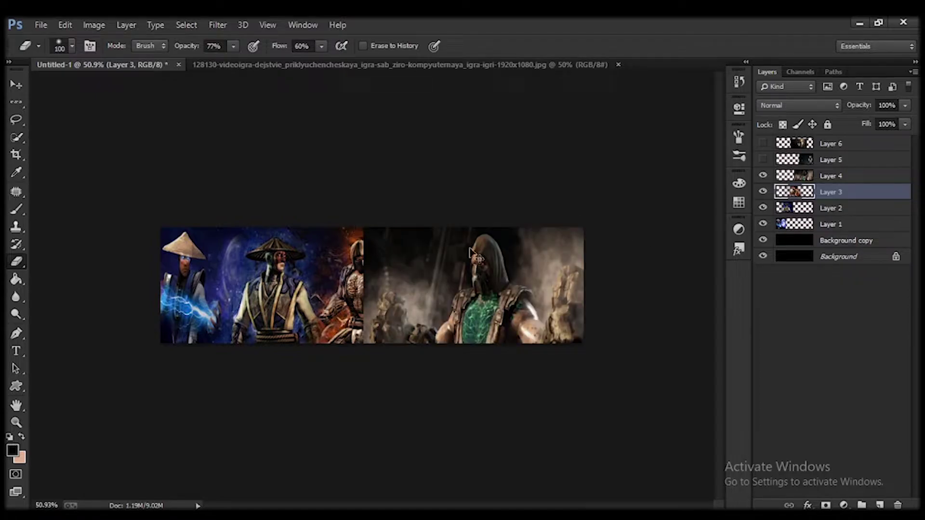
{"action": "left_click", "coordinate": [792, 177]}
{"action": "left_click_drag", "start_coordinate": [366, 232], "coordinate": [436, 362]}
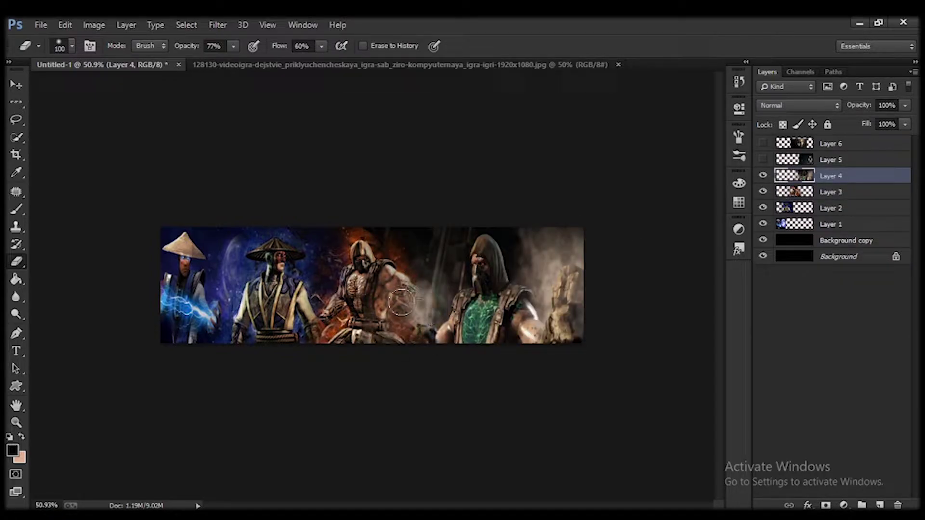
{"action": "left_click", "coordinate": [763, 160]}
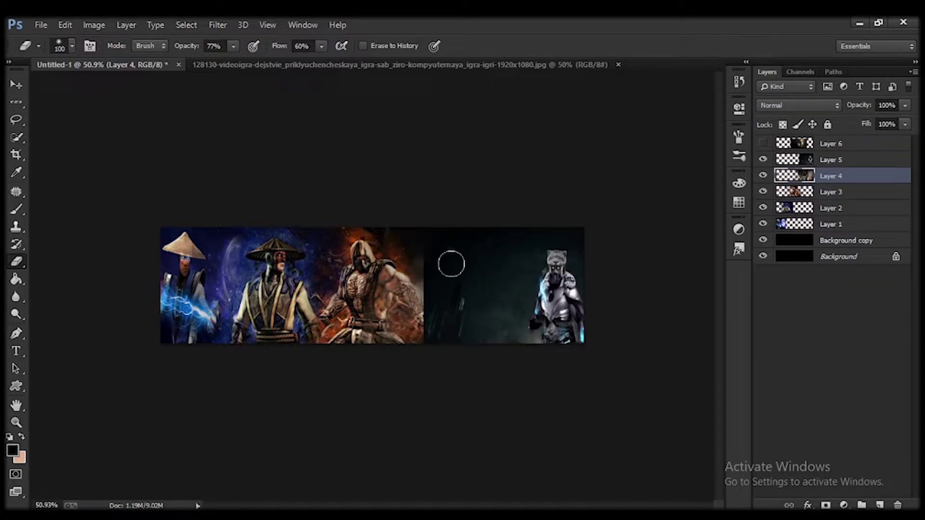
{"action": "key", "text": "alt+bracketright"}
{"action": "mouse_move", "coordinate": [450, 266]}
{"action": "left_mouse_down"}
{"action": "mouse_move", "coordinate": [448, 318]}
{"action": "mouse_move", "coordinate": [505, 346]}
{"action": "left_mouse_up"}
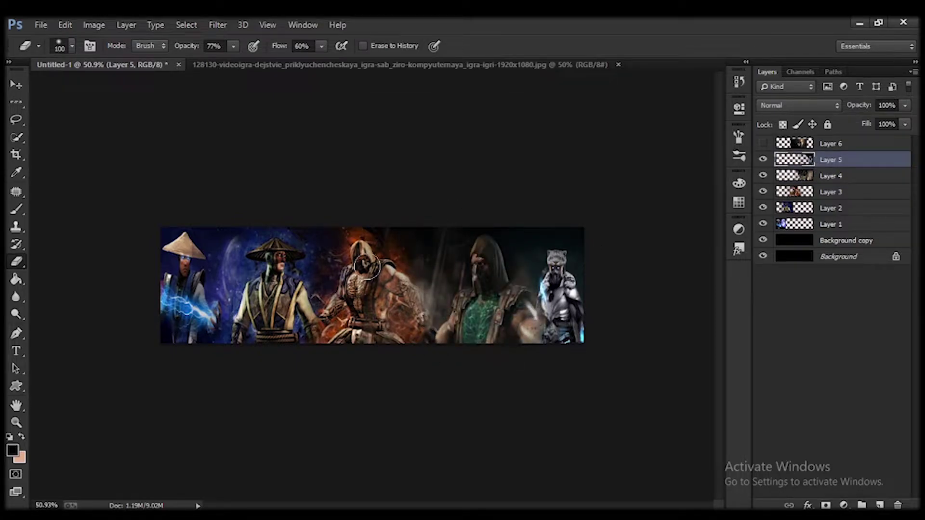
Show Layer 6, erase its edges to blend the centre figure, and move it below Layers 4 and 5
{"action": "left_click", "coordinate": [763, 143]}
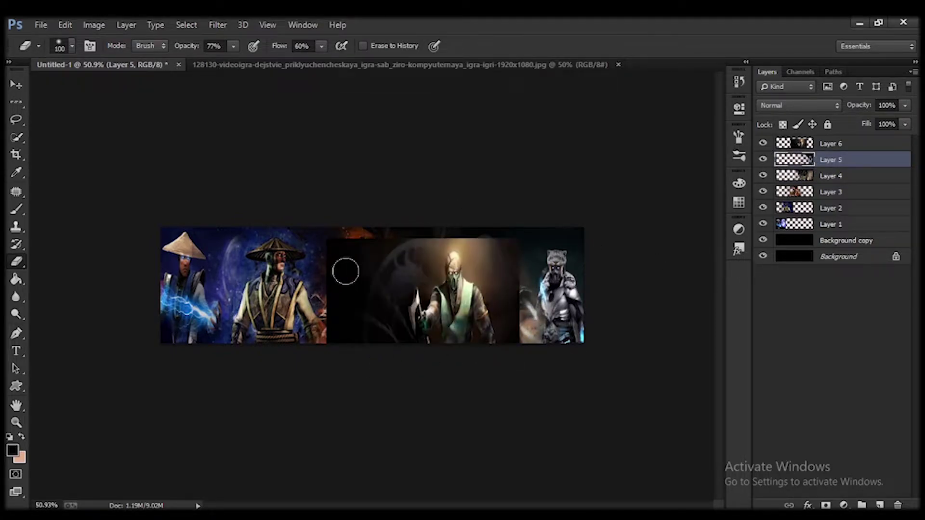
{"action": "left_click", "coordinate": [802, 147]}
{"action": "mouse_move", "coordinate": [359, 241]}
{"action": "left_mouse_down"}
{"action": "mouse_move", "coordinate": [346, 337]}
{"action": "mouse_move", "coordinate": [374, 263]}
{"action": "mouse_move", "coordinate": [469, 235]}
{"action": "left_mouse_up"}
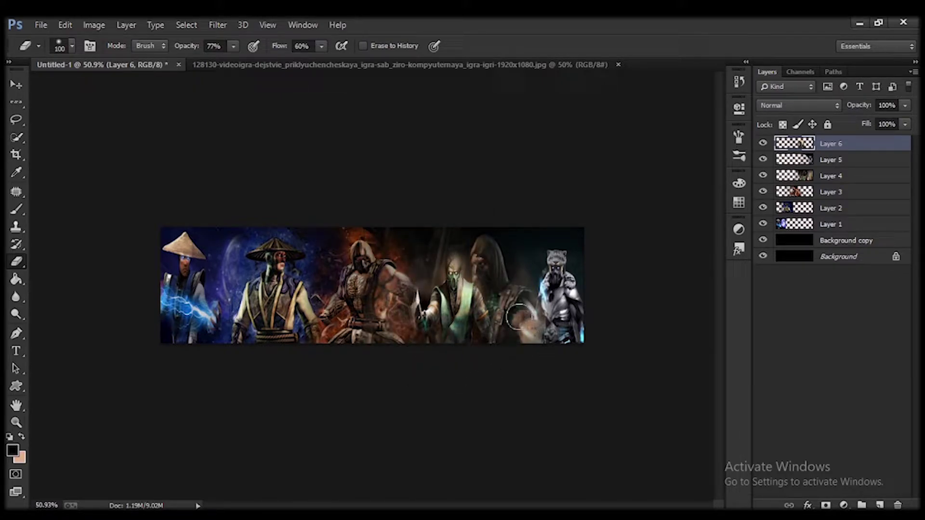
{"action": "mouse_move", "coordinate": [839, 150]}
{"action": "left_mouse_down"}
{"action": "mouse_move", "coordinate": [844, 173]}
{"action": "mouse_move", "coordinate": [790, 186]}
{"action": "left_mouse_up"}
{"action": "key", "text": "alt+bracketright"}
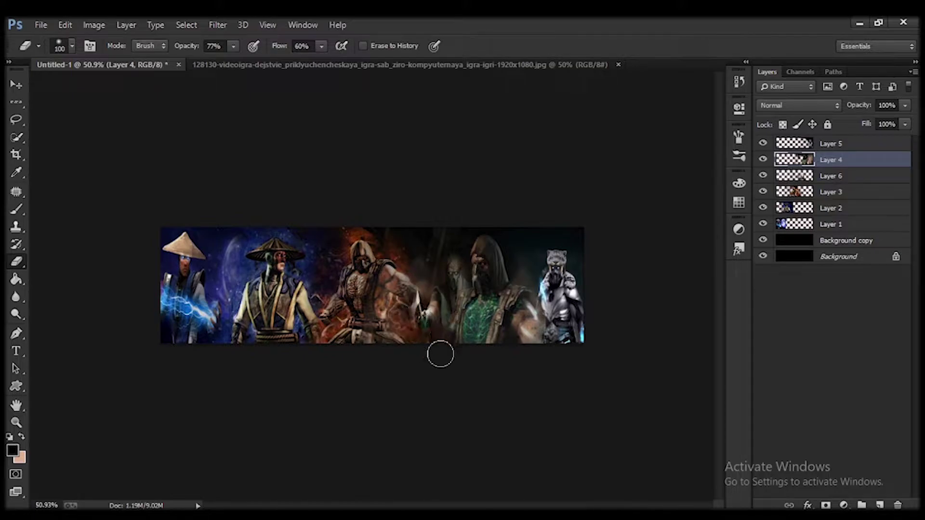
Select the character layers and reposition the Layer 5 and Layer 6 images
{"action": "scroll", "coordinate": [407, 347], "scroll_direction": "up", "scroll_amount": 1}
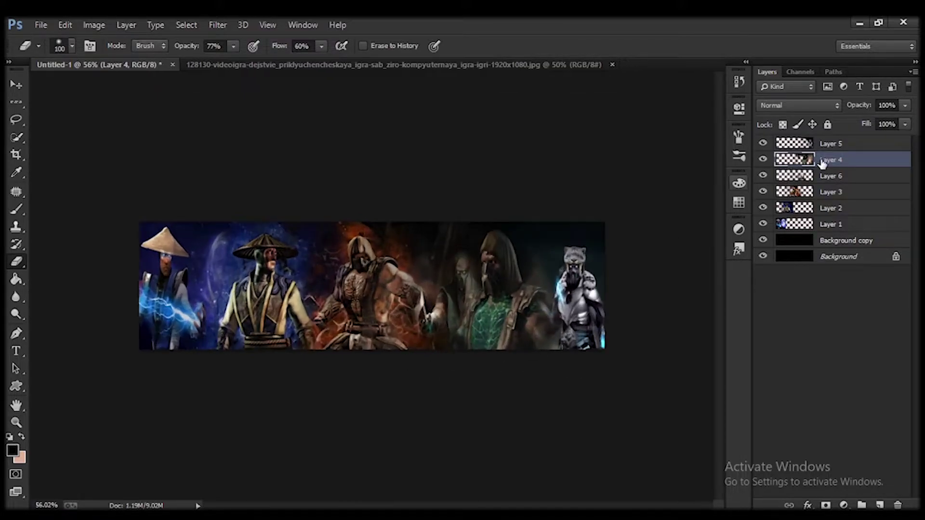
{"action": "left_click", "coordinate": [831, 175]}
{"action": "left_click", "coordinate": [17, 86]}
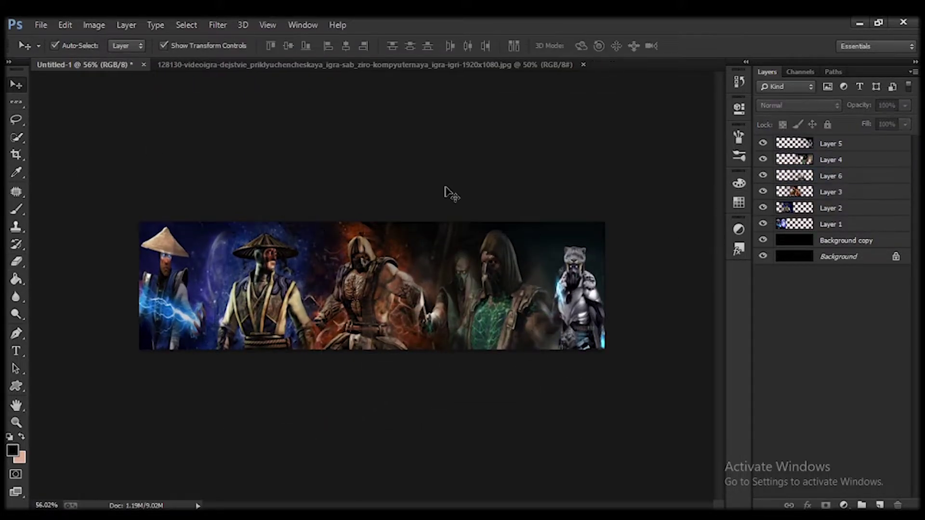
{"action": "left_click", "coordinate": [829, 159], "text": "ctrl"}
{"action": "left_click", "coordinate": [578, 289]}
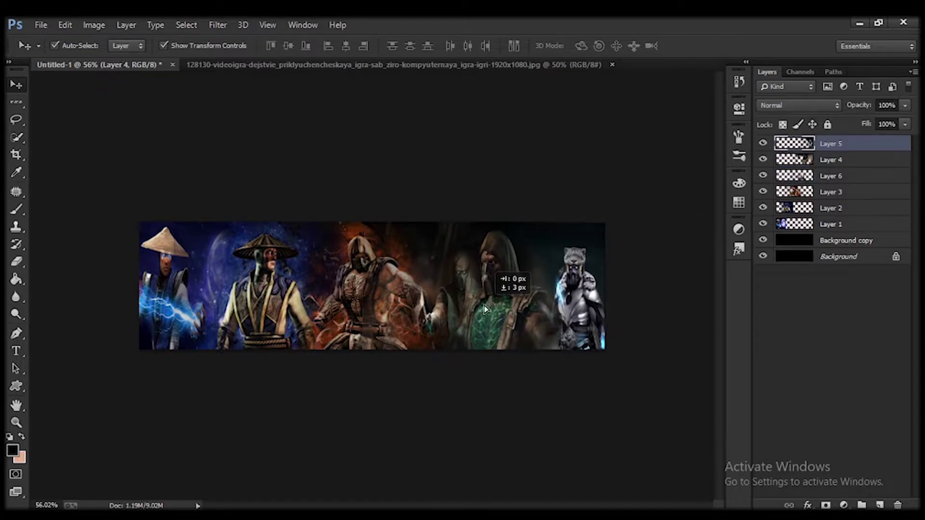
{"action": "left_click_drag", "start_coordinate": [445, 313], "coordinate": [446, 305]}
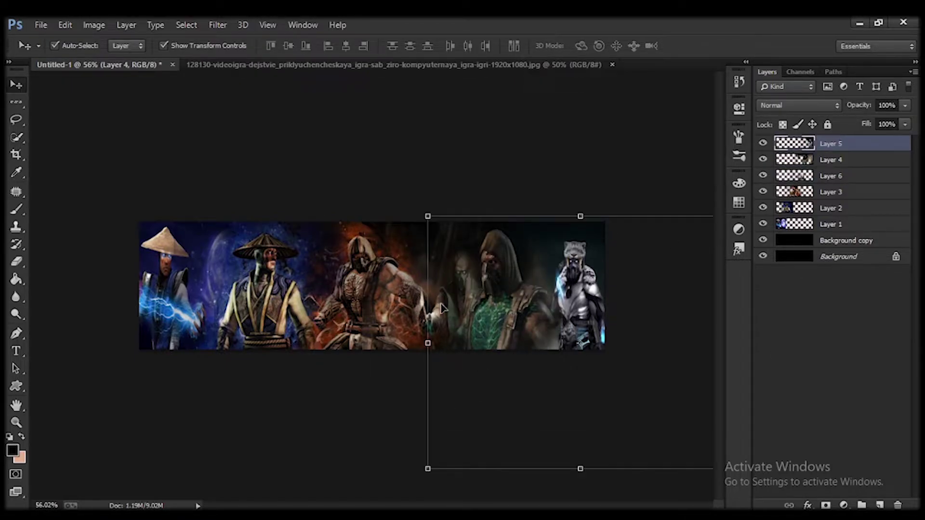
{"action": "mouse_move", "coordinate": [418, 257]}
{"action": "left_mouse_down"}
{"action": "mouse_move", "coordinate": [427, 275]}
{"action": "mouse_move", "coordinate": [479, 268]}
{"action": "left_mouse_up"}
Select the Layer 3 character image and briefly try the Eraser on it
{"action": "left_click", "coordinate": [573, 289]}
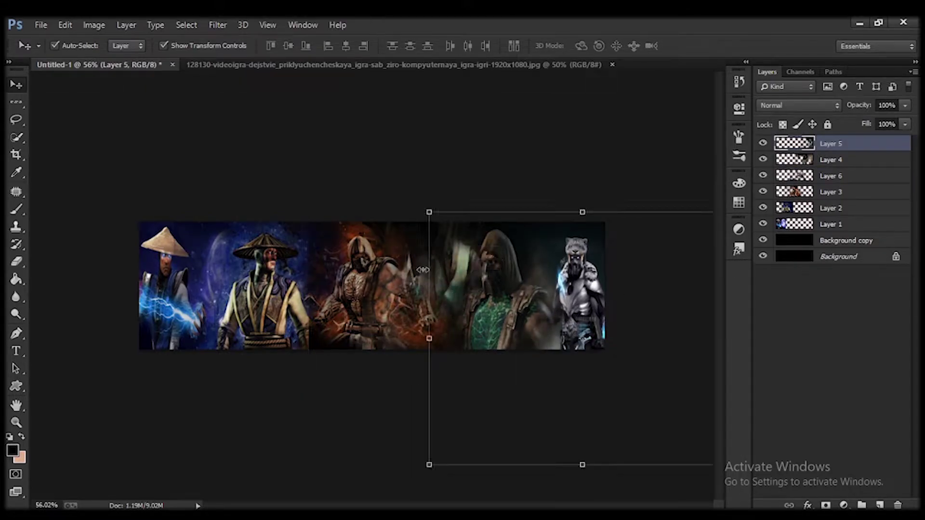
{"action": "left_click", "coordinate": [351, 182]}
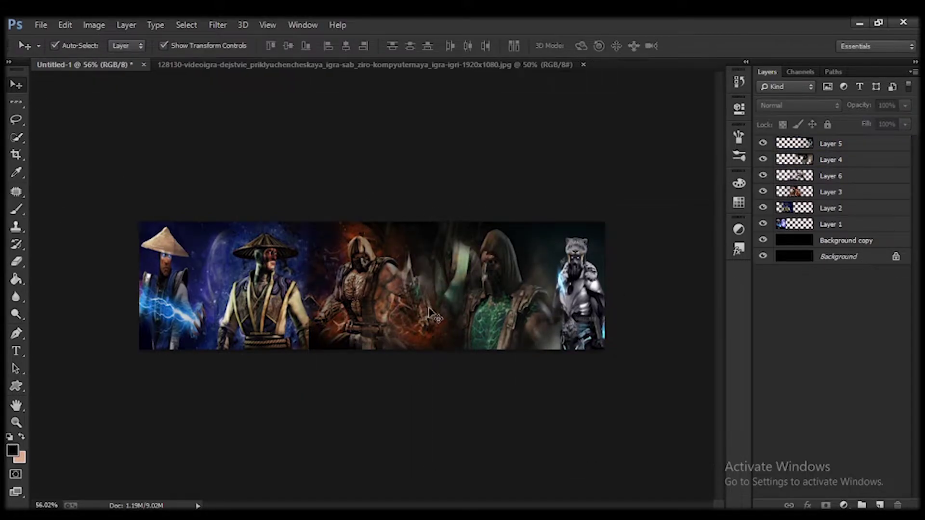
{"action": "left_click", "coordinate": [790, 191]}
{"action": "left_click", "coordinate": [16, 262]}
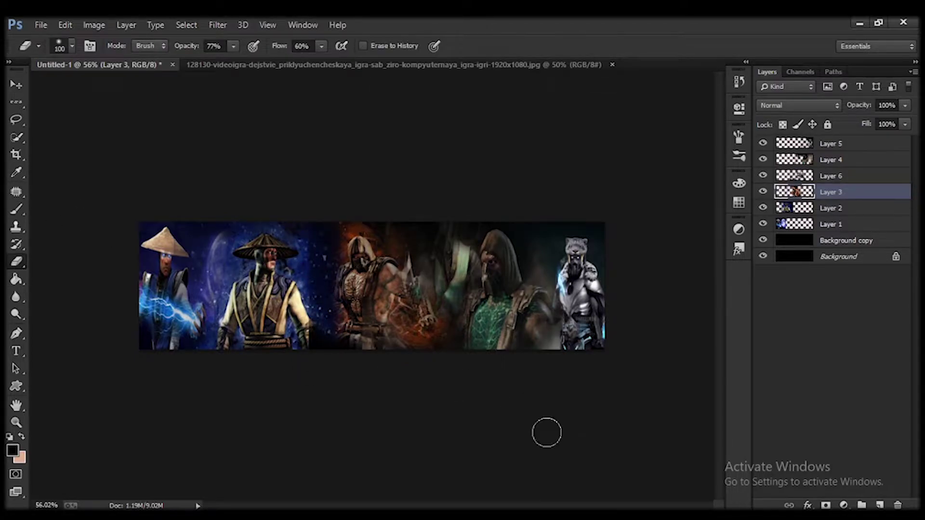
{"action": "key", "text": "v"}
Shift the Layer 3 figure upward into place, then reselect Layer 5
{"action": "left_click", "coordinate": [423, 199]}
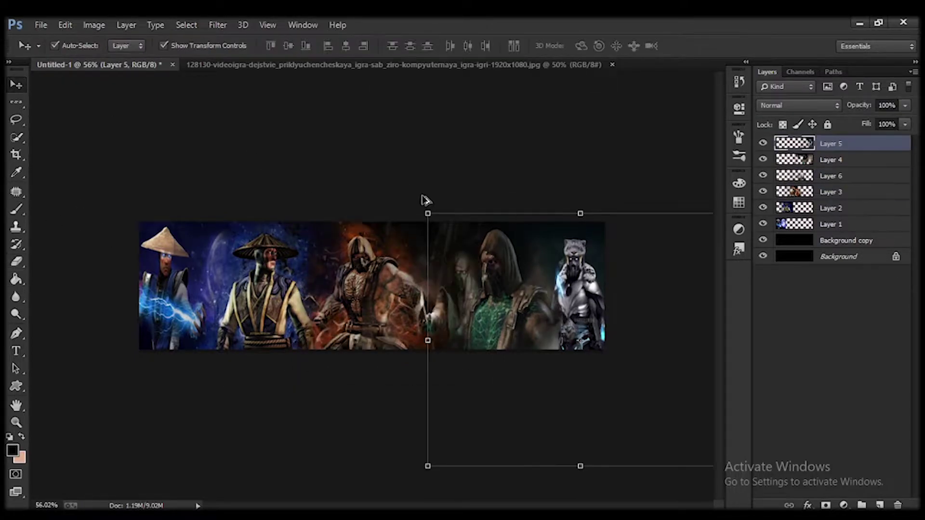
{"action": "left_click", "coordinate": [467, 172]}
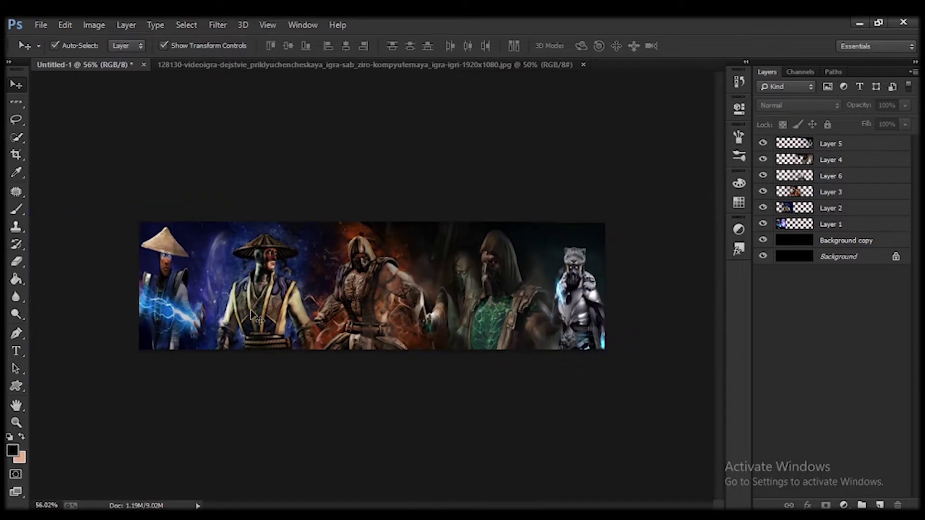
{"action": "left_click", "coordinate": [252, 316]}
{"action": "left_click_drag", "start_coordinate": [252, 316], "coordinate": [261, 285]}
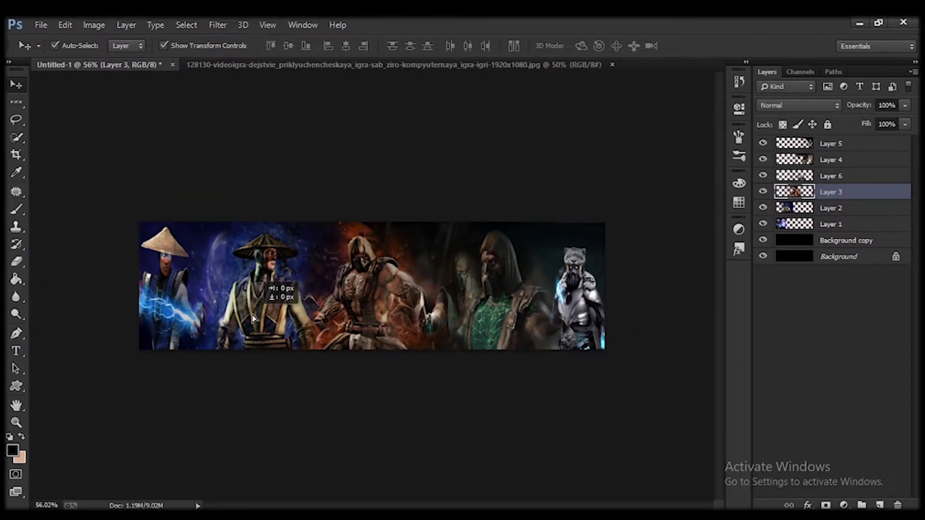
{"action": "left_click", "coordinate": [687, 344]}
{"action": "left_click", "coordinate": [848, 151]}
Merge the character layers into one and merge the background copy down
{"action": "right_click", "coordinate": [852, 221]}
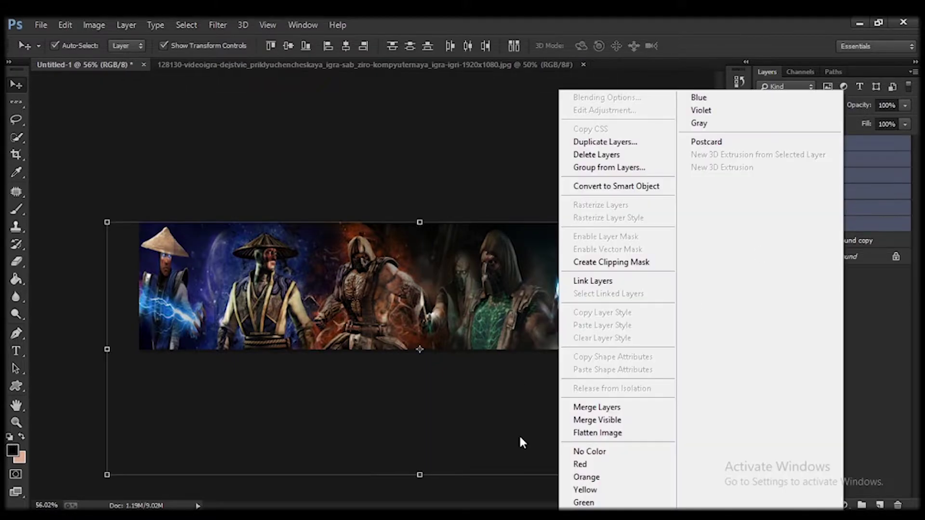
{"action": "left_click", "coordinate": [597, 405]}
{"action": "right_click", "coordinate": [837, 162]}
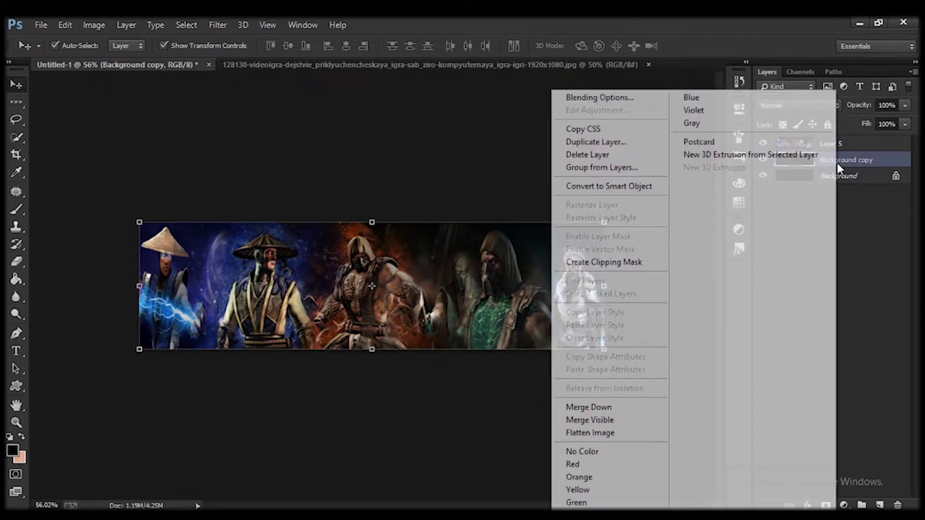
{"action": "left_click", "coordinate": [612, 404]}
Add a Gradient fill layer and move its transparent end inward
{"action": "left_click", "coordinate": [880, 505]}
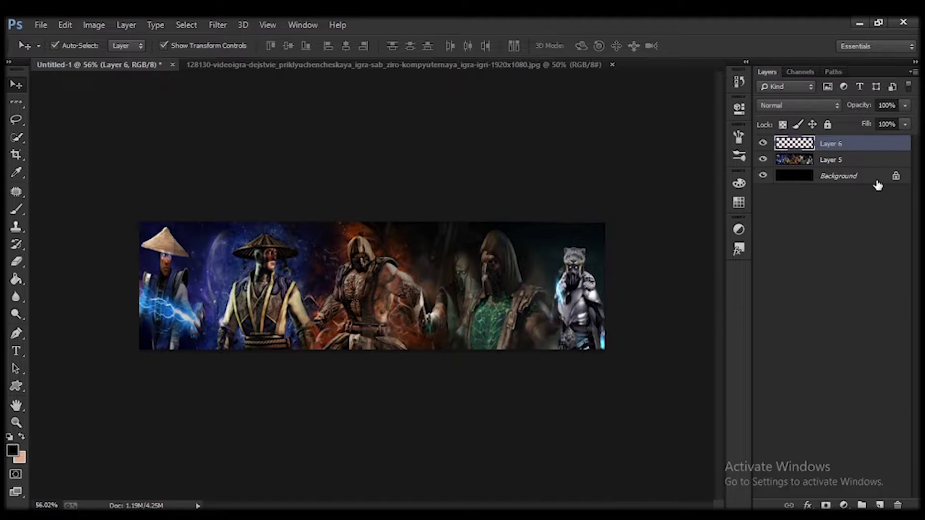
{"action": "left_click", "coordinate": [844, 505]}
{"action": "left_click", "coordinate": [861, 233]}
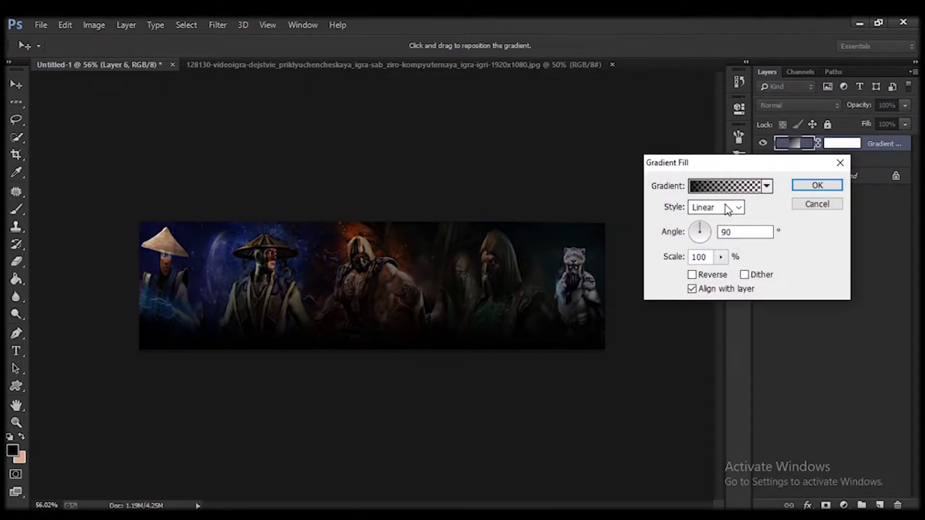
{"action": "left_click", "coordinate": [725, 186]}
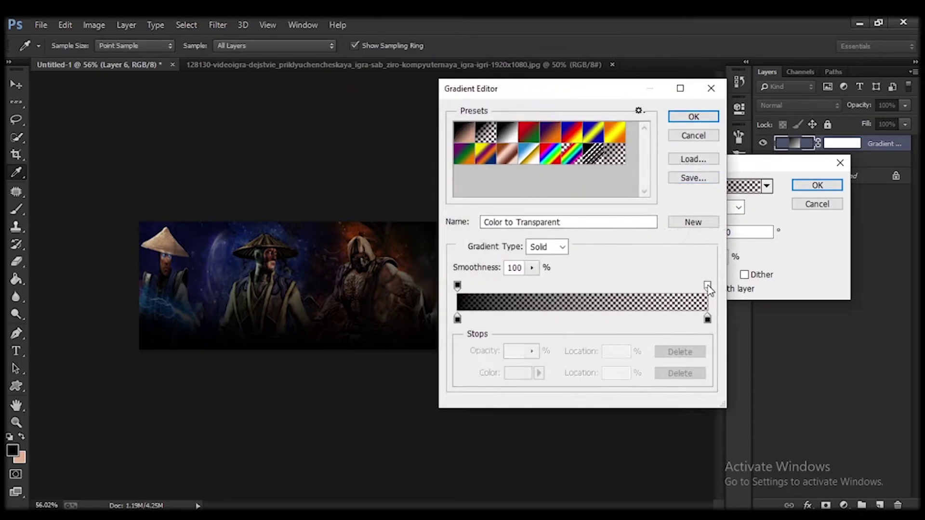
{"action": "mouse_move", "coordinate": [707, 285]}
{"action": "left_mouse_down"}
{"action": "mouse_move", "coordinate": [577, 286]}
{"action": "mouse_move", "coordinate": [606, 287]}
{"action": "left_mouse_up"}
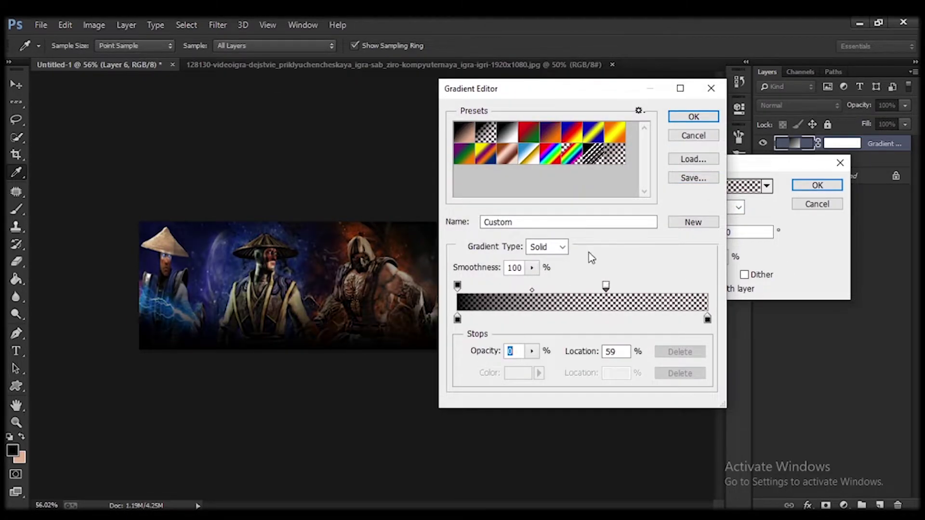
Set the gradient's colour stop to near-black
{"action": "left_click", "coordinate": [457, 318]}
{"action": "left_click", "coordinate": [523, 374]}
{"action": "type", "text": "1a98f9"}
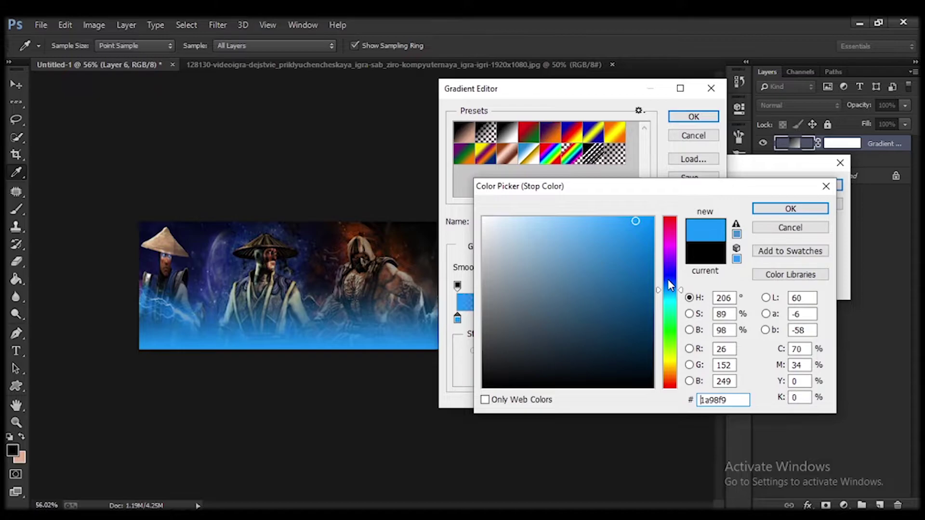
{"action": "left_click_drag", "start_coordinate": [670, 285], "coordinate": [670, 275]}
{"action": "mouse_move", "coordinate": [516, 254]}
{"action": "left_mouse_down"}
{"action": "mouse_move", "coordinate": [554, 362]}
{"action": "mouse_move", "coordinate": [583, 365]}
{"action": "left_mouse_up"}
{"action": "left_click_drag", "start_coordinate": [479, 381], "coordinate": [486, 387]}
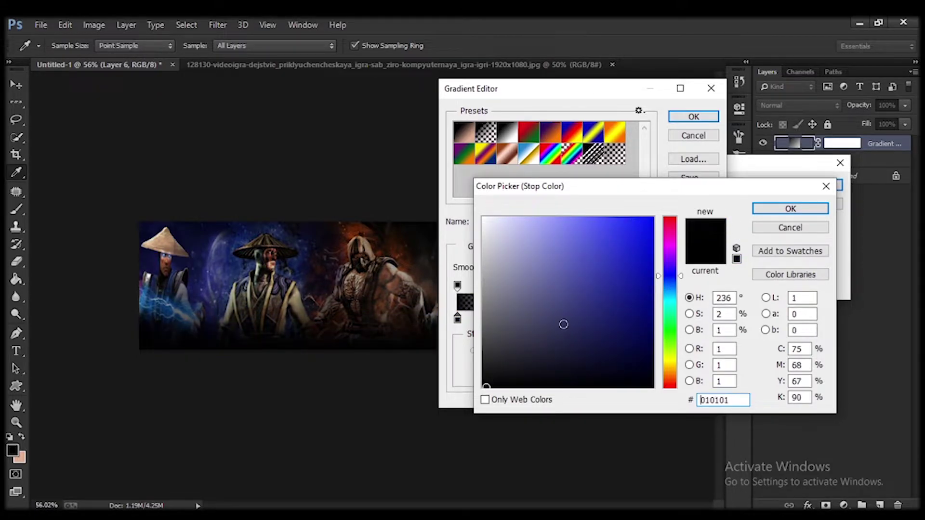
{"action": "left_click", "coordinate": [790, 209]}
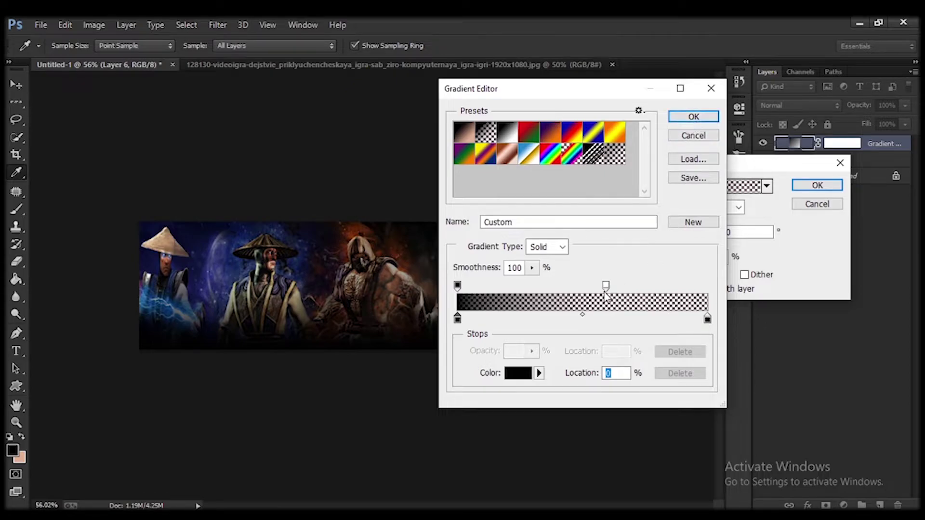
Reposition the gradient stops: colour stops at 0% and 86%, transparent end at 83%
{"action": "left_click_drag", "start_coordinate": [605, 286], "coordinate": [618, 287]}
{"action": "left_click_drag", "start_coordinate": [708, 319], "coordinate": [672, 318]}
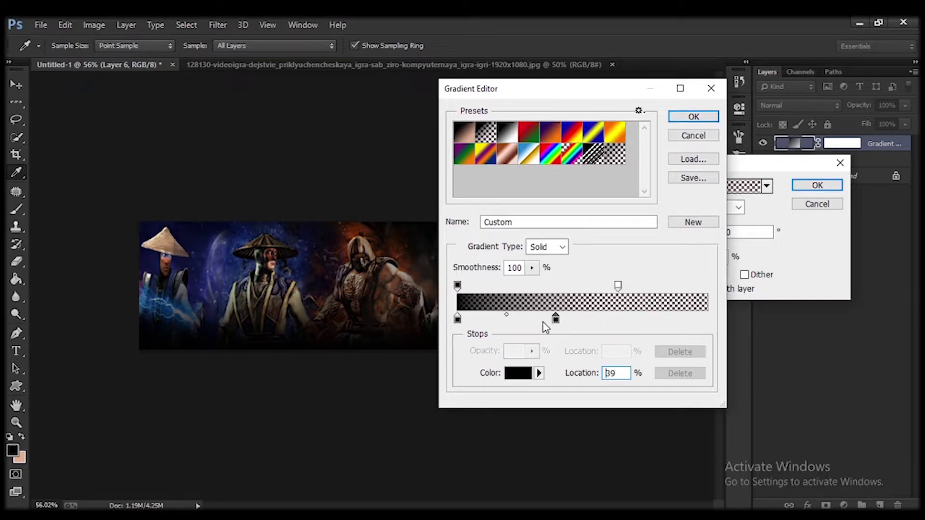
{"action": "left_click_drag", "start_coordinate": [457, 286], "coordinate": [500, 286]}
{"action": "key", "text": "ctrl+z"}
{"action": "left_click_drag", "start_coordinate": [457, 318], "coordinate": [500, 318]}
{"action": "left_click", "coordinate": [457, 286]}
{"action": "left_click_drag", "start_coordinate": [562, 319], "coordinate": [457, 318]}
{"action": "mouse_move", "coordinate": [618, 286]}
{"action": "left_mouse_down"}
{"action": "mouse_move", "coordinate": [663, 286]}
{"action": "mouse_move", "coordinate": [632, 291]}
{"action": "left_mouse_up"}
Accept the black-to-transparent gradient and commit Gradient Fill 1 at 90°
{"action": "left_click", "coordinate": [694, 118]}
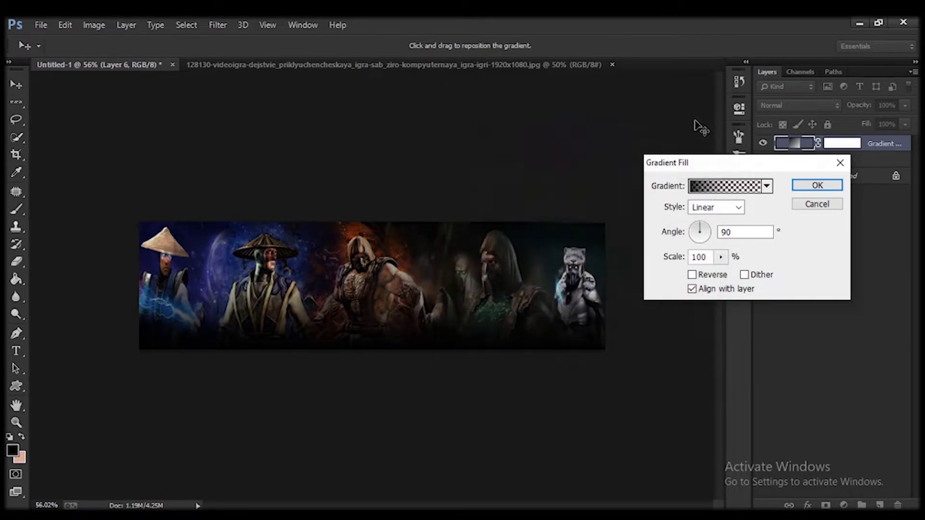
{"action": "left_click", "coordinate": [817, 186]}
{"action": "scroll", "coordinate": [357, 287], "scroll_direction": "up", "scroll_amount": 2}
{"action": "scroll", "coordinate": [357, 288], "scroll_direction": "down", "scroll_amount": 1}
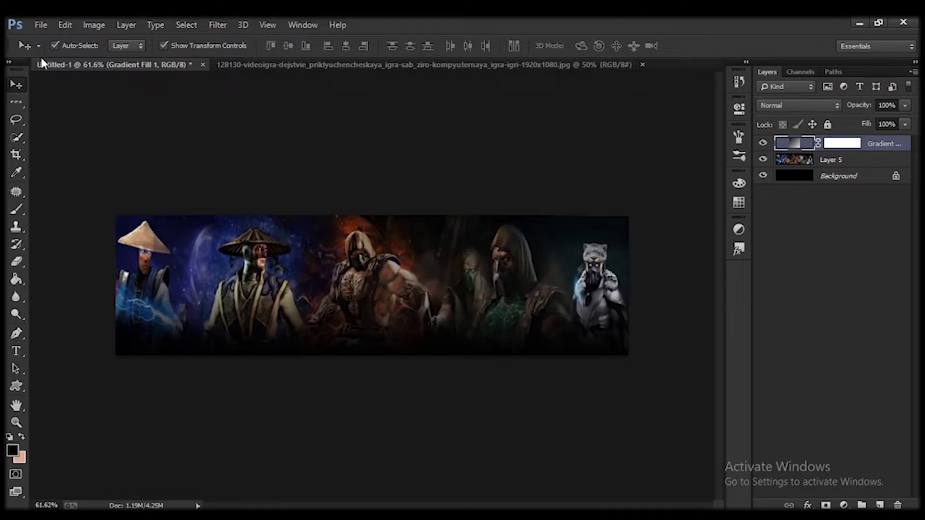
Add a white title text line and move it left and down on the banner
{"action": "key", "text": "t"}
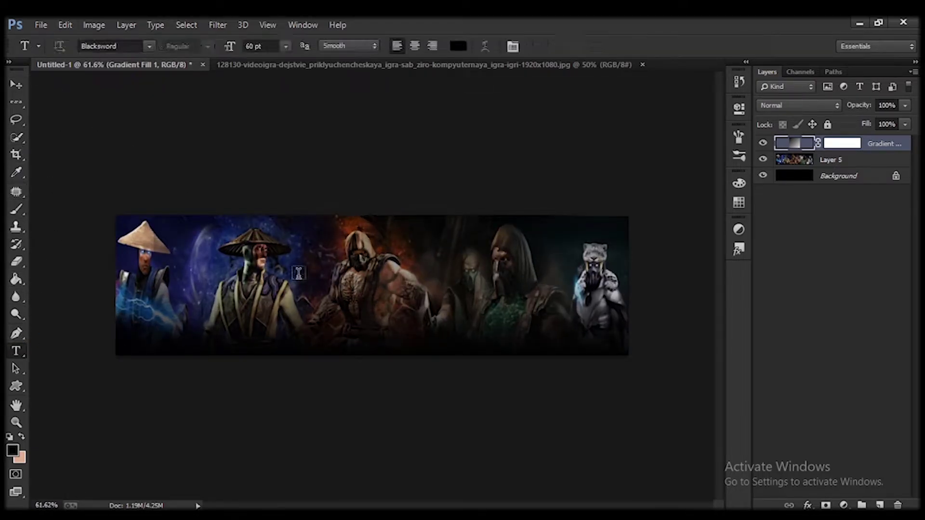
{"action": "left_click", "coordinate": [286, 280]}
{"action": "left_click", "coordinate": [458, 46]}
{"action": "left_click", "coordinate": [484, 216]}
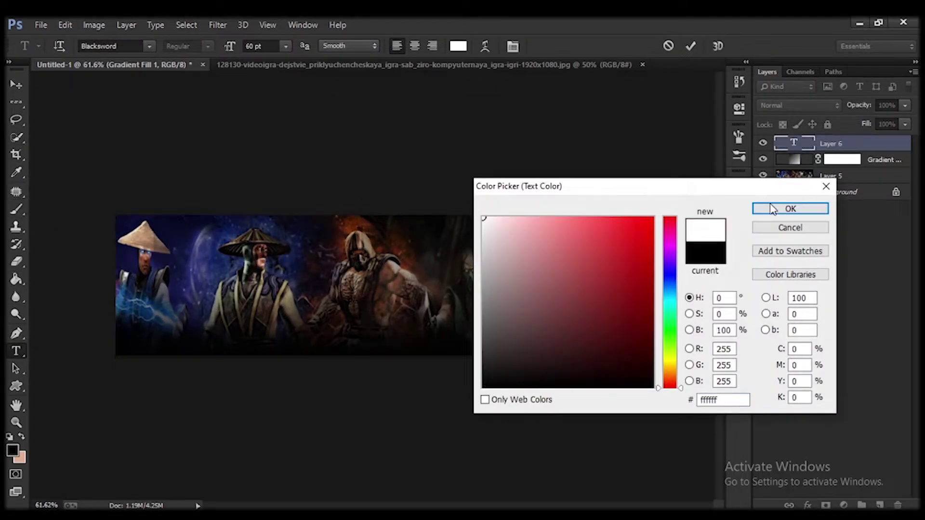
{"action": "left_click", "coordinate": [791, 209]}
{"action": "type", "text": "mortal comba"}
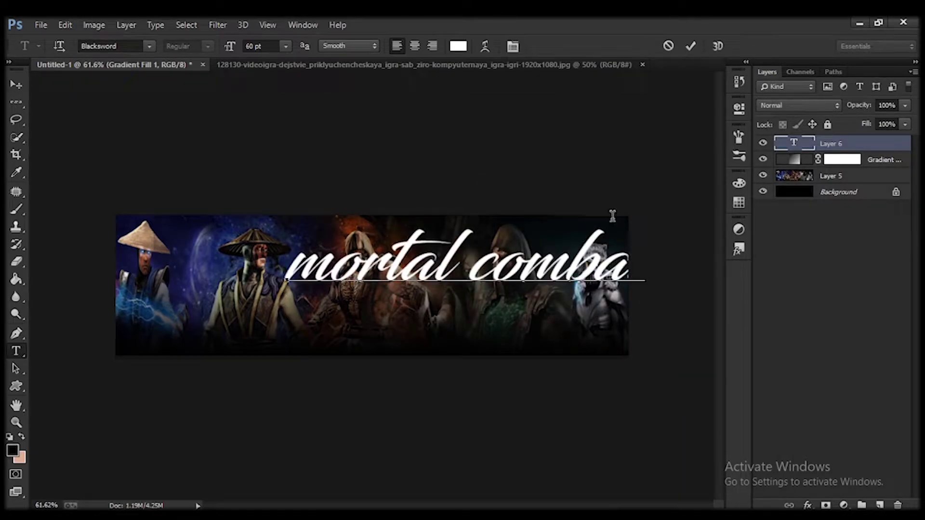
{"action": "type", "text": "t"}
{"action": "key", "text": "ctrl+Return"}
{"action": "key", "text": "v"}
{"action": "left_click_drag", "start_coordinate": [216, 272], "coordinate": [122, 280]}
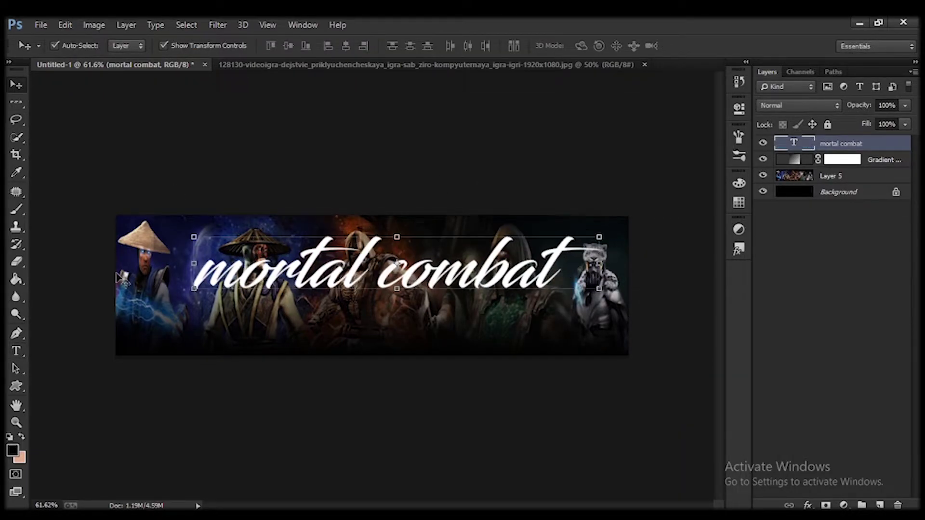
Try Britannic Bold, Brush Script MT and Copperplate Gothic Bold on the title
{"action": "left_click", "coordinate": [11, 355]}
{"action": "left_click_drag", "start_coordinate": [558, 265], "coordinate": [193, 265]}
{"action": "left_click", "coordinate": [147, 45]}
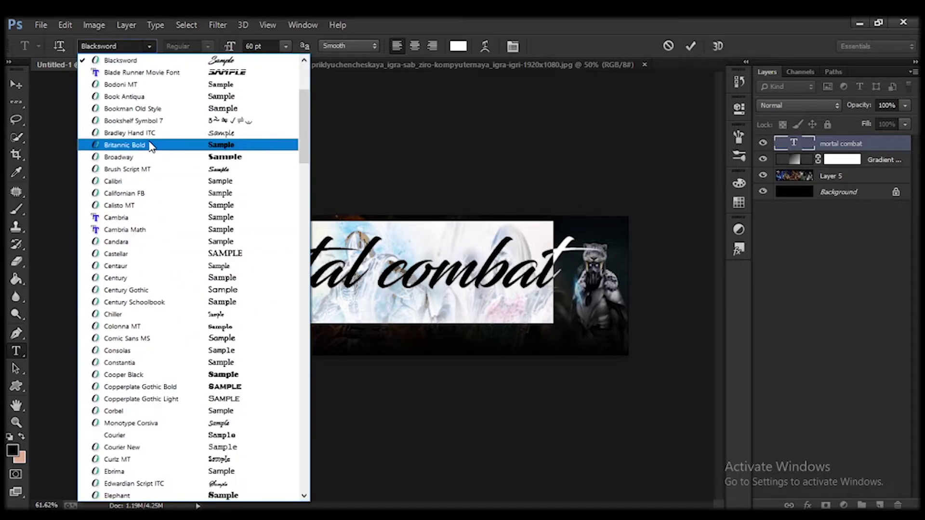
{"action": "left_click", "coordinate": [153, 146]}
{"action": "left_click", "coordinate": [149, 46]}
{"action": "left_click", "coordinate": [154, 86]}
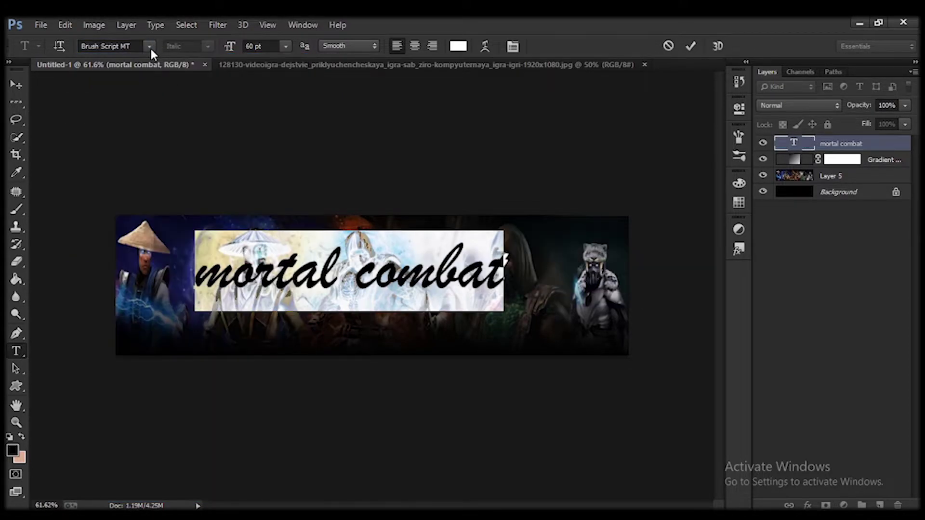
{"action": "left_click", "coordinate": [149, 46]}
{"action": "left_click", "coordinate": [173, 265]}
Try Glitch Inside, Manteka and one more font on the title, then commit
{"action": "left_click", "coordinate": [150, 46]}
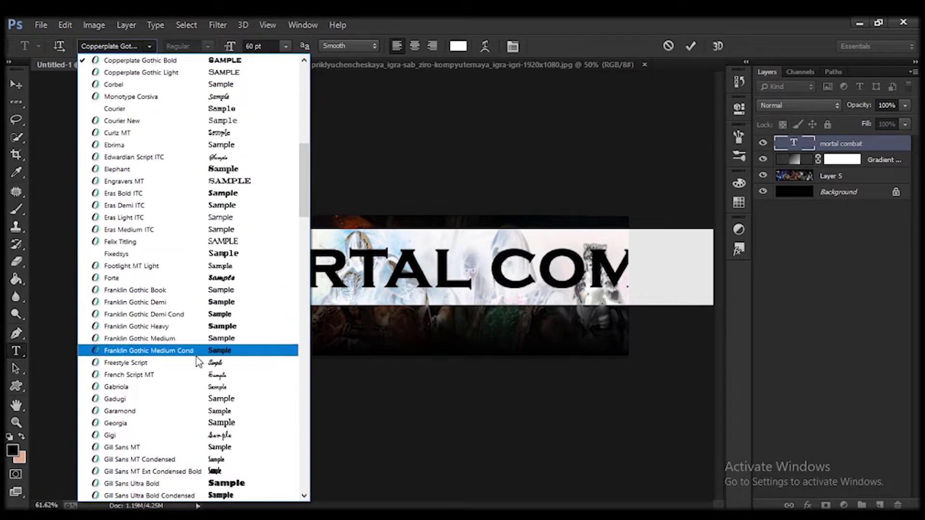
{"action": "scroll", "coordinate": [196, 356], "scroll_direction": "down", "scroll_amount": 2}
{"action": "left_click", "coordinate": [188, 435]}
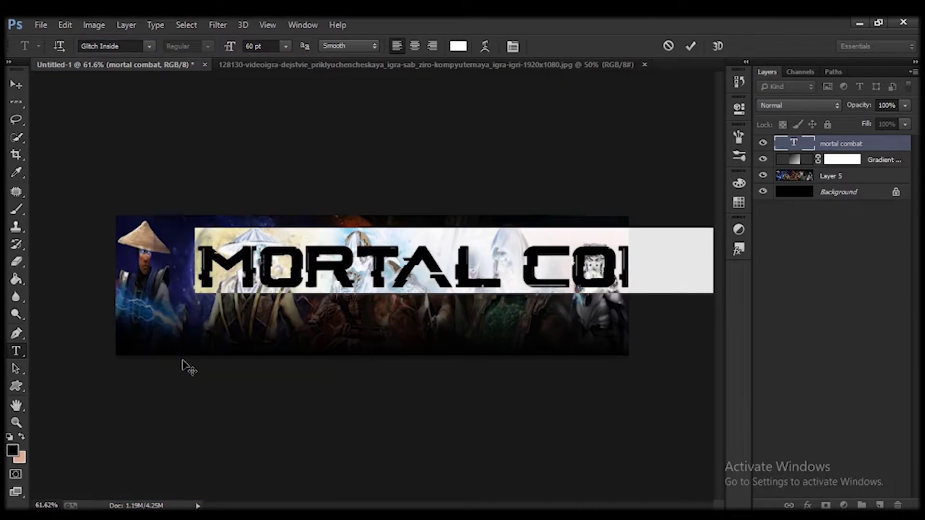
{"action": "left_click", "coordinate": [149, 46]}
{"action": "left_click", "coordinate": [184, 456]}
{"action": "left_click", "coordinate": [150, 46]}
{"action": "scroll", "coordinate": [182, 434], "scroll_direction": "down", "scroll_amount": 1}
{"action": "left_click", "coordinate": [206, 437]}
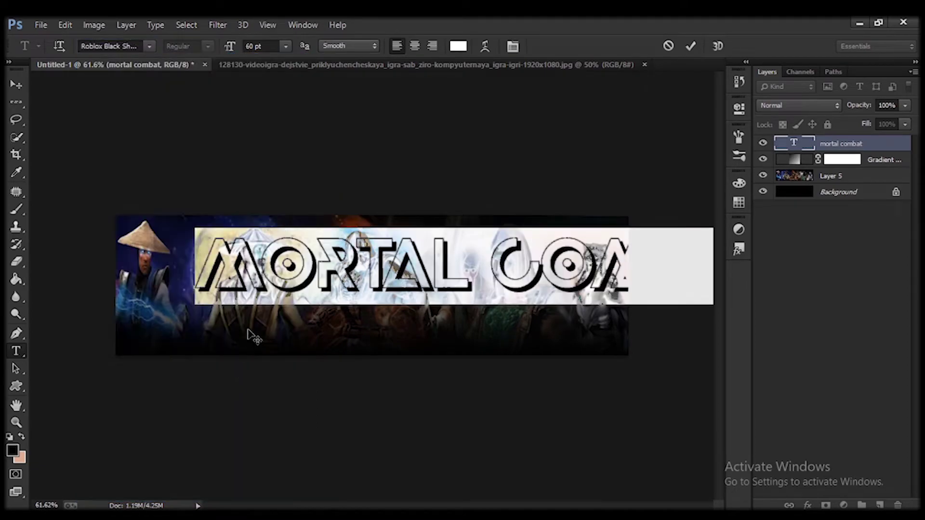
{"action": "key", "text": "ctrl+Return"}
Scale the title down and place it on the banner's left side
{"action": "key", "text": "v"}
{"action": "key", "text": "ctrl+t"}
{"action": "left_click_drag", "start_coordinate": [495, 260], "coordinate": [395, 270]}
{"action": "left_click_drag", "start_coordinate": [657, 306], "coordinate": [454, 320]}
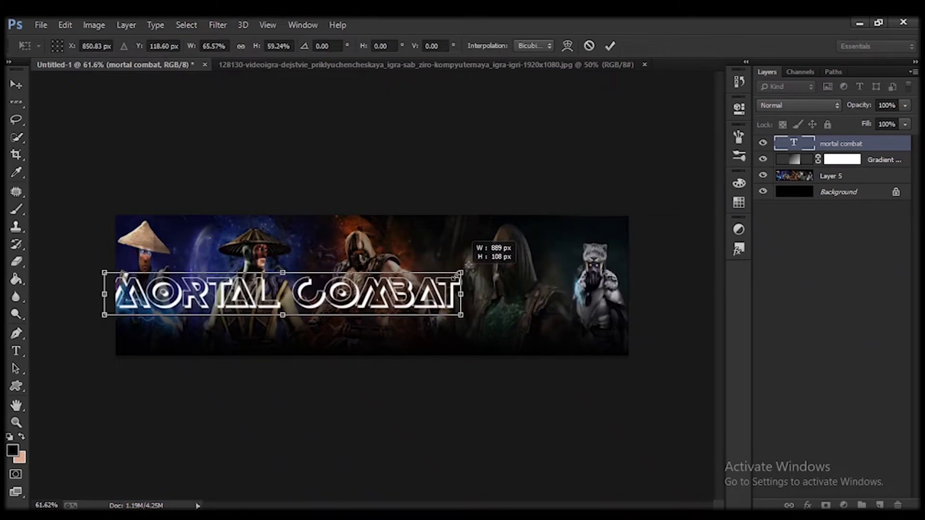
{"action": "mouse_move", "coordinate": [378, 295]}
{"action": "left_mouse_down"}
{"action": "mouse_move", "coordinate": [488, 319]}
{"action": "mouse_move", "coordinate": [484, 328]}
{"action": "left_mouse_up"}
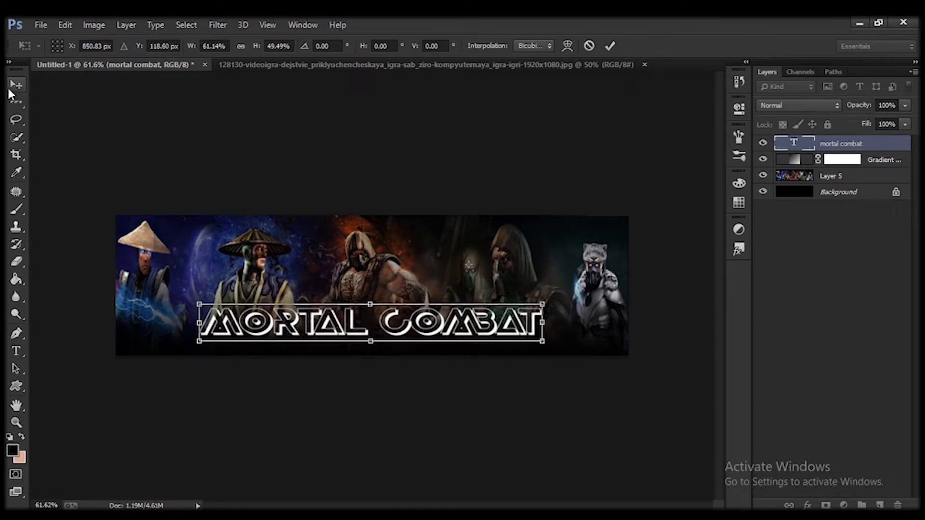
{"action": "left_click", "coordinate": [15, 351]}
Switch the title to the Techno Board font
{"action": "key", "text": "Return"}
{"action": "left_click_drag", "start_coordinate": [543, 323], "coordinate": [197, 323]}
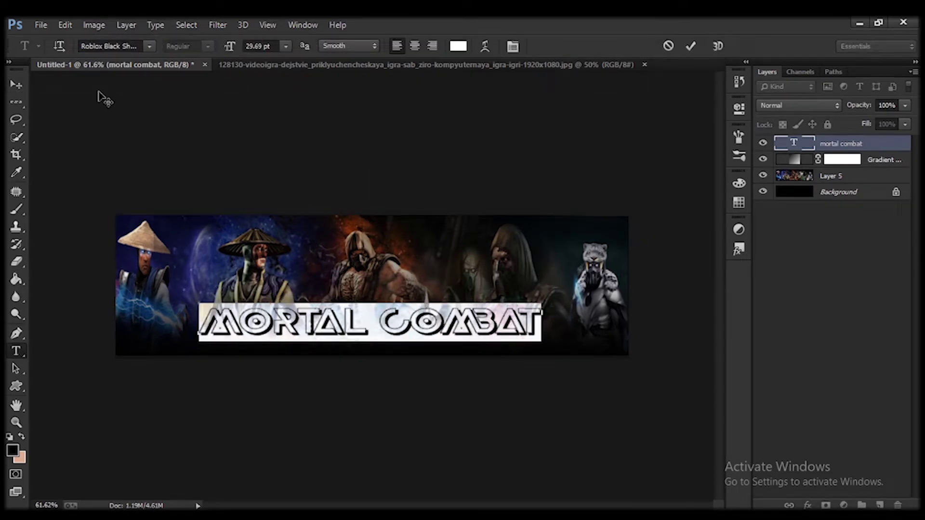
{"action": "left_click", "coordinate": [149, 46]}
{"action": "scroll", "coordinate": [175, 351], "scroll_direction": "down", "scroll_amount": 1}
{"action": "scroll", "coordinate": [192, 328], "scroll_direction": "up", "scroll_amount": 5}
{"action": "scroll", "coordinate": [241, 386], "scroll_direction": "down", "scroll_amount": 3}
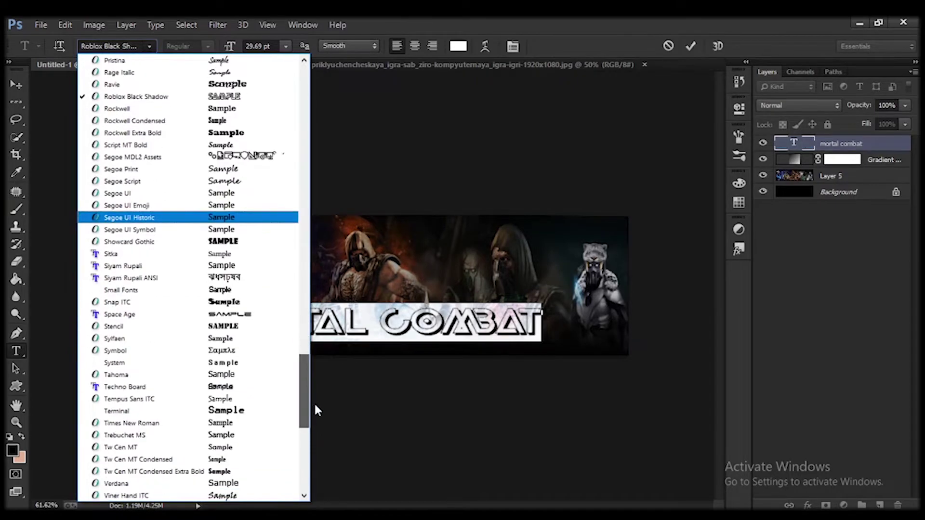
{"action": "scroll", "coordinate": [223, 359], "scroll_direction": "down", "scroll_amount": 1}
{"action": "left_click", "coordinate": [223, 361]}
Try Lethal Injector and Copperplate Gothic on the title, then nudge it left and down
{"action": "left_click", "coordinate": [149, 46]}
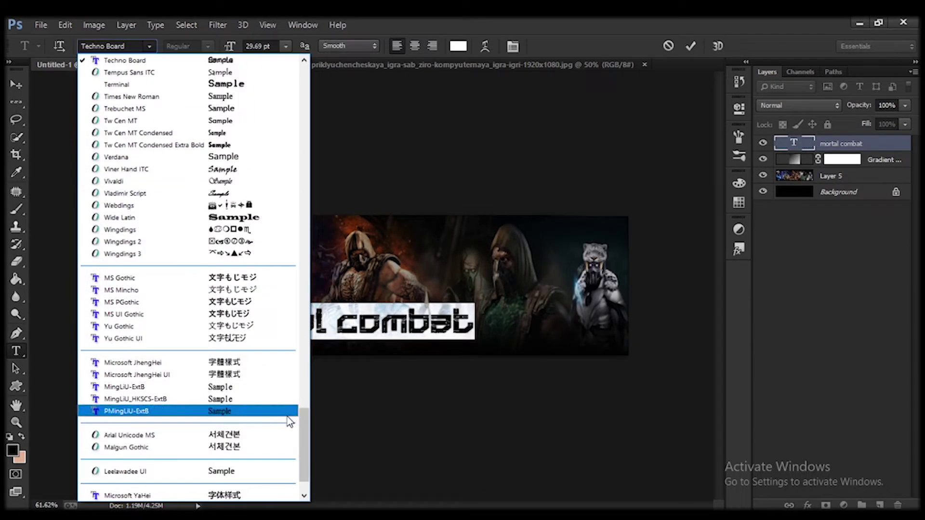
{"action": "left_click_drag", "start_coordinate": [304, 465], "coordinate": [304, 295]}
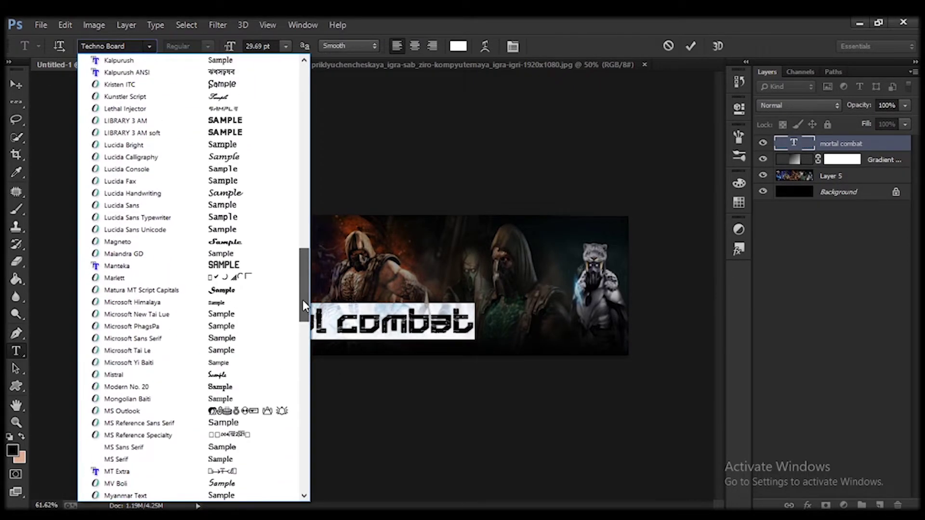
{"action": "scroll", "coordinate": [303, 290], "scroll_direction": "up", "scroll_amount": 1}
{"action": "left_click", "coordinate": [125, 203]}
{"action": "left_click", "coordinate": [150, 46]}
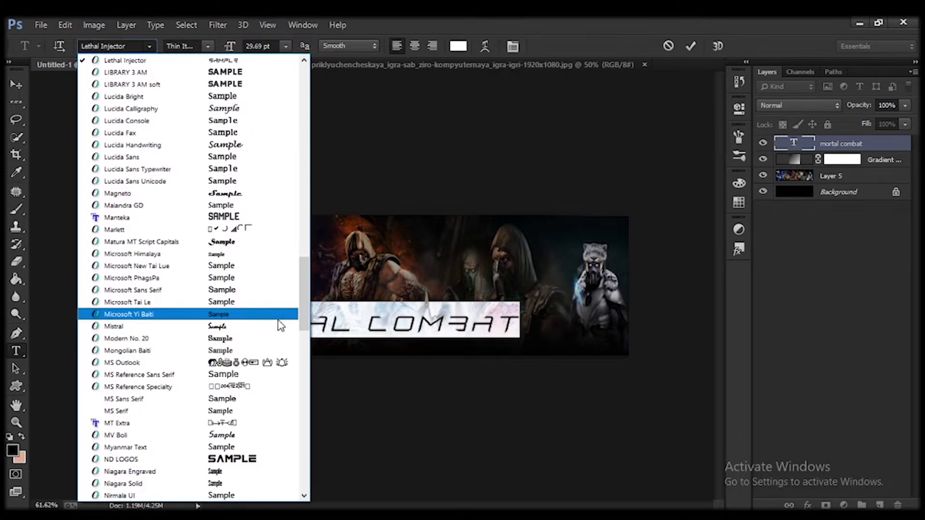
{"action": "left_click_drag", "start_coordinate": [306, 327], "coordinate": [311, 177]}
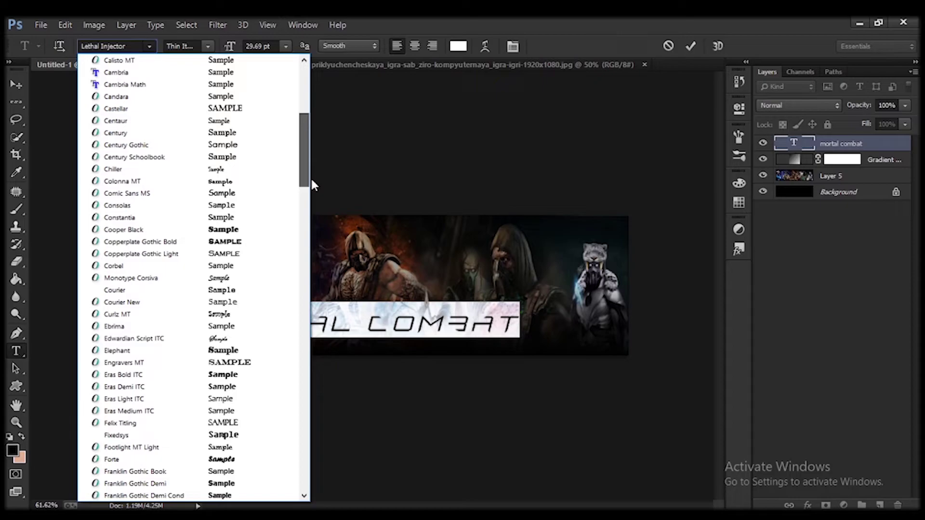
{"action": "left_click", "coordinate": [260, 192]}
{"action": "left_click", "coordinate": [255, 185], "text": "ctrl"}
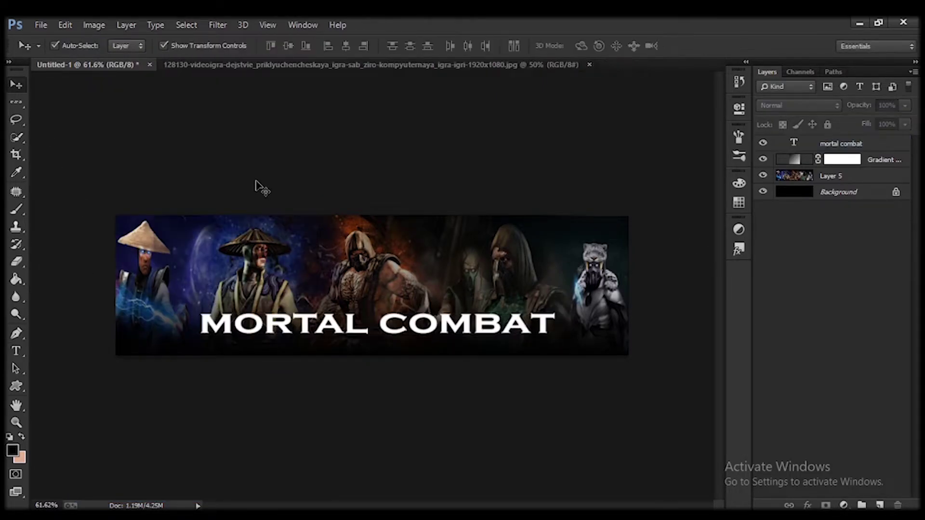
{"action": "left_click_drag", "start_coordinate": [413, 336], "coordinate": [402, 339]}
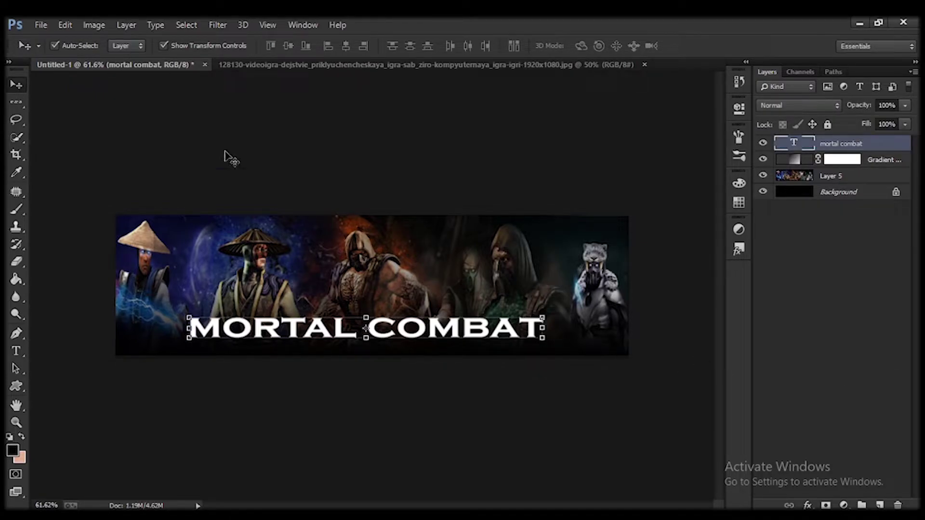
Apply the Algerian font to the MORTAL COMBAT title
{"action": "left_click", "coordinate": [16, 353]}
{"action": "left_click", "coordinate": [149, 46]}
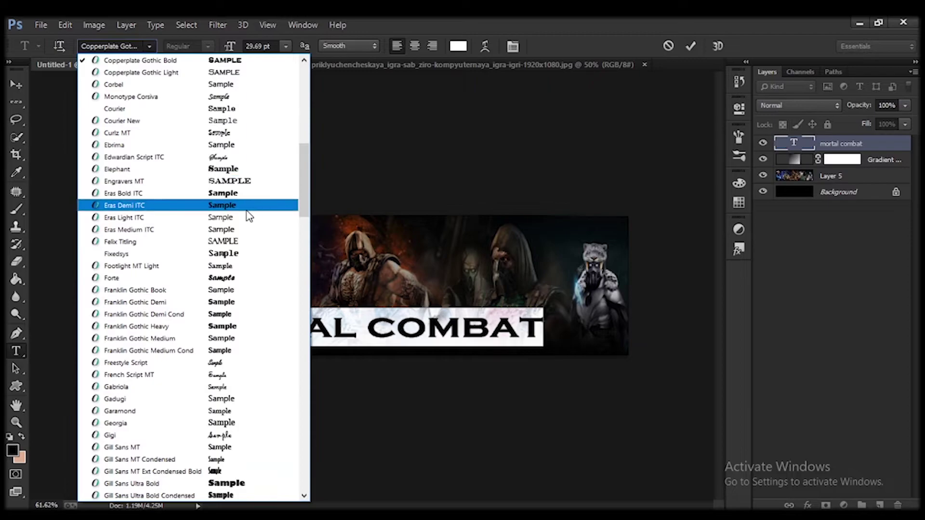
{"action": "scroll", "coordinate": [304, 186], "scroll_direction": "up", "scroll_amount": 1}
{"action": "left_click_drag", "start_coordinate": [303, 185], "coordinate": [304, 72]}
{"action": "left_click", "coordinate": [227, 73]}
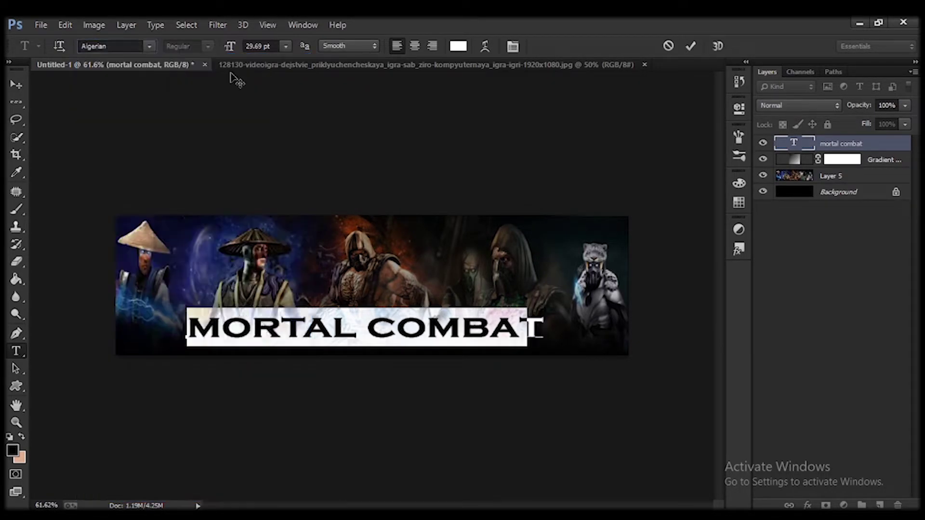
{"action": "left_click", "coordinate": [16, 84]}
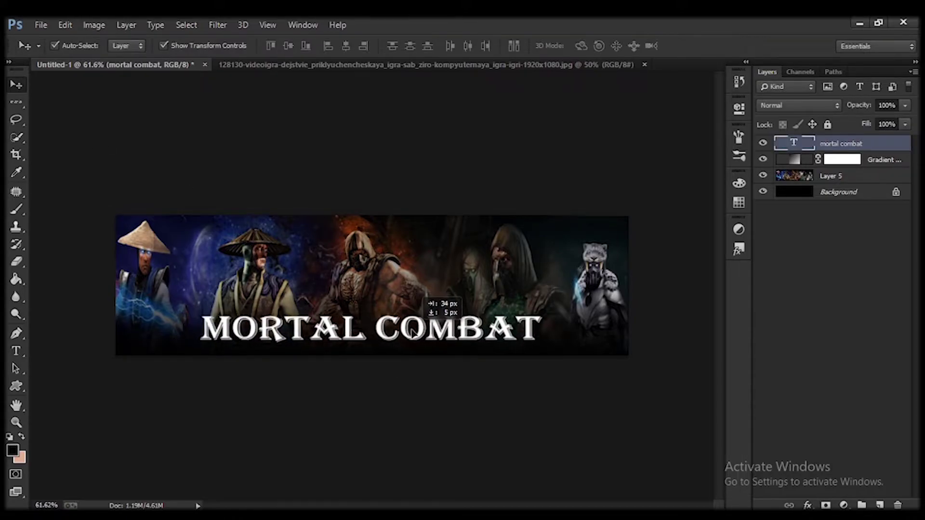
{"action": "left_click", "coordinate": [16, 351]}
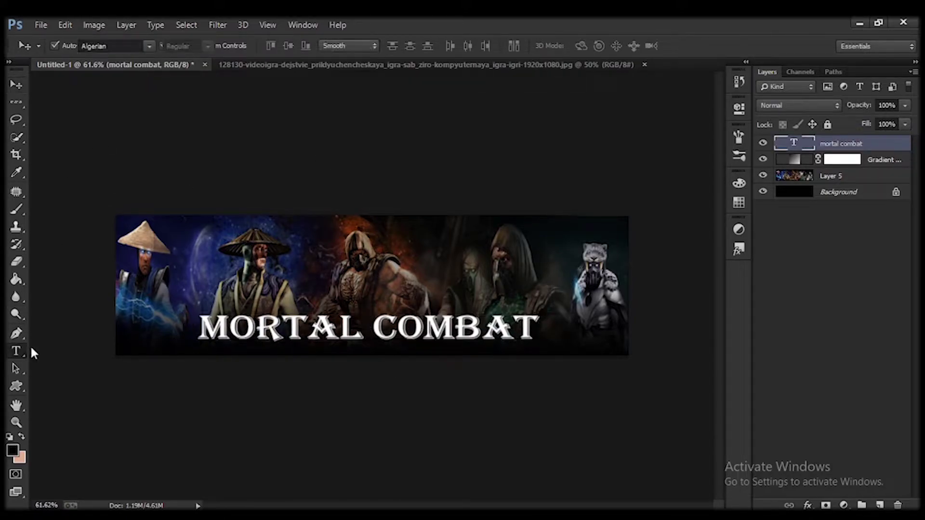
{"action": "left_click_drag", "start_coordinate": [539, 337], "coordinate": [200, 347]}
{"action": "left_click", "coordinate": [458, 45]}
{"action": "left_click", "coordinate": [539, 330]}
{"action": "left_click", "coordinate": [487, 270]}
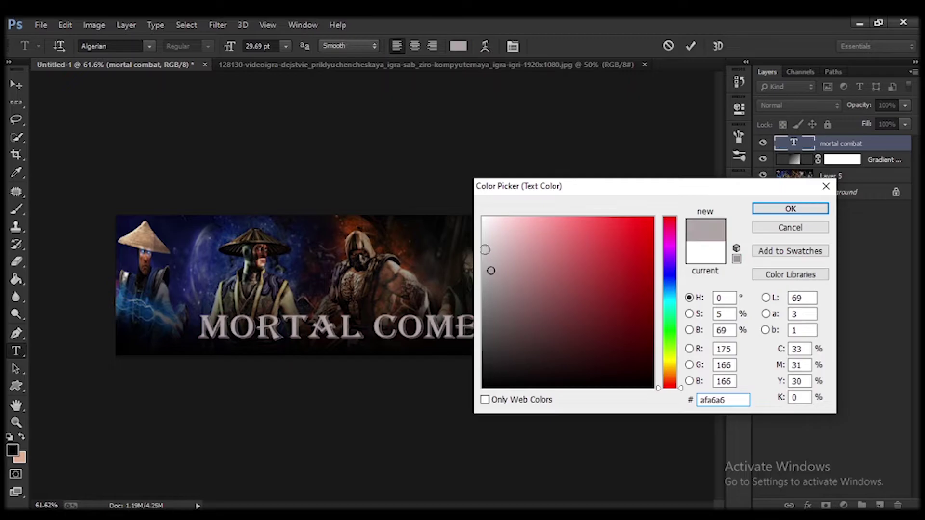
{"action": "left_click", "coordinate": [492, 294]}
{"action": "left_click_drag", "start_coordinate": [489, 267], "coordinate": [611, 258]}
{"action": "left_click", "coordinate": [670, 277]}
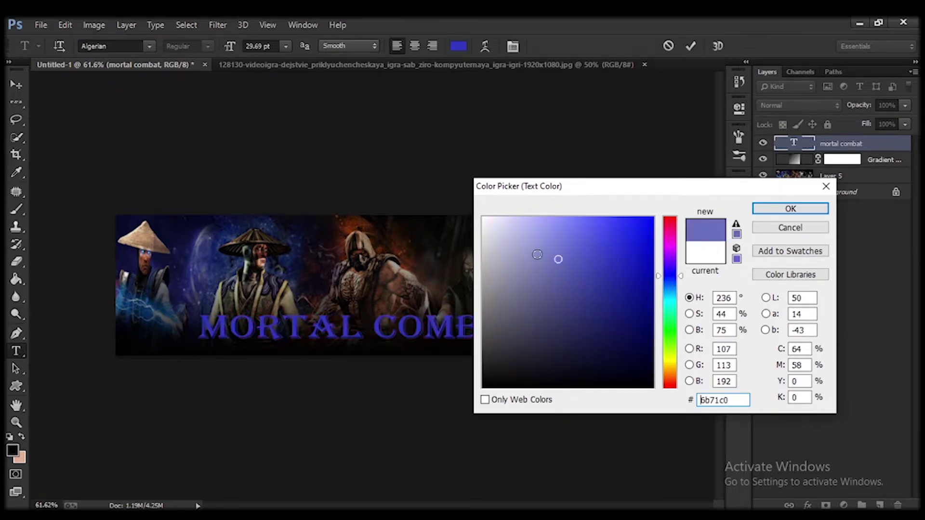
{"action": "left_click_drag", "start_coordinate": [555, 258], "coordinate": [517, 259]}
{"action": "left_click_drag", "start_coordinate": [512, 297], "coordinate": [482, 296]}
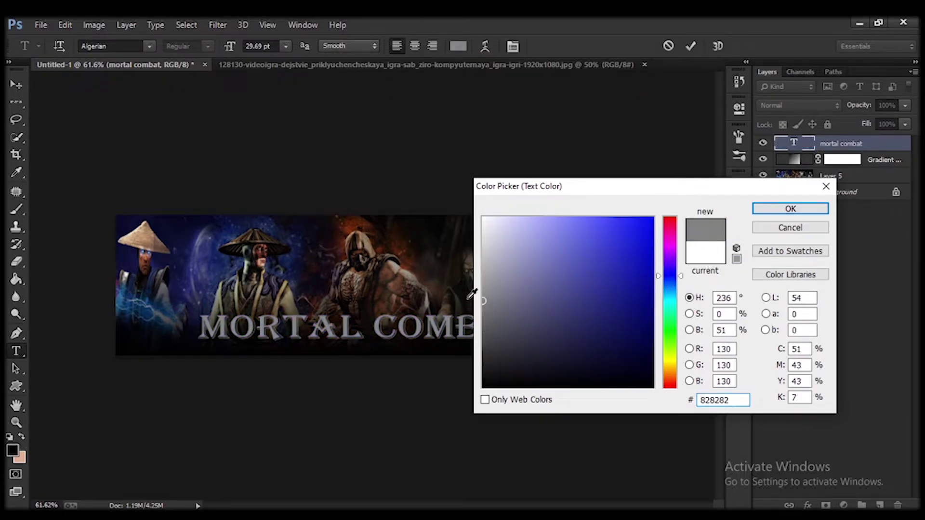
{"action": "left_click", "coordinate": [591, 258]}
{"action": "left_click", "coordinate": [670, 306]}
{"action": "mouse_move", "coordinate": [551, 289]}
{"action": "left_mouse_down"}
{"action": "mouse_move", "coordinate": [483, 238]}
{"action": "mouse_move", "coordinate": [518, 261]}
{"action": "mouse_move", "coordinate": [553, 225]}
{"action": "left_mouse_up"}
{"action": "left_click", "coordinate": [670, 325]}
{"action": "mouse_move", "coordinate": [498, 252]}
{"action": "left_mouse_down"}
{"action": "mouse_move", "coordinate": [496, 287]}
{"action": "mouse_move", "coordinate": [520, 227]}
{"action": "mouse_move", "coordinate": [511, 299]}
{"action": "mouse_move", "coordinate": [584, 378]}
{"action": "mouse_move", "coordinate": [506, 275]}
{"action": "mouse_move", "coordinate": [495, 231]}
{"action": "left_mouse_up"}
{"action": "left_click", "coordinate": [670, 349]}
{"action": "left_click", "coordinate": [669, 368]}
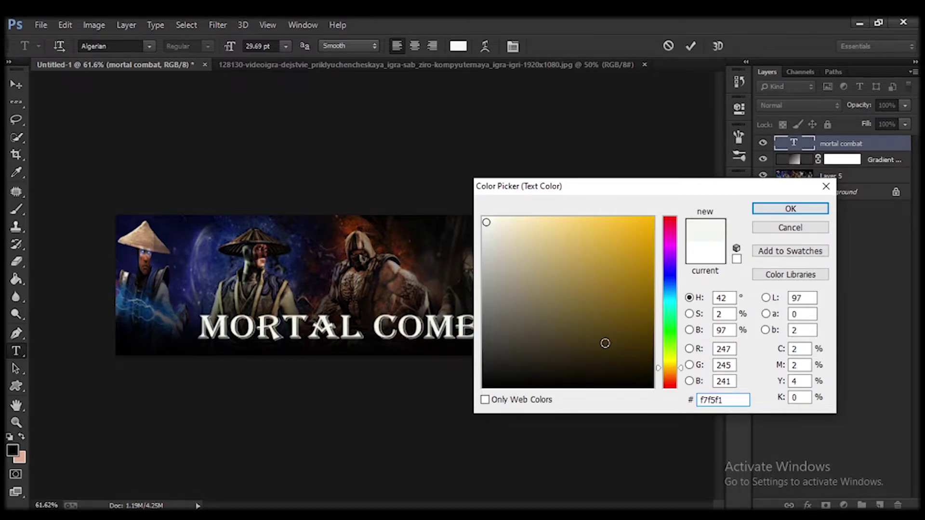
{"action": "left_click", "coordinate": [502, 341]}
{"action": "left_click_drag", "start_coordinate": [502, 340], "coordinate": [482, 218]}
{"action": "left_click", "coordinate": [790, 209]}
Commit the text edit and move Gradient Fill 1 above the title layer
{"action": "left_click", "coordinate": [806, 160]}
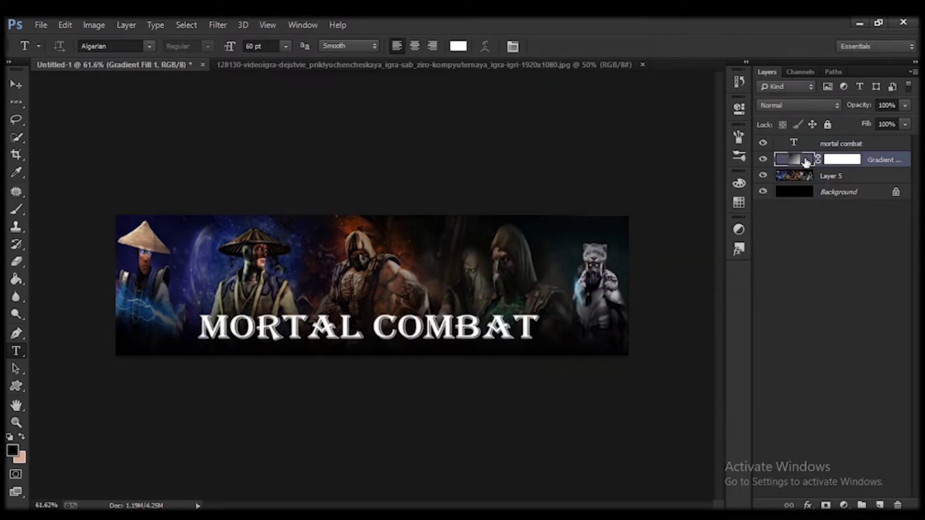
{"action": "right_click", "coordinate": [806, 160]}
{"action": "left_click", "coordinate": [883, 154]}
{"action": "left_click_drag", "start_coordinate": [883, 154], "coordinate": [876, 147]}
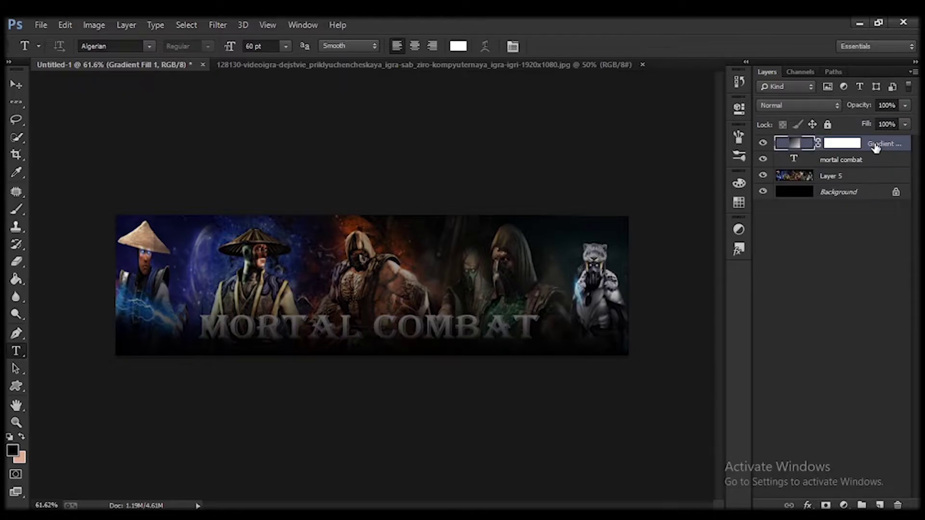
Try several colours for the title text, settling on peach
{"action": "triple_click", "coordinate": [534, 323]}
{"action": "left_click", "coordinate": [458, 46]}
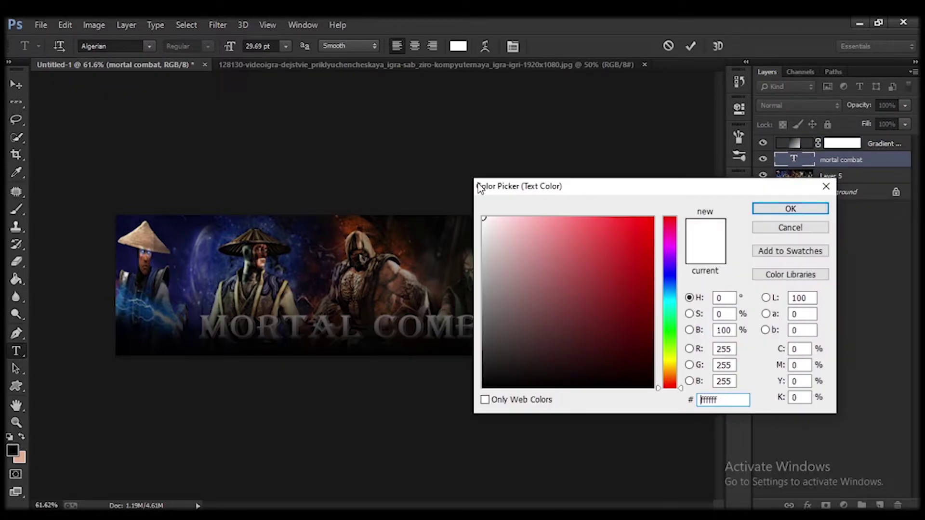
{"action": "left_click", "coordinate": [516, 233]}
{"action": "left_click", "coordinate": [483, 218]}
{"action": "left_click", "coordinate": [689, 313]}
{"action": "left_click_drag", "start_coordinate": [650, 221], "coordinate": [463, 203]}
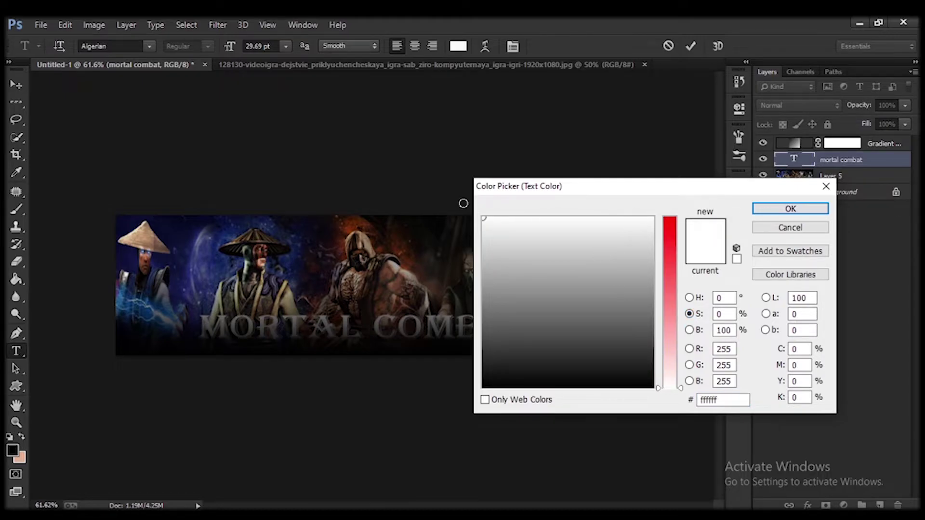
{"action": "left_click", "coordinate": [689, 330]}
{"action": "left_click_drag", "start_coordinate": [587, 328], "coordinate": [477, 388]}
{"action": "left_click_drag", "start_coordinate": [580, 359], "coordinate": [491, 333]}
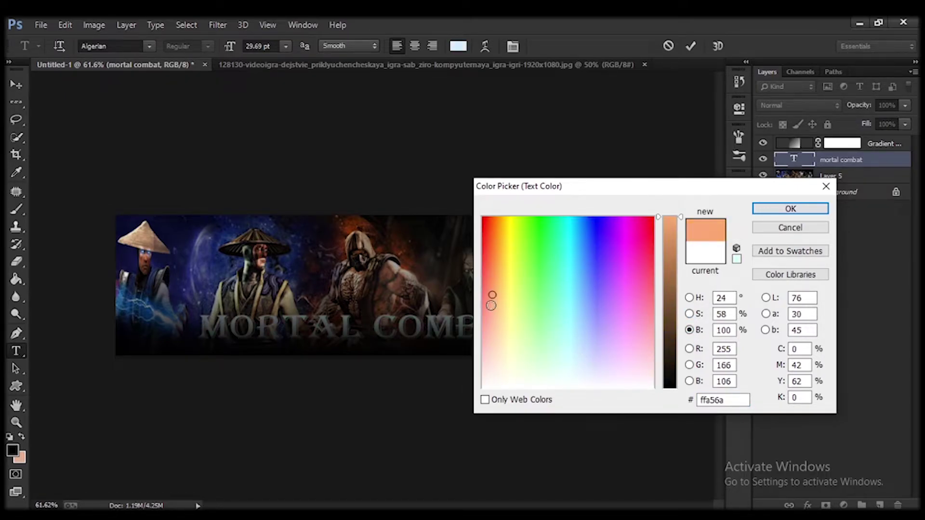
{"action": "left_click", "coordinate": [781, 212]}
Select the mortal combat text layer and move it above the gradient fill
{"action": "left_click", "coordinate": [16, 84]}
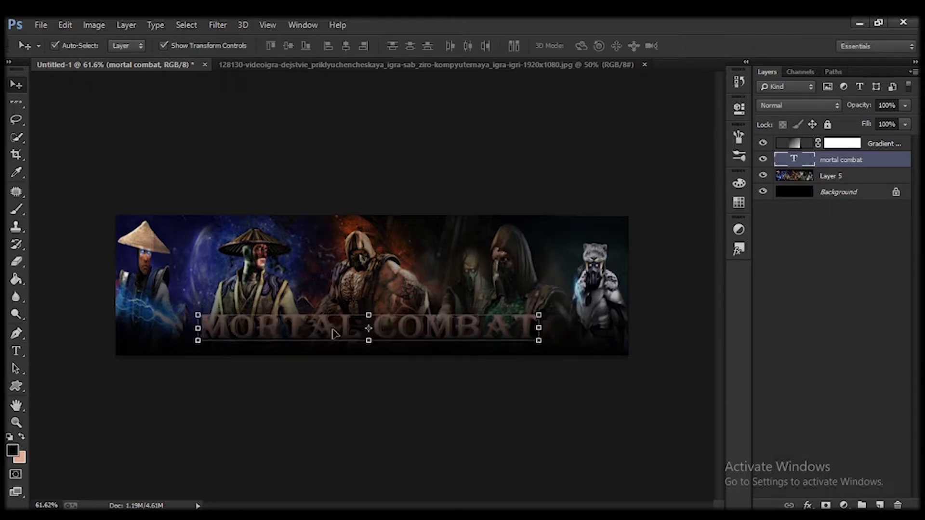
{"action": "left_click_drag", "start_coordinate": [396, 312], "coordinate": [399, 324]}
{"action": "left_click", "coordinate": [429, 331]}
{"action": "double_click", "coordinate": [867, 161]}
{"action": "left_click", "coordinate": [195, 137]}
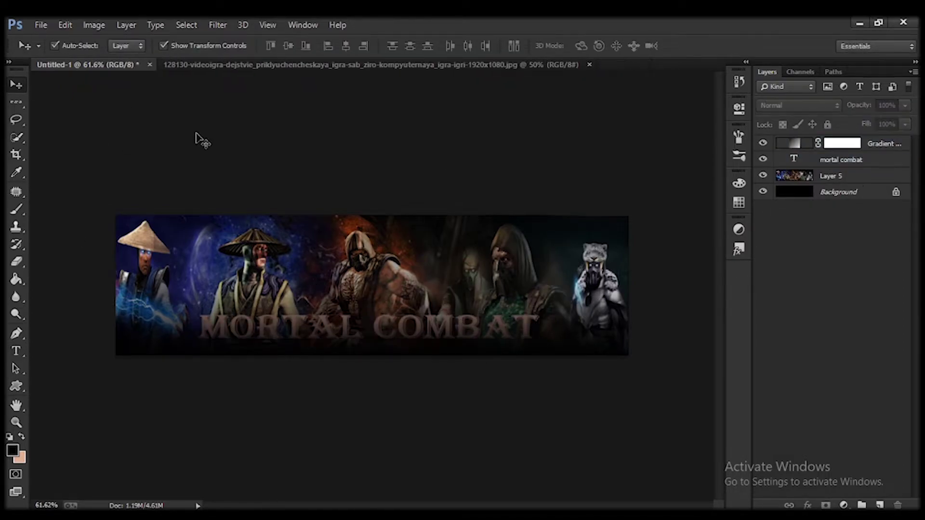
{"action": "left_click", "coordinate": [841, 160]}
{"action": "left_click_drag", "start_coordinate": [841, 159], "coordinate": [848, 139]}
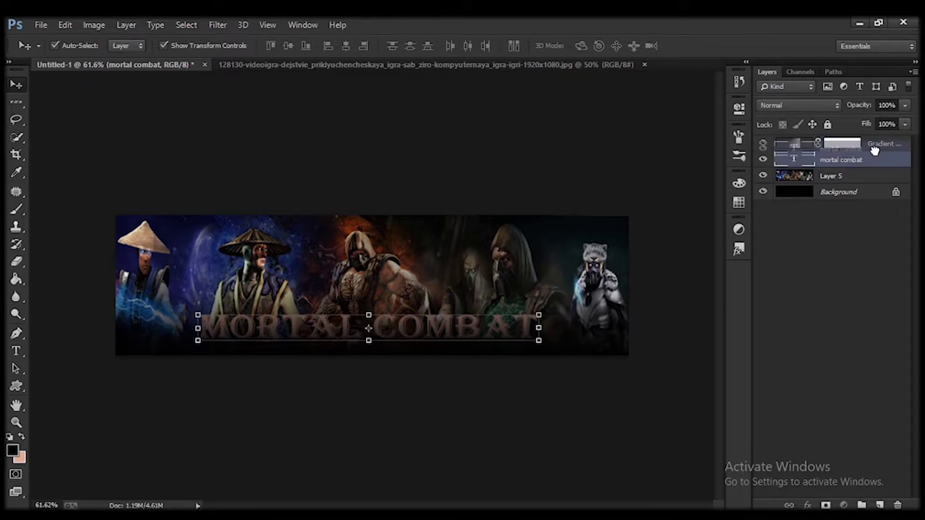
Shrink and recentre the title, then put the gradient fill back above it
{"action": "mouse_move", "coordinate": [453, 312]}
{"action": "left_mouse_down"}
{"action": "mouse_move", "coordinate": [456, 320]}
{"action": "mouse_move", "coordinate": [460, 310]}
{"action": "left_mouse_up"}
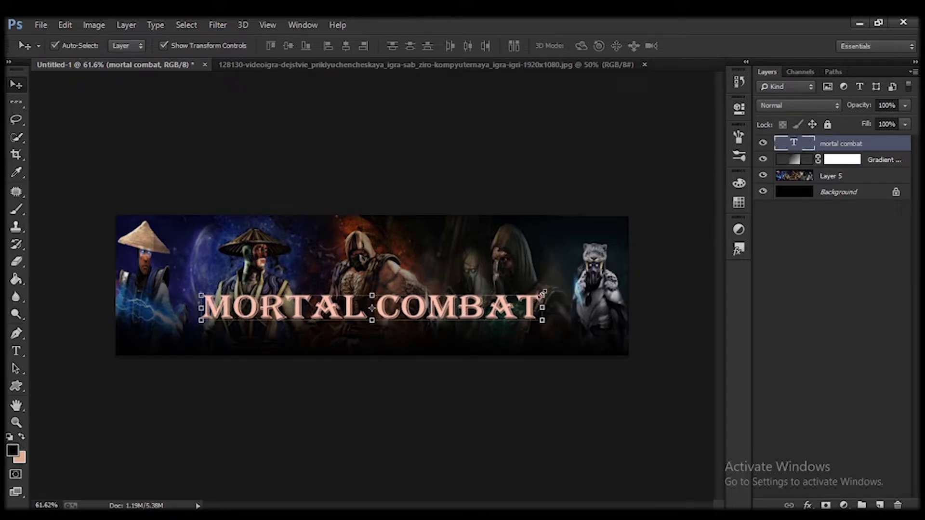
{"action": "left_click_drag", "start_coordinate": [543, 293], "coordinate": [424, 299]}
{"action": "left_click_drag", "start_coordinate": [359, 318], "coordinate": [425, 318]}
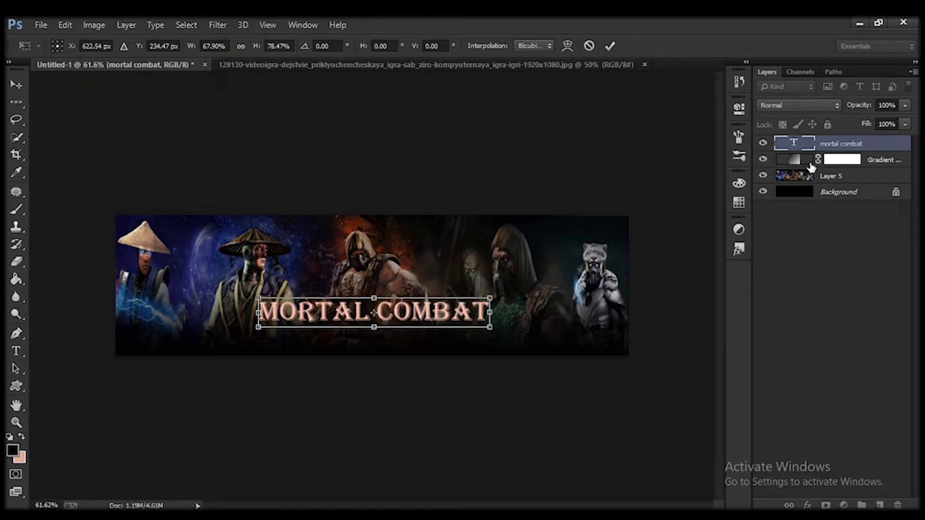
{"action": "key", "text": "v"}
{"action": "left_click", "coordinate": [440, 209]}
{"action": "left_click_drag", "start_coordinate": [882, 159], "coordinate": [881, 140]}
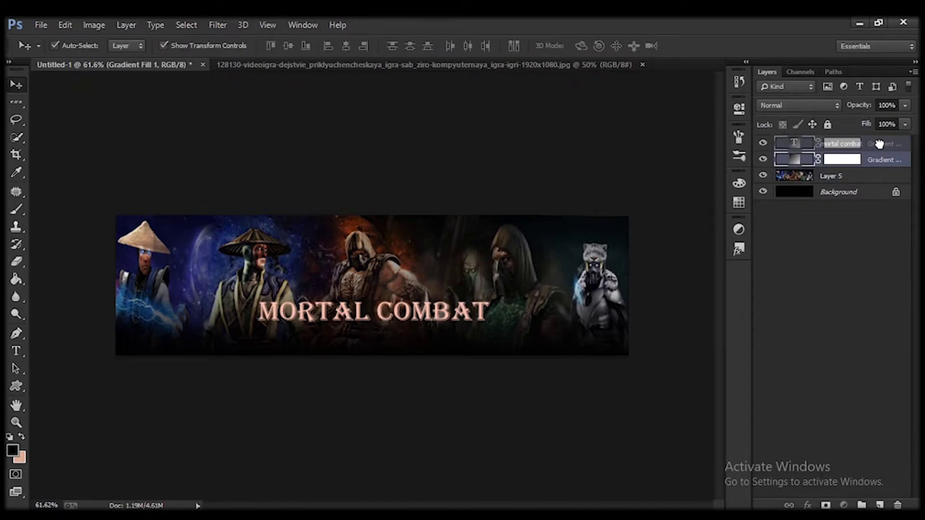
Recolour the title pure white (ffffff) and commit the text
{"action": "double_click", "coordinate": [794, 159]}
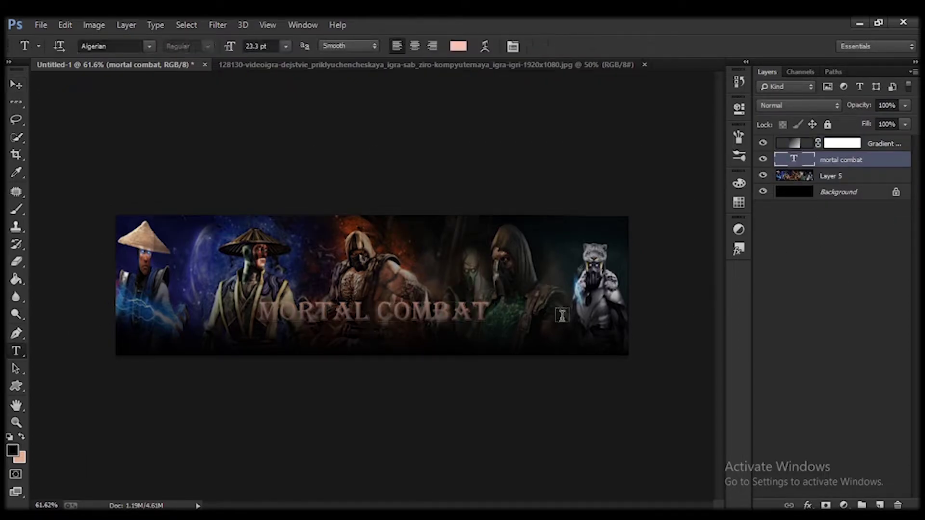
{"action": "left_click", "coordinate": [458, 46]}
{"action": "type", "text": "ffffff"}
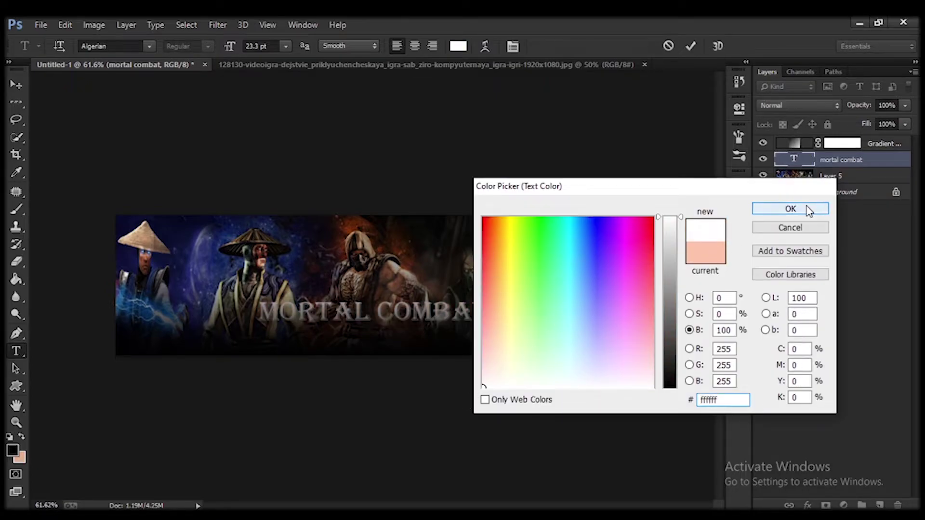
{"action": "left_click", "coordinate": [791, 208]}
{"action": "left_click", "coordinate": [16, 84]}
Add a Stroke to the title layer and an Inner Shadow in Normal blend mode
{"action": "right_click", "coordinate": [837, 161]}
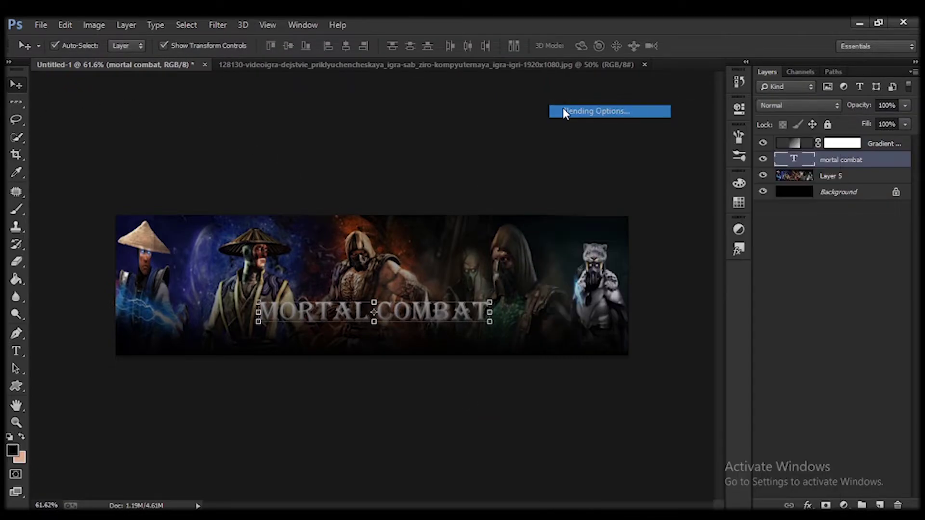
{"action": "left_click", "coordinate": [565, 112]}
{"action": "left_click", "coordinate": [524, 170]}
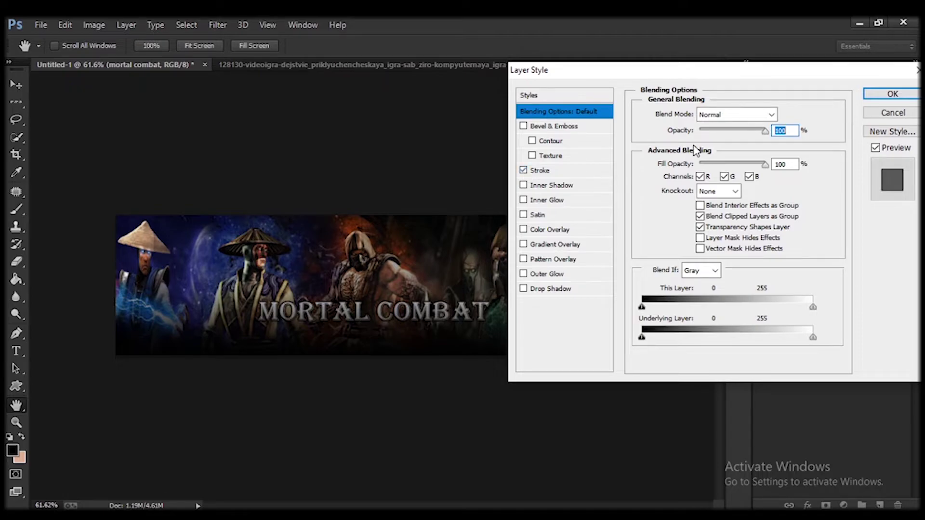
{"action": "left_click", "coordinate": [552, 185]}
{"action": "left_click", "coordinate": [726, 114]}
{"action": "left_click", "coordinate": [706, 126]}
Set the inner shadow colour to bright orange ff5a00
{"action": "left_click", "coordinate": [781, 115]}
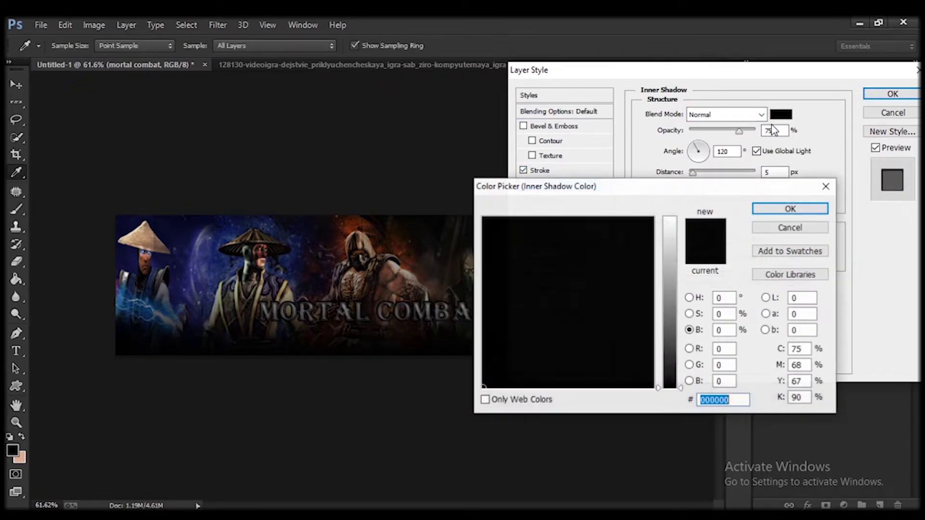
{"action": "left_click_drag", "start_coordinate": [541, 299], "coordinate": [647, 303]}
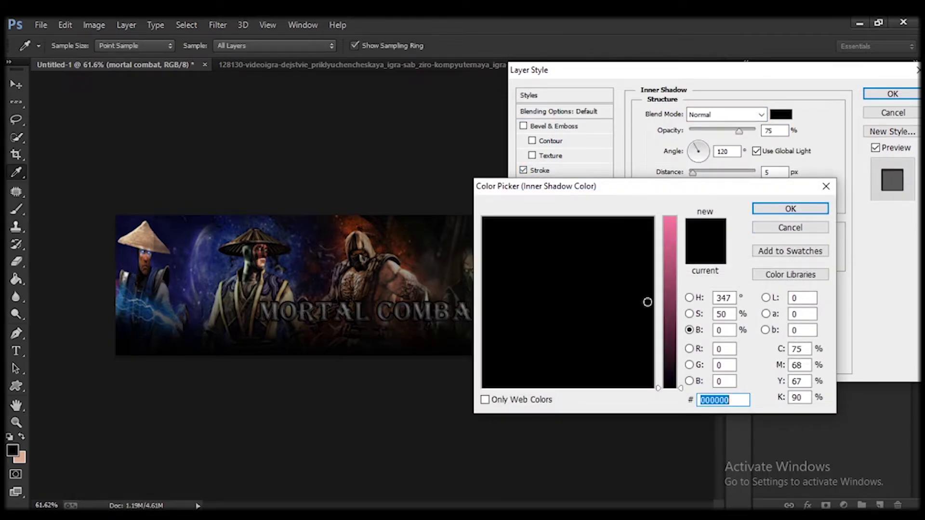
{"action": "left_click_drag", "start_coordinate": [497, 300], "coordinate": [535, 263]}
{"action": "left_click", "coordinate": [690, 298]}
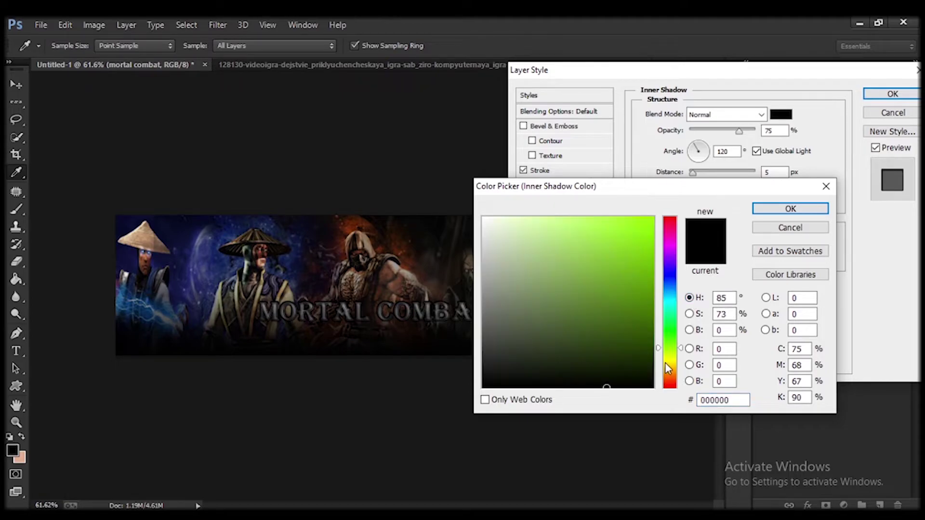
{"action": "left_click_drag", "start_coordinate": [669, 348], "coordinate": [670, 363]}
{"action": "left_click", "coordinate": [642, 226]}
{"action": "left_click", "coordinate": [670, 378]}
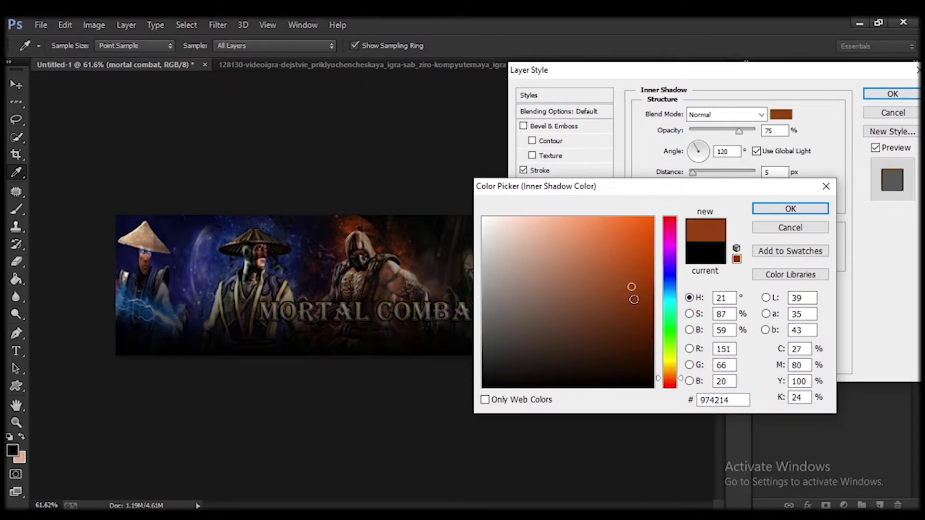
{"action": "left_click_drag", "start_coordinate": [634, 299], "coordinate": [647, 218]}
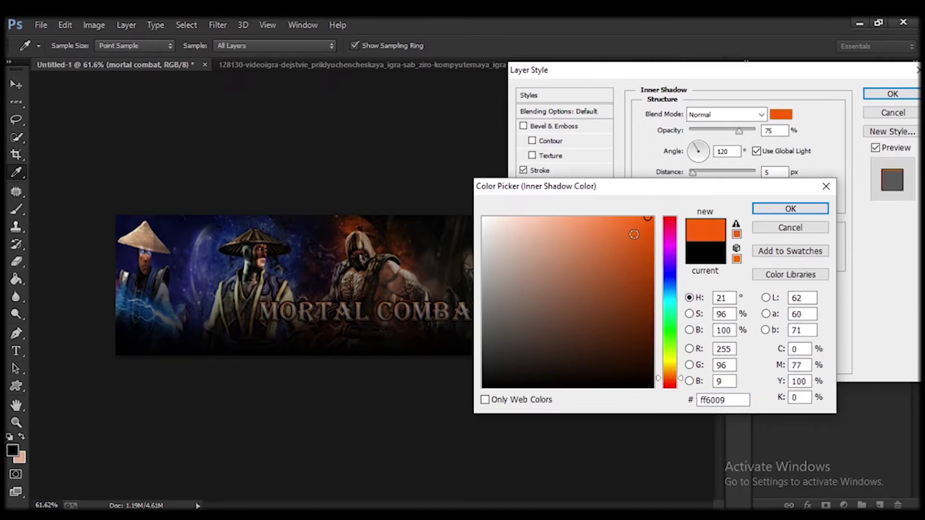
{"action": "left_click", "coordinate": [777, 211]}
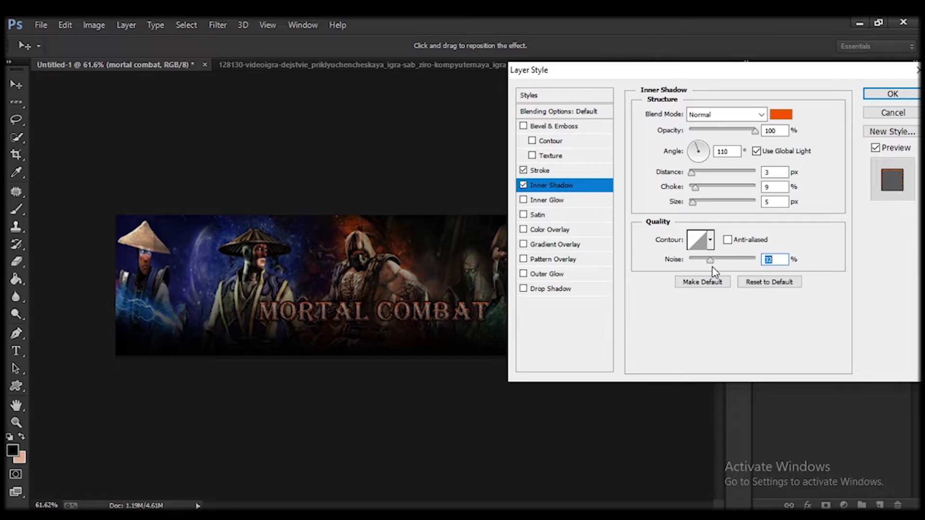
Enable Inner Glow on the title and set its colour to crimson red
{"action": "left_click", "coordinate": [547, 200]}
{"action": "left_click", "coordinate": [726, 114]}
{"action": "left_click", "coordinate": [703, 126]}
{"action": "left_click", "coordinate": [672, 161]}
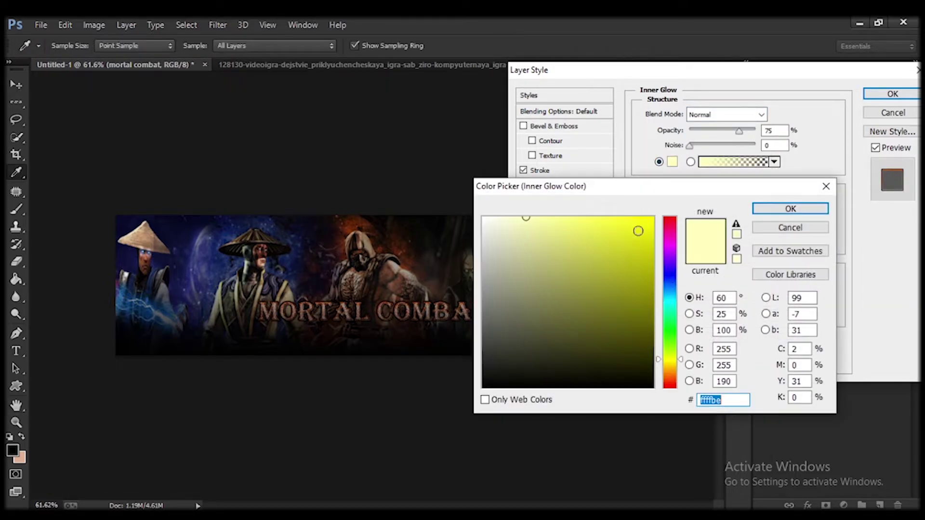
{"action": "left_click", "coordinate": [670, 369]}
{"action": "left_click", "coordinate": [653, 225]}
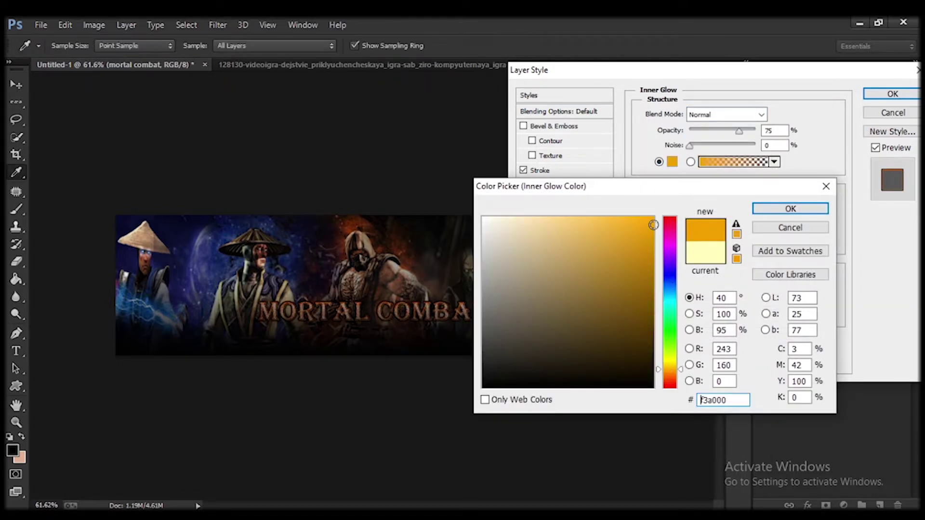
{"action": "left_click", "coordinate": [674, 285]}
{"action": "left_click_drag", "start_coordinate": [611, 319], "coordinate": [682, 205]}
{"action": "left_click", "coordinate": [673, 221]}
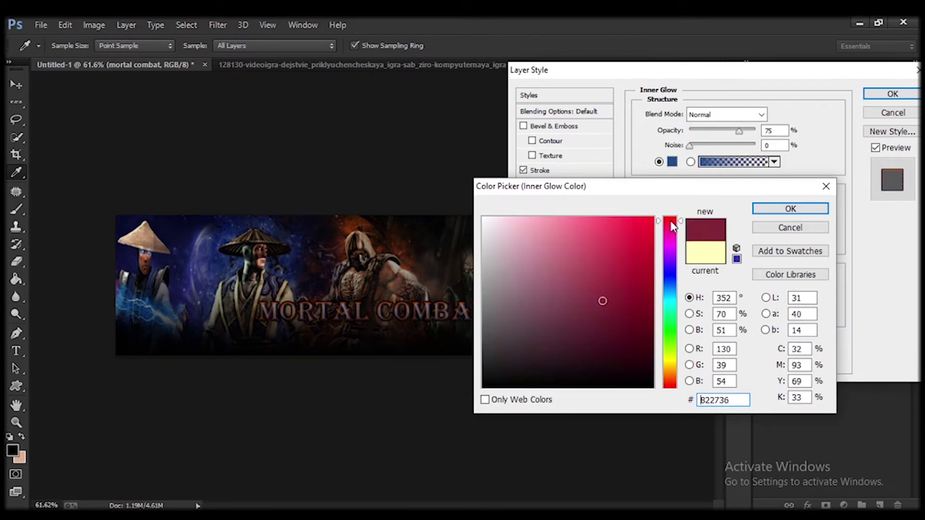
{"action": "key", "text": "Return"}
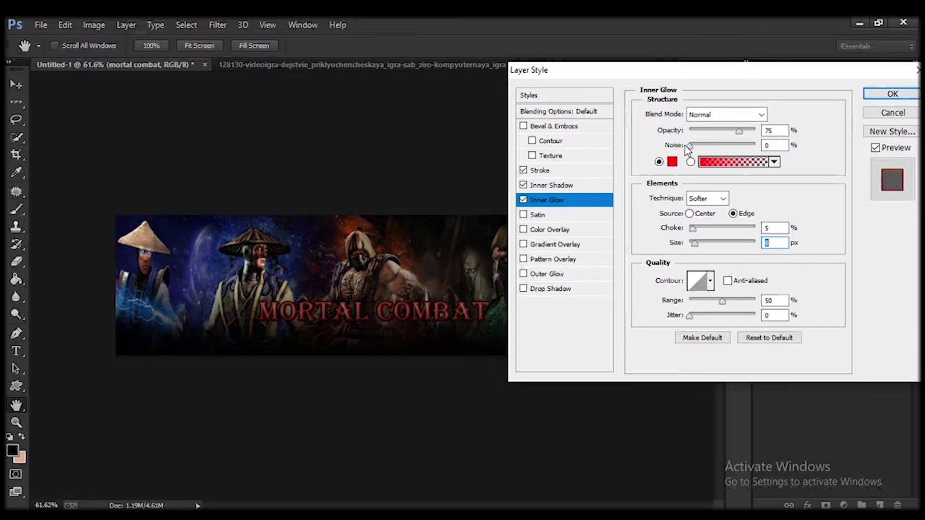
Enable the Satin effect and set its blend mode
{"action": "left_click", "coordinate": [569, 214]}
{"action": "left_click", "coordinate": [725, 114]}
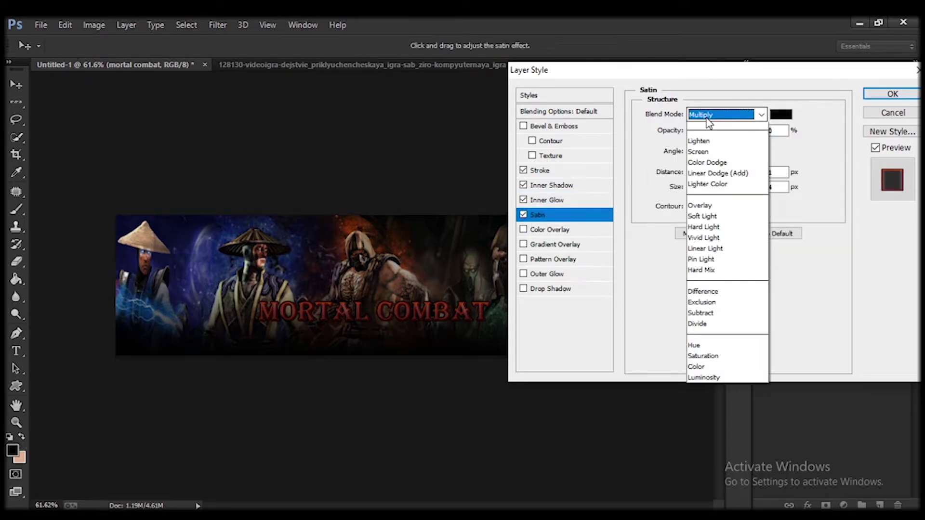
{"action": "left_click", "coordinate": [547, 199]}
Try several inner glow blend modes, settling on Color
{"action": "left_click", "coordinate": [725, 115]}
{"action": "left_click", "coordinate": [703, 289]}
{"action": "left_click", "coordinate": [725, 115]}
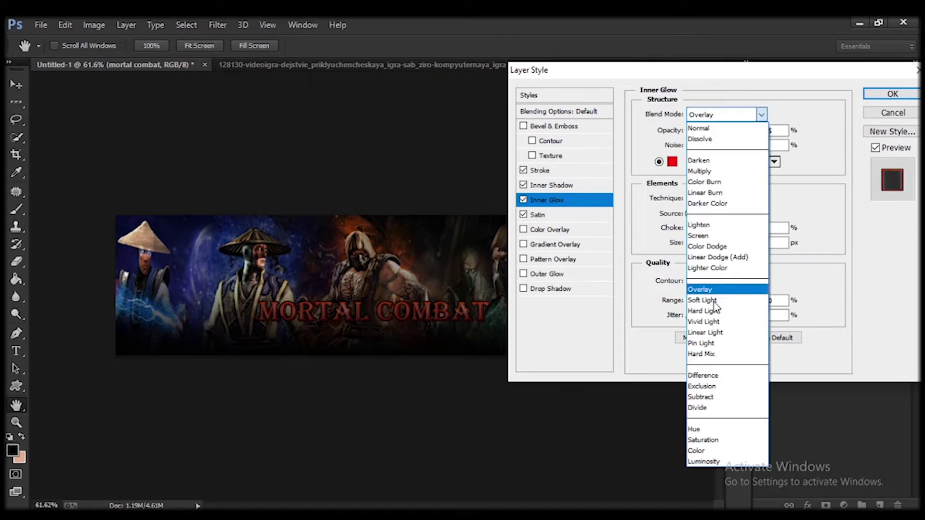
{"action": "left_click", "coordinate": [703, 347]}
{"action": "left_click", "coordinate": [725, 114]}
{"action": "left_click", "coordinate": [698, 236]}
{"action": "left_click", "coordinate": [725, 114]}
{"action": "left_click", "coordinate": [698, 225]}
{"action": "left_click", "coordinate": [761, 114]}
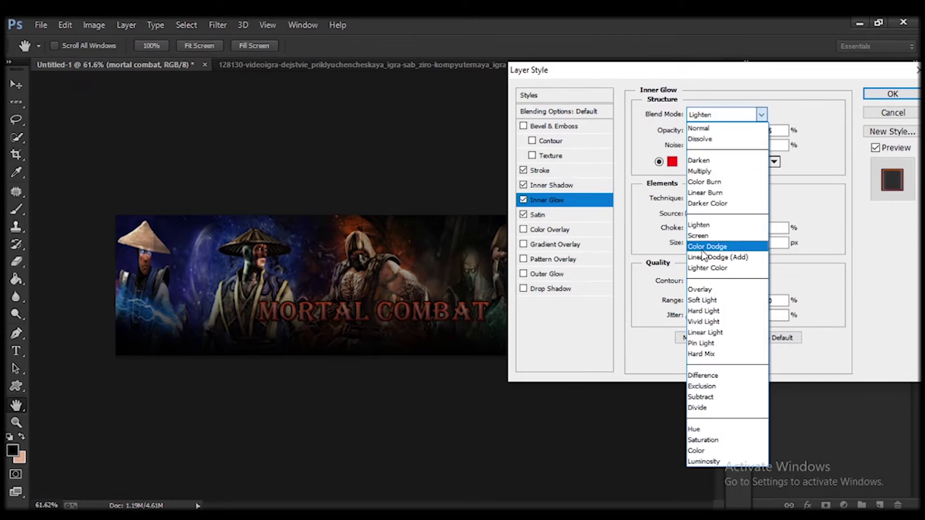
{"action": "left_click", "coordinate": [696, 428]}
{"action": "left_click", "coordinate": [725, 115]}
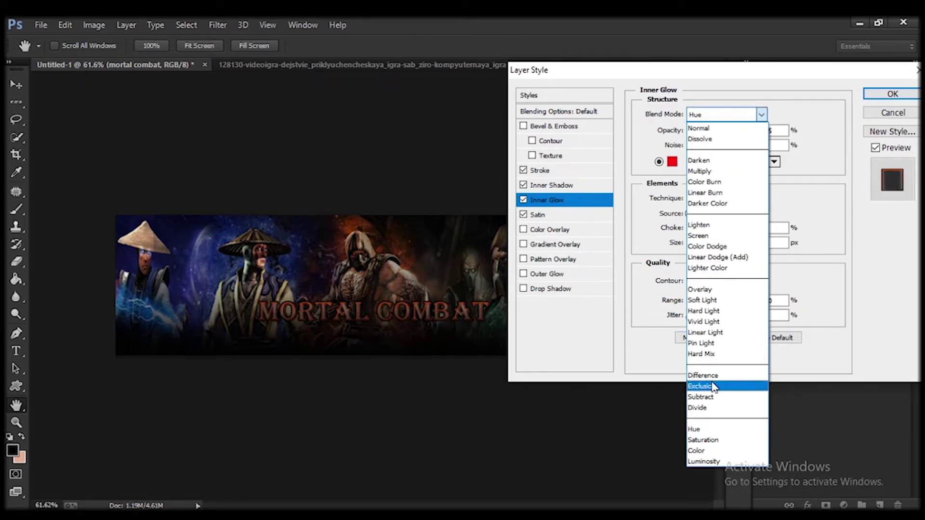
{"action": "left_click", "coordinate": [708, 384]}
{"action": "left_click", "coordinate": [726, 114]}
{"action": "left_click", "coordinate": [699, 453]}
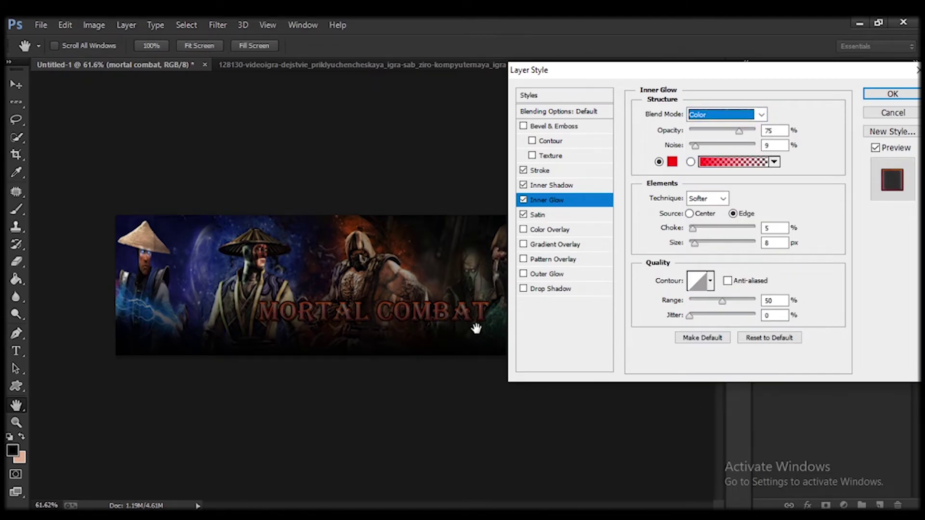
Add a Color Overlay in Subtract blend mode and confirm the Layer Style dialog
{"action": "left_click", "coordinate": [539, 230]}
{"action": "left_click", "coordinate": [725, 114]}
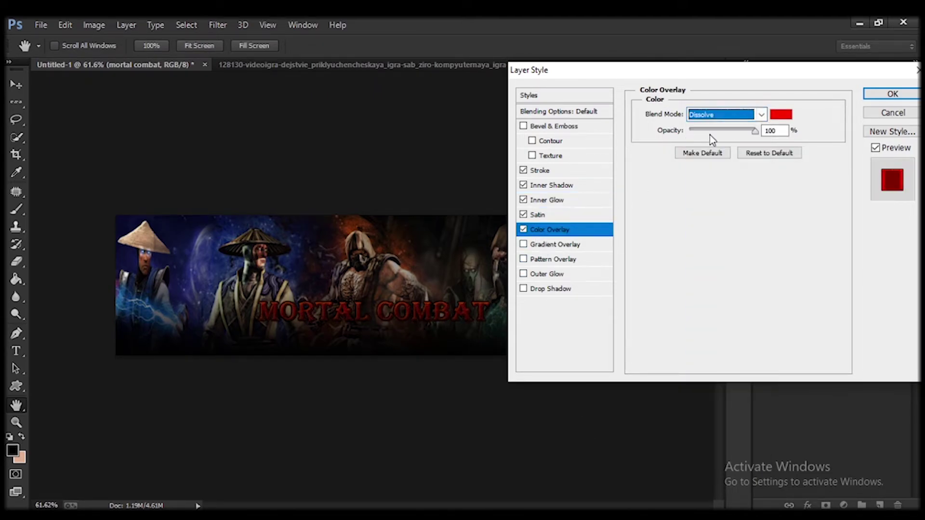
{"action": "left_click", "coordinate": [705, 295]}
{"action": "left_click", "coordinate": [725, 114]}
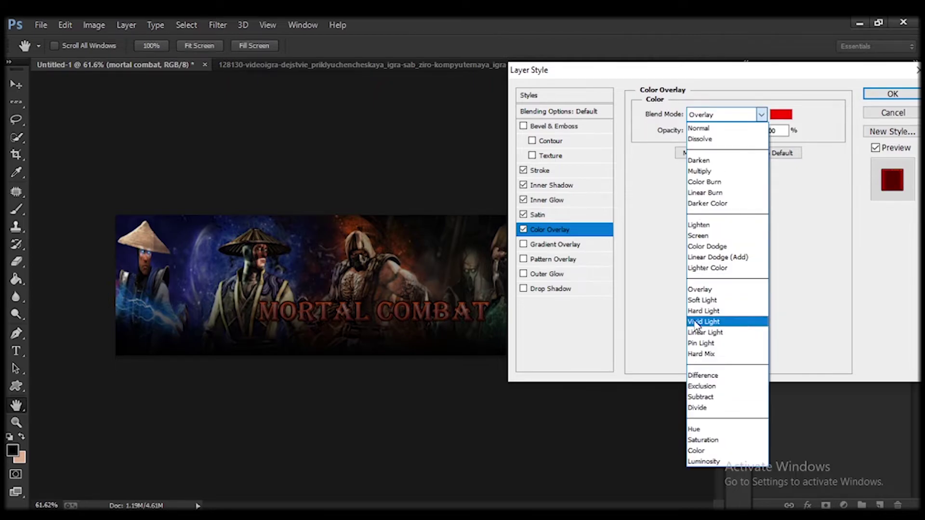
{"action": "left_click", "coordinate": [704, 318]}
{"action": "left_click", "coordinate": [725, 114]}
{"action": "left_click", "coordinate": [704, 398]}
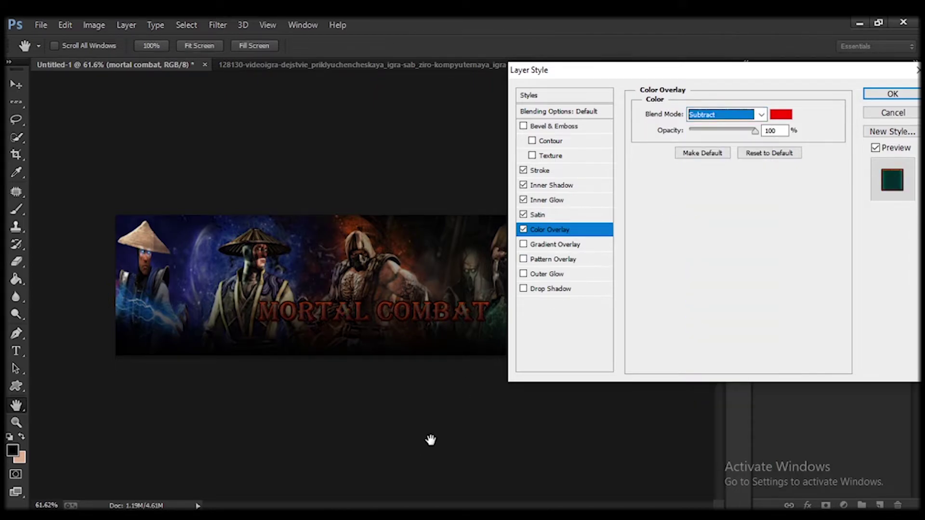
{"action": "left_click", "coordinate": [892, 95]}
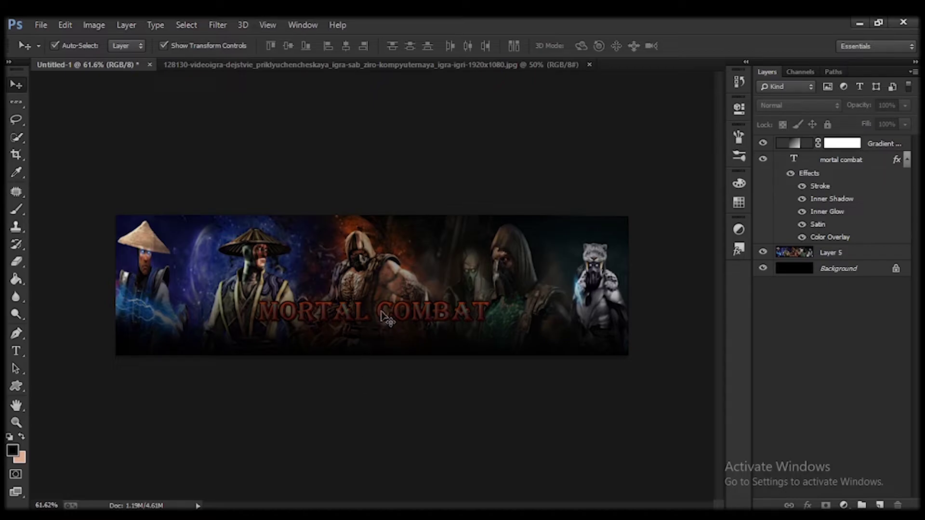
Move the gradient layer below the title, then lower and stretch the title wider
{"action": "left_click_drag", "start_coordinate": [805, 152], "coordinate": [814, 243]}
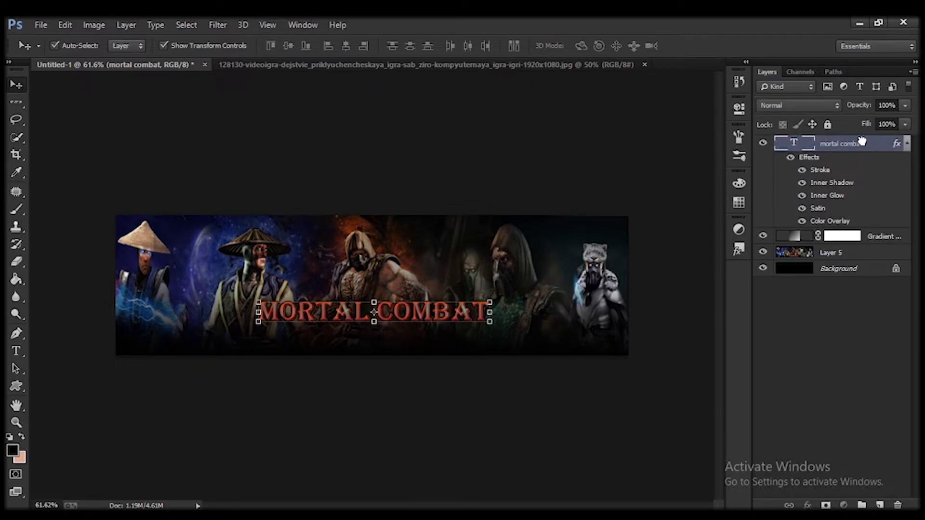
{"action": "left_click_drag", "start_coordinate": [374, 311], "coordinate": [373, 322]}
{"action": "key", "text": "ctrl+t"}
{"action": "mouse_move", "coordinate": [485, 322]}
{"action": "left_mouse_down"}
{"action": "mouse_move", "coordinate": [547, 322]}
{"action": "mouse_move", "coordinate": [448, 322]}
{"action": "mouse_move", "coordinate": [303, 242]}
{"action": "left_mouse_up"}
{"action": "key", "text": "v"}
{"action": "key", "text": "Return"}
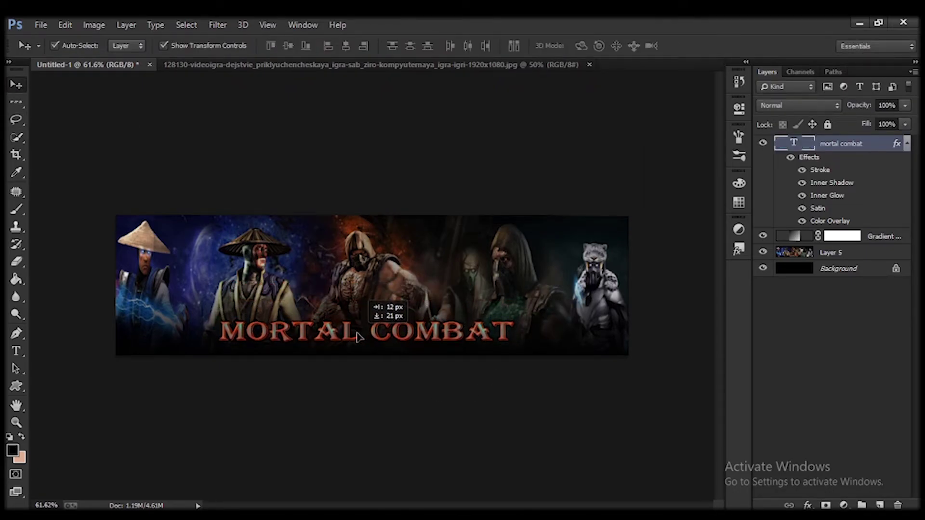
Reposition the title mid-banner, then shrink it and shift it right
{"action": "key", "text": "ctrl+t"}
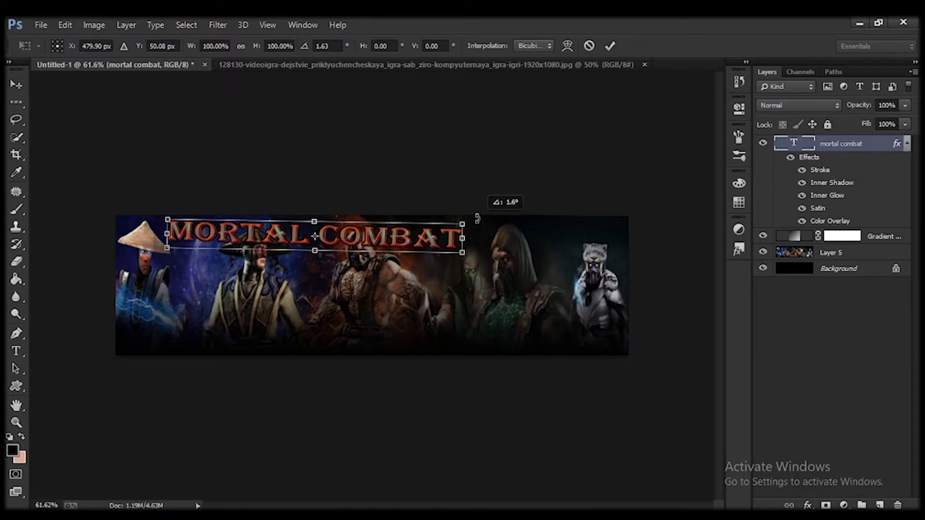
{"action": "left_click_drag", "start_coordinate": [399, 252], "coordinate": [456, 330]}
{"action": "left_click", "coordinate": [26, 88]}
{"action": "key", "text": "Return"}
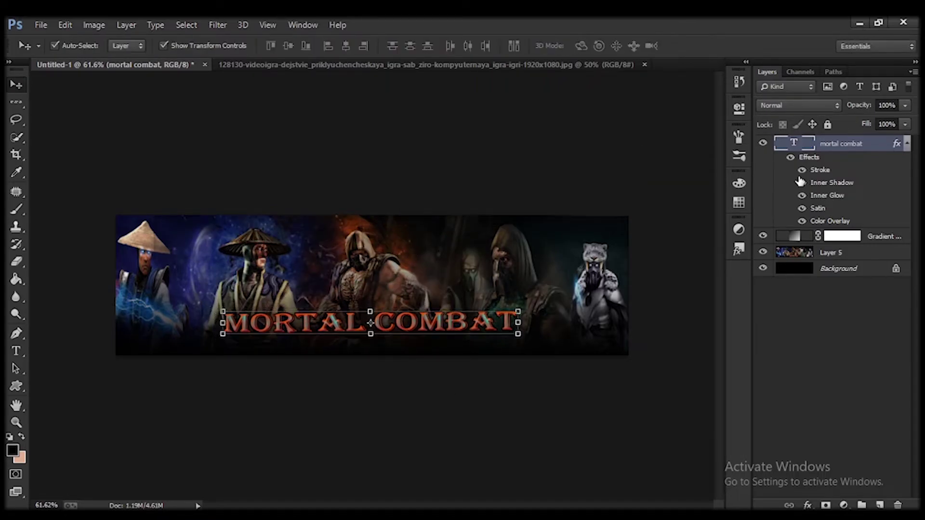
{"action": "mouse_move", "coordinate": [843, 236]}
{"action": "left_mouse_down"}
{"action": "mouse_move", "coordinate": [843, 140]}
{"action": "mouse_move", "coordinate": [825, 142]}
{"action": "left_mouse_up"}
{"action": "left_click", "coordinate": [407, 330]}
{"action": "left_click_drag", "start_coordinate": [382, 331], "coordinate": [377, 316]}
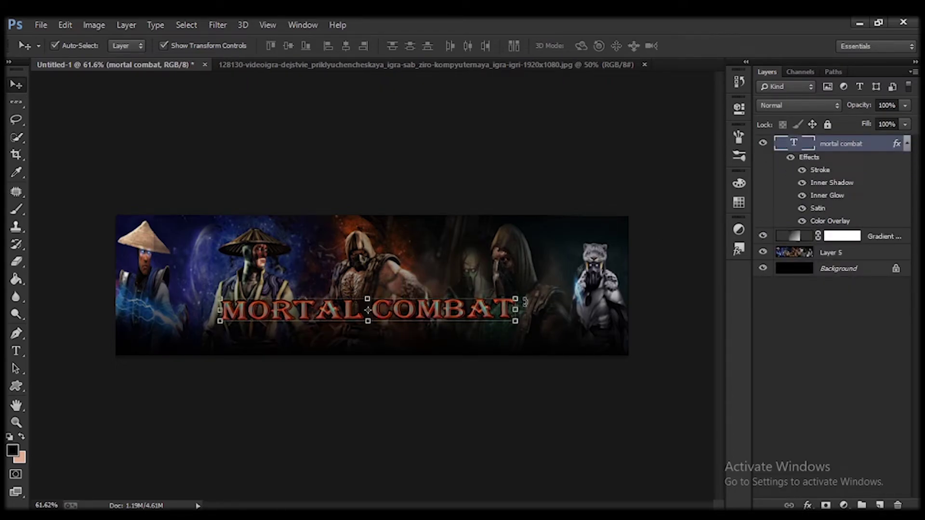
{"action": "mouse_move", "coordinate": [514, 298]}
{"action": "left_mouse_down"}
{"action": "mouse_move", "coordinate": [398, 300]}
{"action": "mouse_move", "coordinate": [420, 320]}
{"action": "mouse_move", "coordinate": [417, 313]}
{"action": "left_mouse_up"}
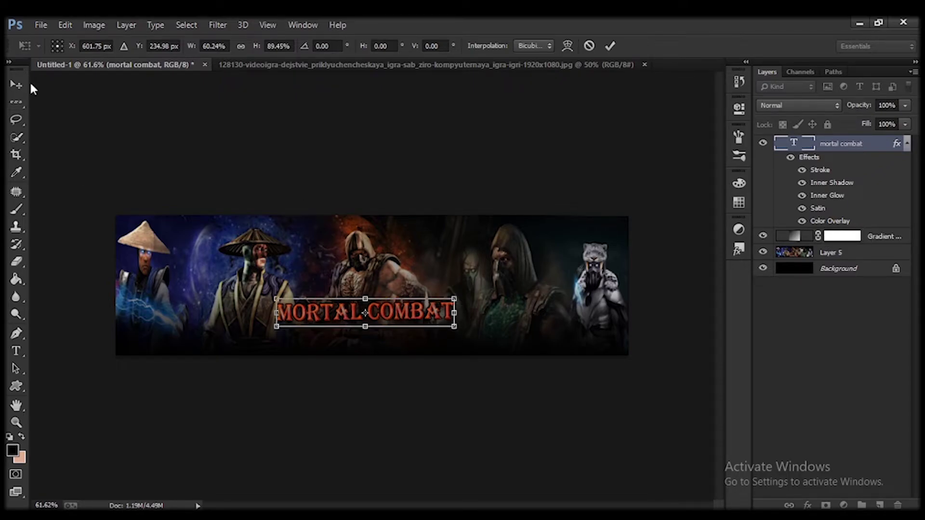
{"action": "left_click", "coordinate": [16, 84]}
{"action": "key", "text": "Return"}
Place the gradient above the title and tilt the title very slightly
{"action": "left_click_drag", "start_coordinate": [877, 236], "coordinate": [858, 140]}
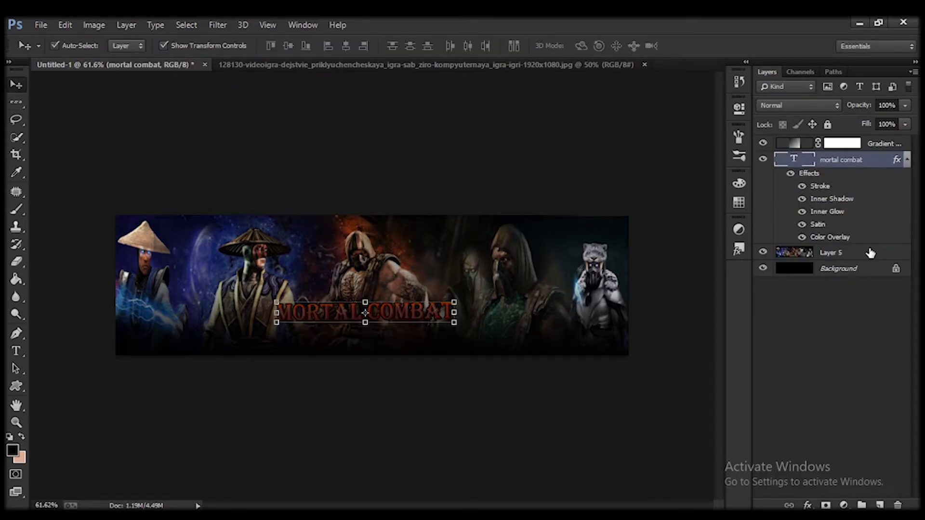
{"action": "left_click", "coordinate": [862, 294]}
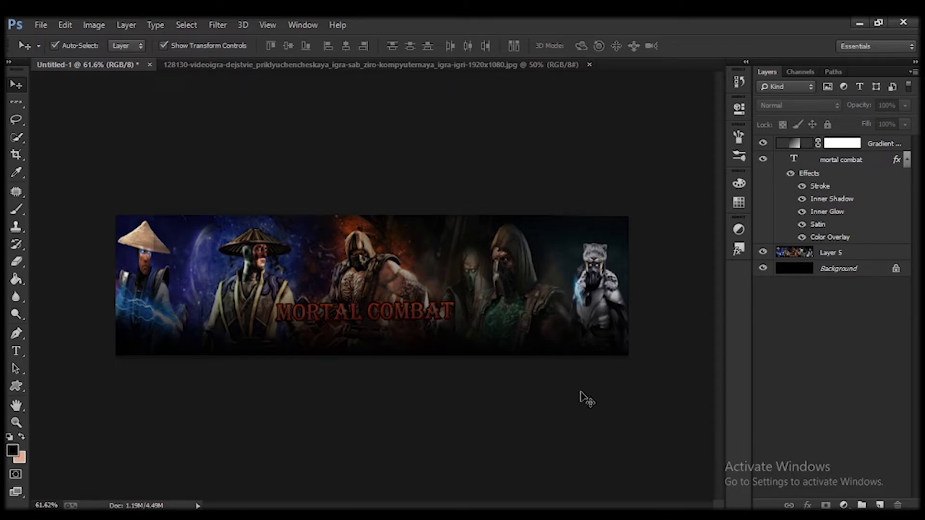
{"action": "left_click", "coordinate": [841, 161]}
{"action": "left_click_drag", "start_coordinate": [460, 287], "coordinate": [467, 287]}
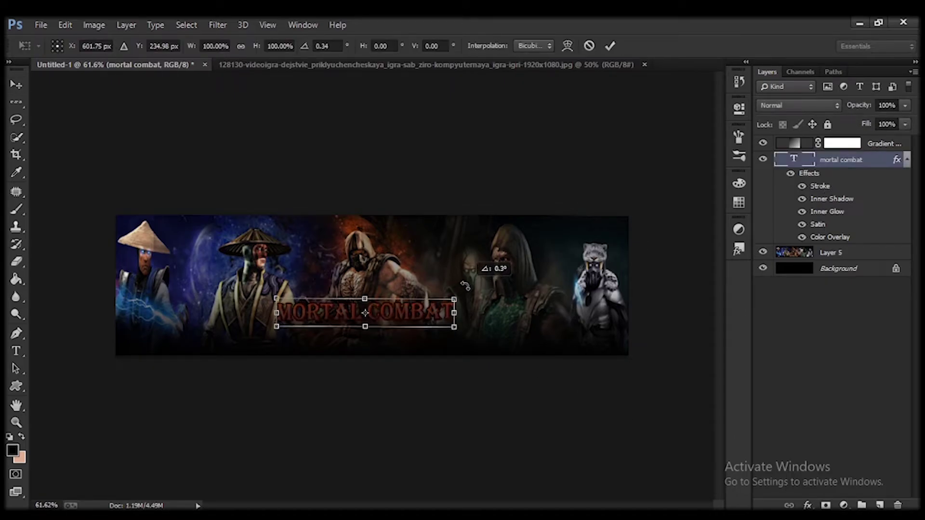
{"action": "left_click", "coordinate": [16, 85]}
{"action": "left_click", "coordinate": [441, 209]}
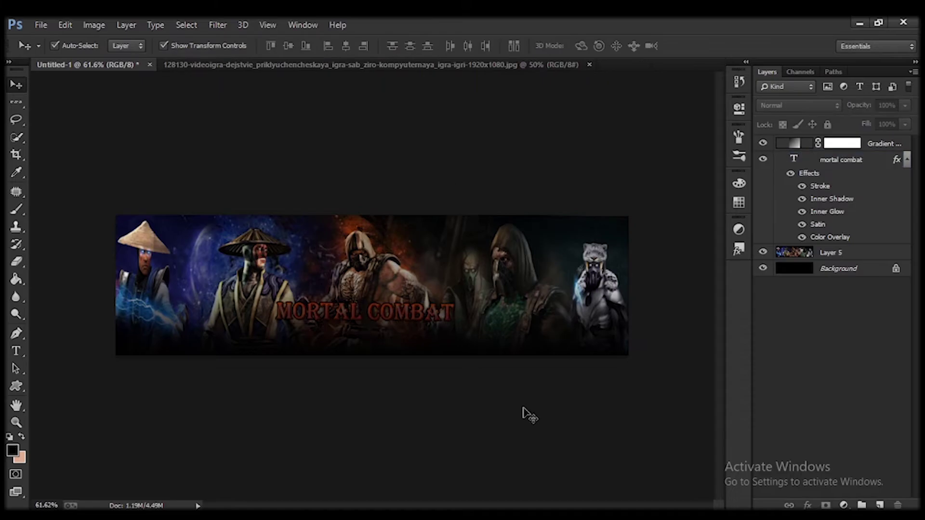
Flatten the image, duplicate the Background layer, and launch the Camera Raw filter
{"action": "right_click", "coordinate": [839, 180]}
{"action": "left_click", "coordinate": [622, 376]}
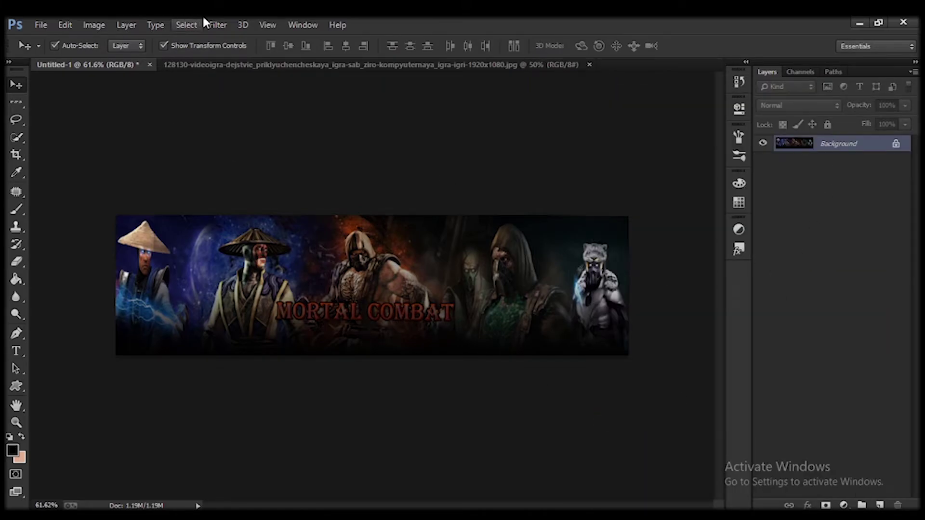
{"action": "left_click", "coordinate": [217, 24]}
{"action": "left_click_drag", "start_coordinate": [839, 143], "coordinate": [880, 505]}
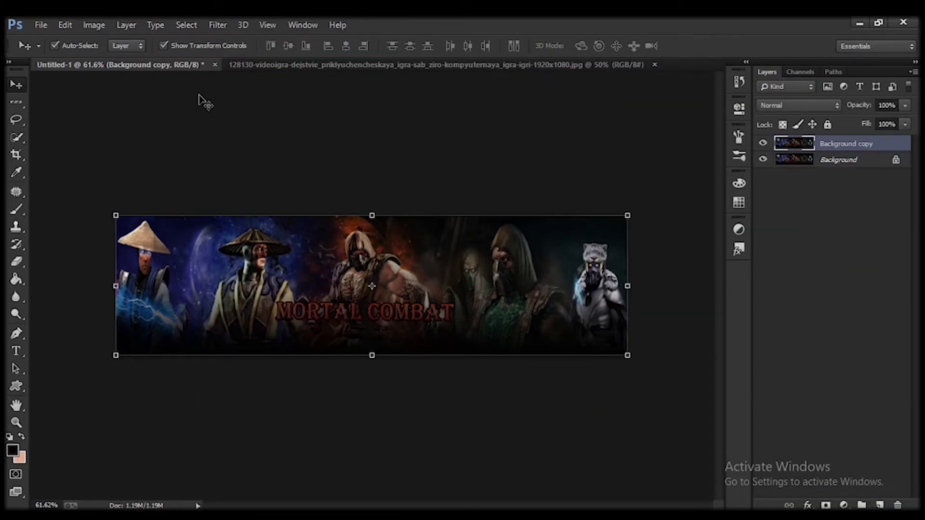
{"action": "left_click", "coordinate": [217, 25]}
{"action": "left_click", "coordinate": [260, 102]}
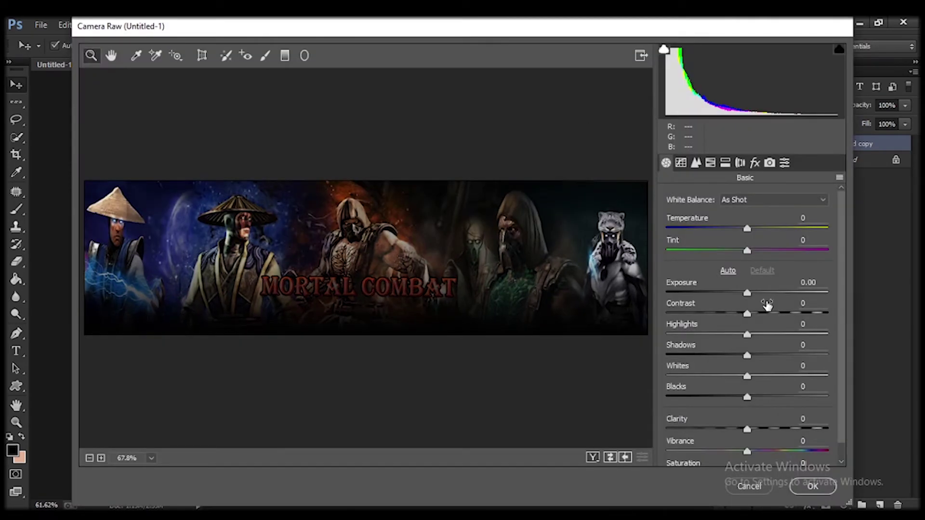
Set Exposure +0.60, Highlights -25, Shadows -19, Vibrance +48 and Saturation +10
{"action": "left_click_drag", "start_coordinate": [747, 293], "coordinate": [757, 293]}
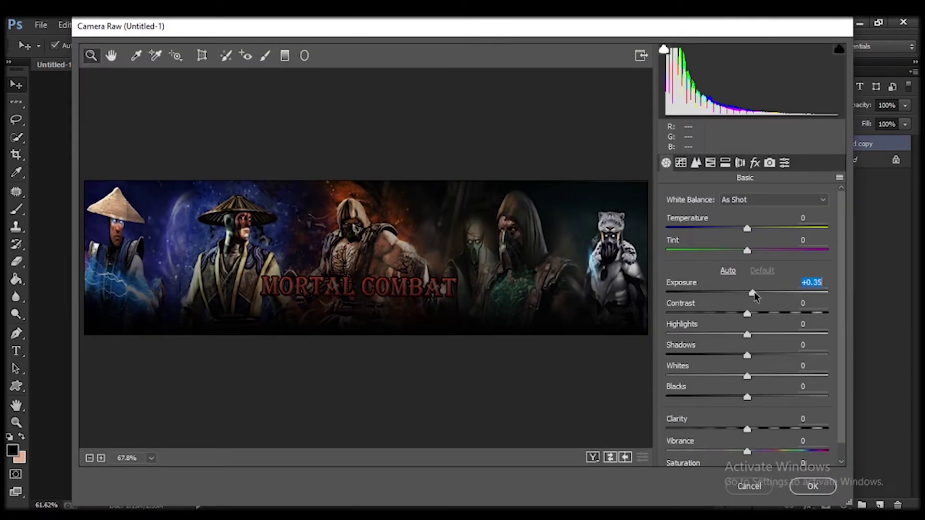
{"action": "mouse_move", "coordinate": [687, 315]}
{"action": "left_mouse_down"}
{"action": "mouse_move", "coordinate": [790, 319]}
{"action": "mouse_move", "coordinate": [744, 315]}
{"action": "mouse_move", "coordinate": [770, 340]}
{"action": "mouse_move", "coordinate": [675, 331]}
{"action": "mouse_move", "coordinate": [768, 347]}
{"action": "mouse_move", "coordinate": [749, 356]}
{"action": "mouse_move", "coordinate": [780, 356]}
{"action": "mouse_move", "coordinate": [727, 340]}
{"action": "mouse_move", "coordinate": [800, 357]}
{"action": "mouse_move", "coordinate": [663, 362]}
{"action": "mouse_move", "coordinate": [731, 359]}
{"action": "mouse_move", "coordinate": [769, 377]}
{"action": "mouse_move", "coordinate": [806, 379]}
{"action": "mouse_move", "coordinate": [741, 390]}
{"action": "mouse_move", "coordinate": [754, 376]}
{"action": "mouse_move", "coordinate": [739, 397]}
{"action": "left_mouse_up"}
{"action": "left_click_drag", "start_coordinate": [748, 433], "coordinate": [843, 449]}
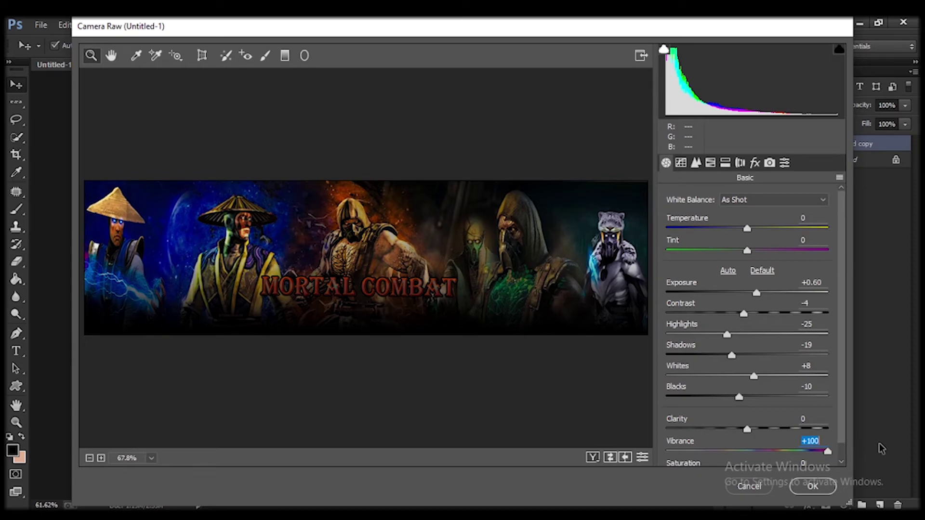
{"action": "type", "text": "48"}
{"action": "key", "text": "Return"}
{"action": "scroll", "coordinate": [749, 448], "scroll_direction": "down", "scroll_amount": 1}
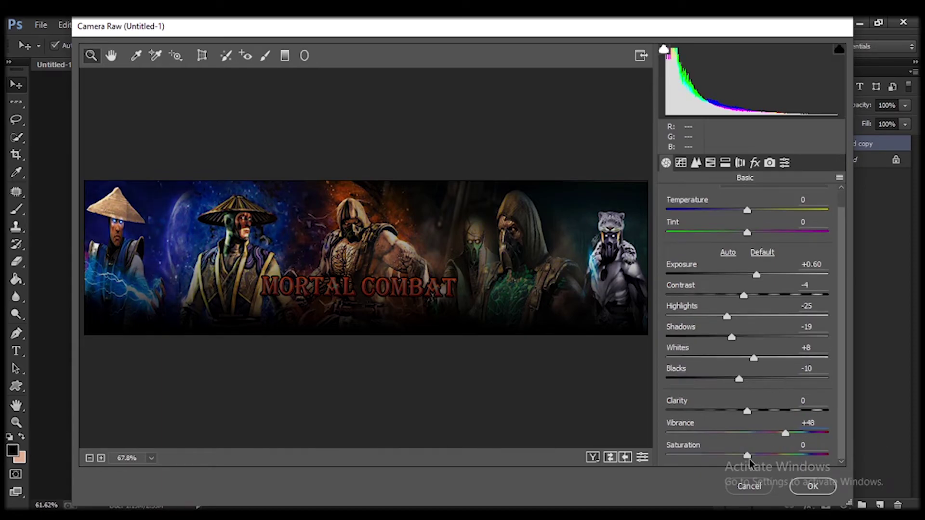
{"action": "mouse_move", "coordinate": [748, 456]}
{"action": "left_mouse_down"}
{"action": "mouse_move", "coordinate": [795, 456]}
{"action": "mouse_move", "coordinate": [670, 456]}
{"action": "mouse_move", "coordinate": [756, 451]}
{"action": "mouse_move", "coordinate": [745, 455]}
{"action": "left_mouse_up"}
In HSL Saturation, set Reds +8, Oranges +100, Greens +83 and Yellows -26
{"action": "left_click", "coordinate": [696, 164]}
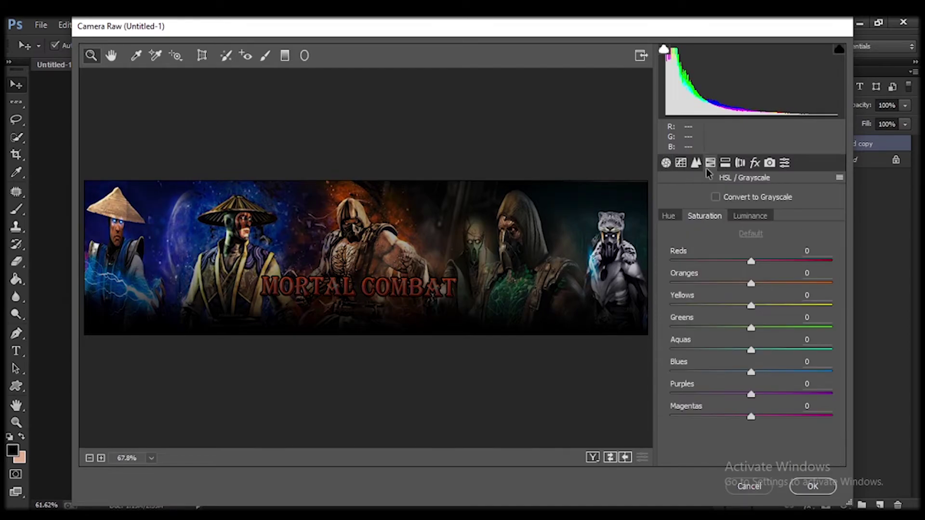
{"action": "left_click_drag", "start_coordinate": [819, 256], "coordinate": [758, 260]}
{"action": "left_click_drag", "start_coordinate": [751, 283], "coordinate": [811, 282]}
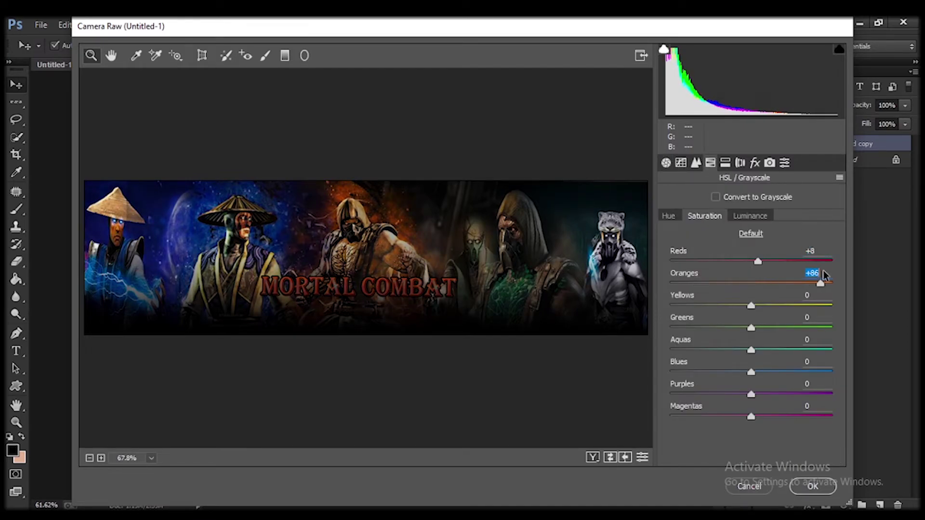
{"action": "mouse_move", "coordinate": [752, 323]}
{"action": "left_mouse_down"}
{"action": "mouse_move", "coordinate": [851, 326]}
{"action": "mouse_move", "coordinate": [818, 328]}
{"action": "left_mouse_up"}
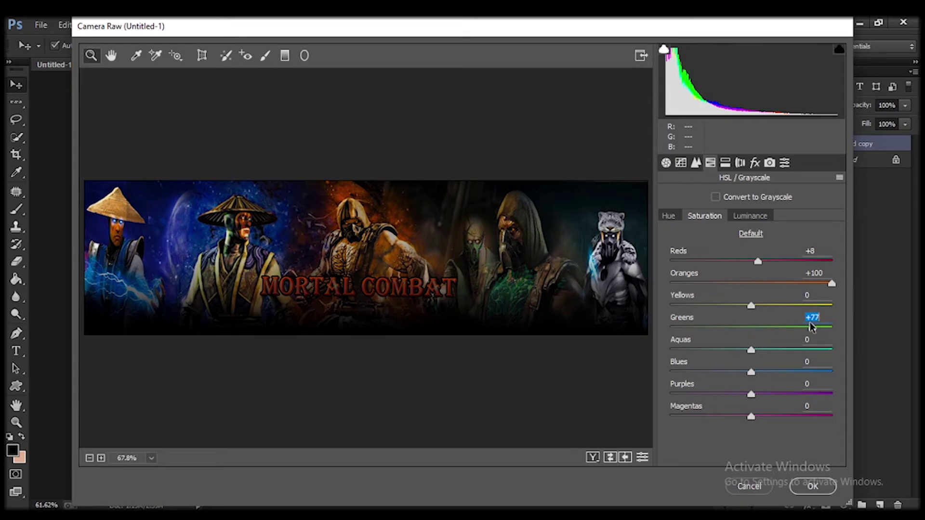
{"action": "left_click_drag", "start_coordinate": [751, 305], "coordinate": [611, 307]}
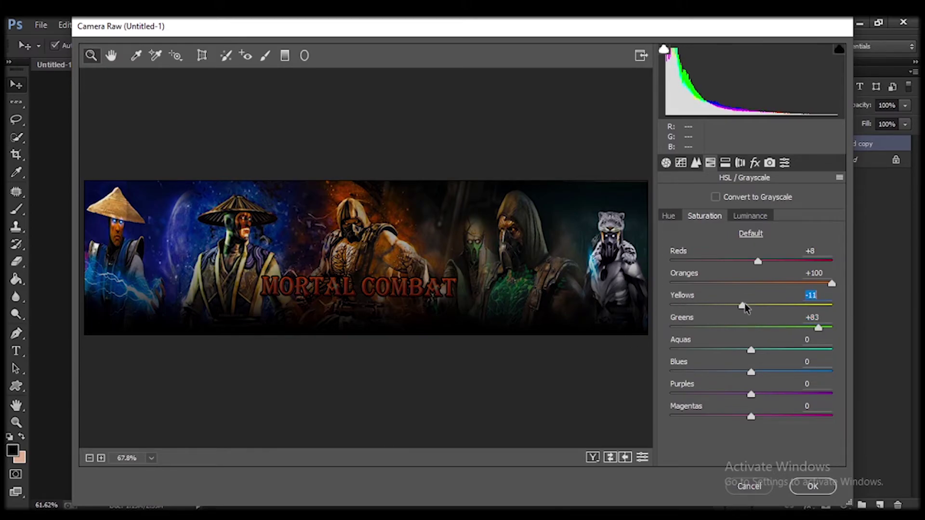
{"action": "mouse_move", "coordinate": [744, 308]}
{"action": "left_mouse_down"}
{"action": "mouse_move", "coordinate": [856, 314]}
{"action": "mouse_move", "coordinate": [733, 308]}
{"action": "left_mouse_up"}
{"action": "mouse_move", "coordinate": [751, 351]}
{"action": "left_mouse_down"}
{"action": "mouse_move", "coordinate": [847, 351]}
{"action": "mouse_move", "coordinate": [710, 370]}
{"action": "mouse_move", "coordinate": [640, 368]}
{"action": "mouse_move", "coordinate": [739, 367]}
{"action": "mouse_move", "coordinate": [714, 374]}
{"action": "mouse_move", "coordinate": [811, 392]}
{"action": "left_mouse_up"}
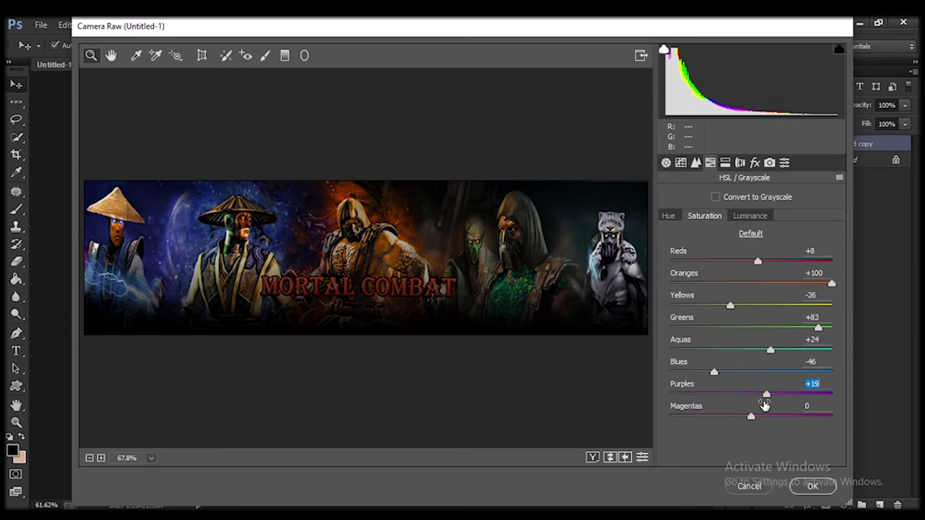
{"action": "left_click_drag", "start_coordinate": [765, 415], "coordinate": [807, 416]}
Shift hues: Oranges -37, Yellows -53, Aquas +100, Blues toward purple
{"action": "left_click", "coordinate": [667, 215]}
{"action": "mouse_move", "coordinate": [752, 284]}
{"action": "left_mouse_down"}
{"action": "mouse_move", "coordinate": [832, 283]}
{"action": "mouse_move", "coordinate": [717, 284]}
{"action": "mouse_move", "coordinate": [714, 302]}
{"action": "mouse_move", "coordinate": [814, 314]}
{"action": "mouse_move", "coordinate": [707, 306]}
{"action": "left_mouse_up"}
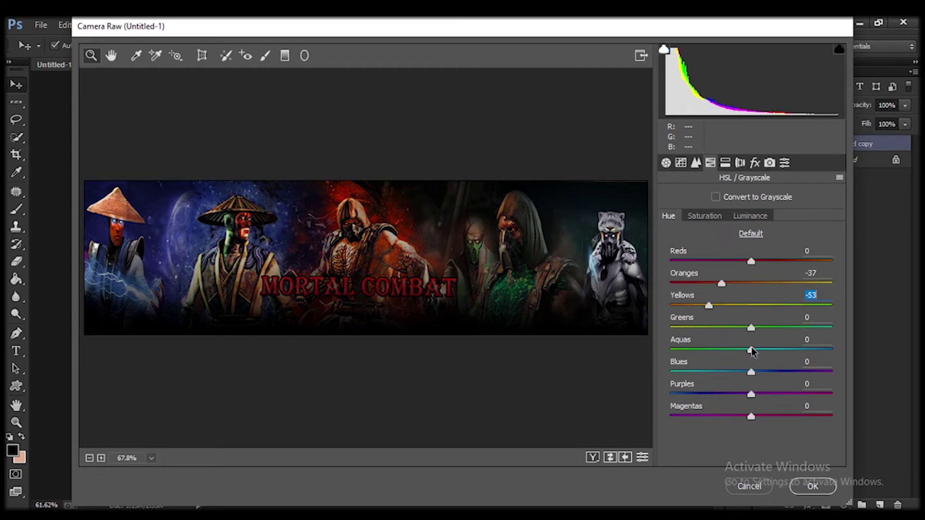
{"action": "mouse_move", "coordinate": [752, 327]}
{"action": "left_mouse_down"}
{"action": "mouse_move", "coordinate": [798, 323]}
{"action": "mouse_move", "coordinate": [758, 343]}
{"action": "left_mouse_up"}
{"action": "left_click_drag", "start_coordinate": [751, 350], "coordinate": [853, 351]}
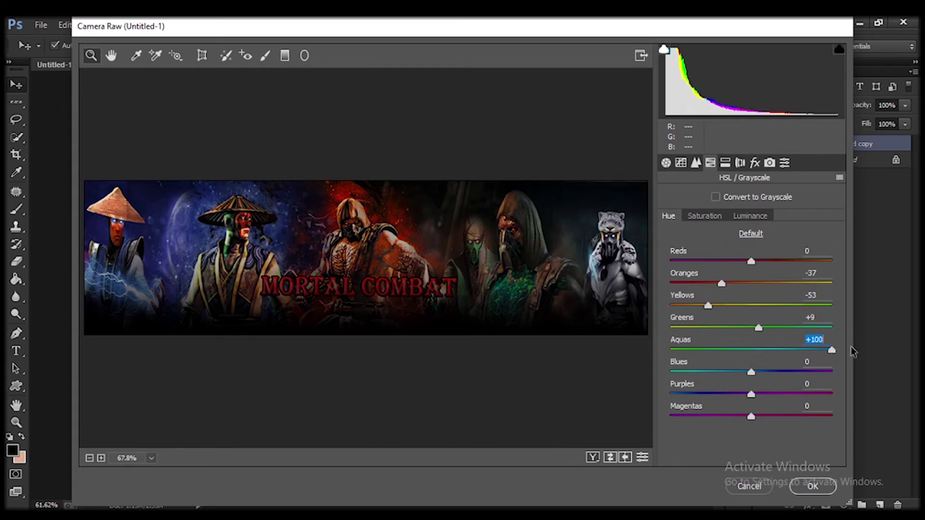
{"action": "mouse_move", "coordinate": [751, 372]}
{"action": "left_mouse_down"}
{"action": "mouse_move", "coordinate": [804, 383]}
{"action": "mouse_move", "coordinate": [766, 381]}
{"action": "left_mouse_up"}
Fine-tune blue and purple hues and add a +10 post-crop vignette with Feather 45
{"action": "mouse_move", "coordinate": [752, 394]}
{"action": "left_mouse_down"}
{"action": "mouse_move", "coordinate": [775, 407]}
{"action": "mouse_move", "coordinate": [736, 409]}
{"action": "mouse_move", "coordinate": [790, 416]}
{"action": "left_mouse_up"}
{"action": "left_click", "coordinate": [755, 162]}
{"action": "mouse_move", "coordinate": [747, 384]}
{"action": "left_mouse_down"}
{"action": "mouse_move", "coordinate": [692, 384]}
{"action": "mouse_move", "coordinate": [785, 380]}
{"action": "mouse_move", "coordinate": [631, 405]}
{"action": "mouse_move", "coordinate": [759, 394]}
{"action": "mouse_move", "coordinate": [655, 423]}
{"action": "mouse_move", "coordinate": [698, 409]}
{"action": "mouse_move", "coordinate": [697, 420]}
{"action": "mouse_move", "coordinate": [733, 408]}
{"action": "mouse_move", "coordinate": [759, 417]}
{"action": "mouse_move", "coordinate": [733, 452]}
{"action": "left_mouse_up"}
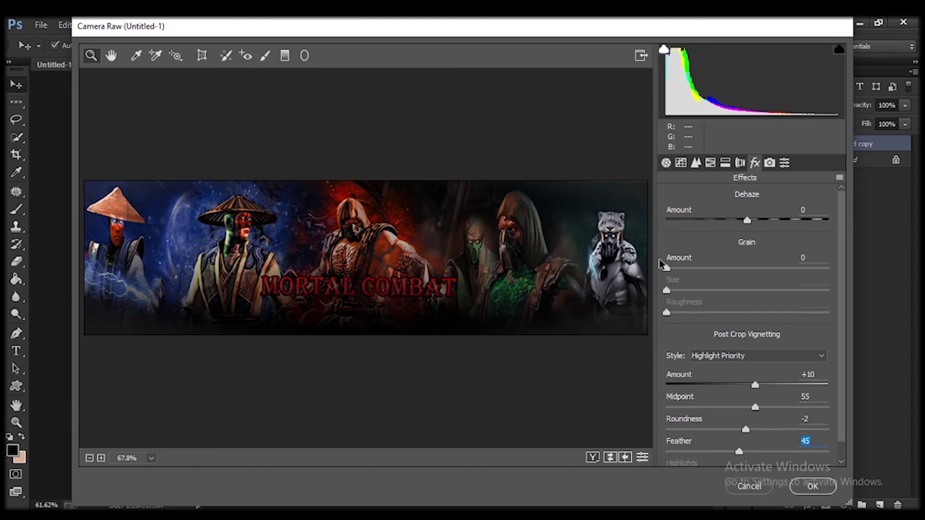
{"action": "mouse_move", "coordinate": [752, 220]}
{"action": "left_mouse_down"}
{"action": "mouse_move", "coordinate": [832, 219]}
{"action": "mouse_move", "coordinate": [645, 226]}
{"action": "mouse_move", "coordinate": [723, 220]}
{"action": "left_mouse_up"}
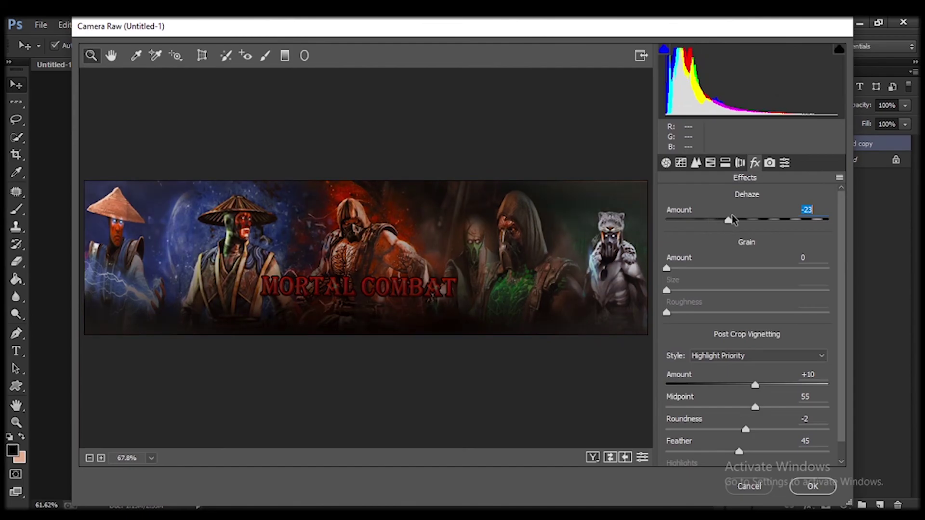
Adjust Clarity, set Dehaze to +100, and tweak the tone curve
{"action": "left_click", "coordinate": [666, 162]}
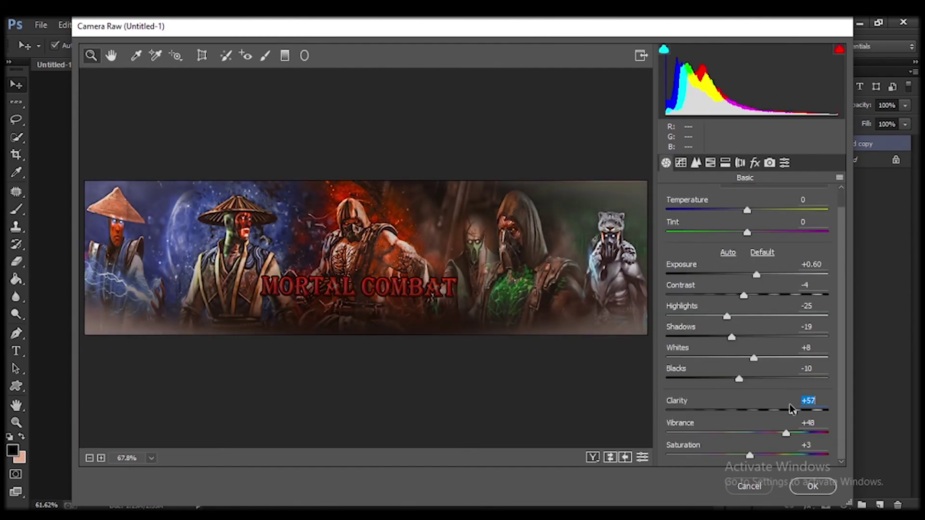
{"action": "mouse_move", "coordinate": [747, 410]}
{"action": "left_mouse_down"}
{"action": "mouse_move", "coordinate": [732, 410]}
{"action": "mouse_move", "coordinate": [741, 436]}
{"action": "left_mouse_up"}
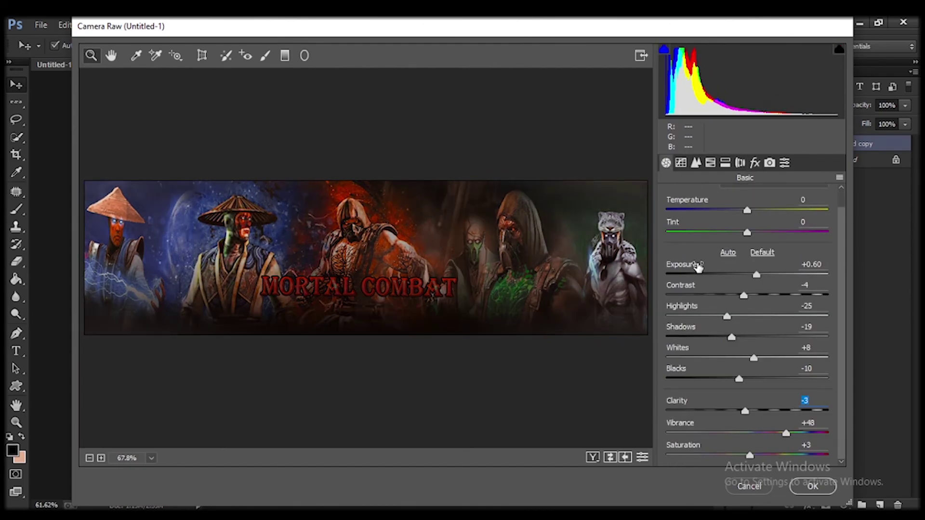
{"action": "left_click", "coordinate": [754, 163]}
{"action": "left_click_drag", "start_coordinate": [763, 221], "coordinate": [848, 221]}
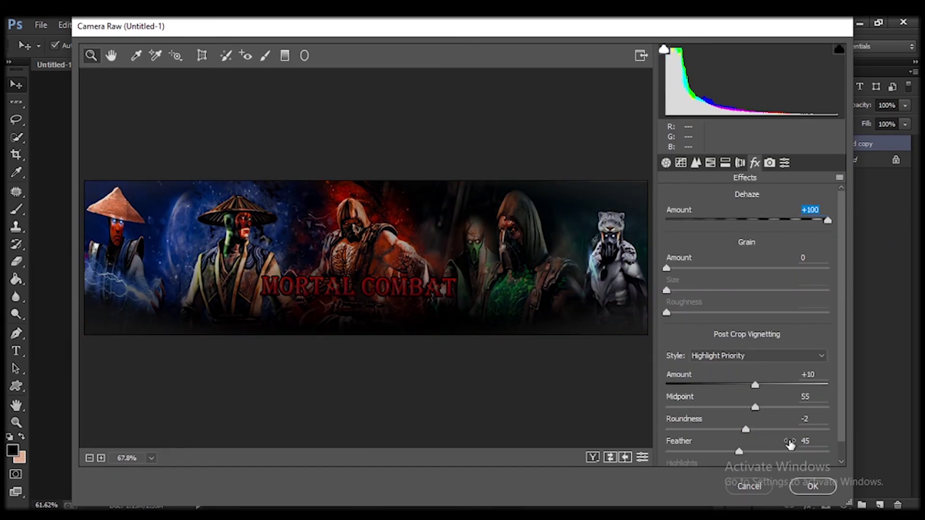
{"action": "left_click", "coordinate": [681, 163]}
{"action": "left_click_drag", "start_coordinate": [666, 424], "coordinate": [665, 425]}
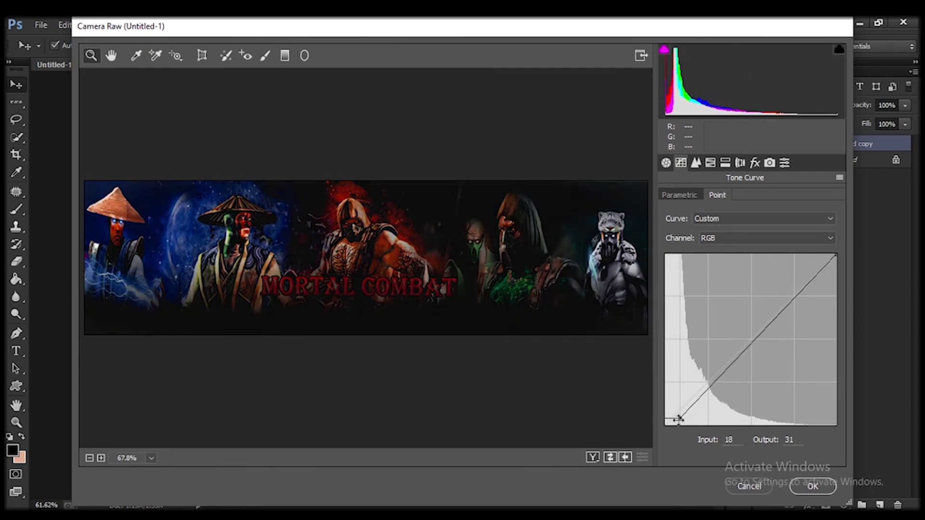
{"action": "left_click", "coordinate": [637, 443]}
Apply the Camera Raw grading to the Background copy layer
{"action": "left_click", "coordinate": [813, 487]}
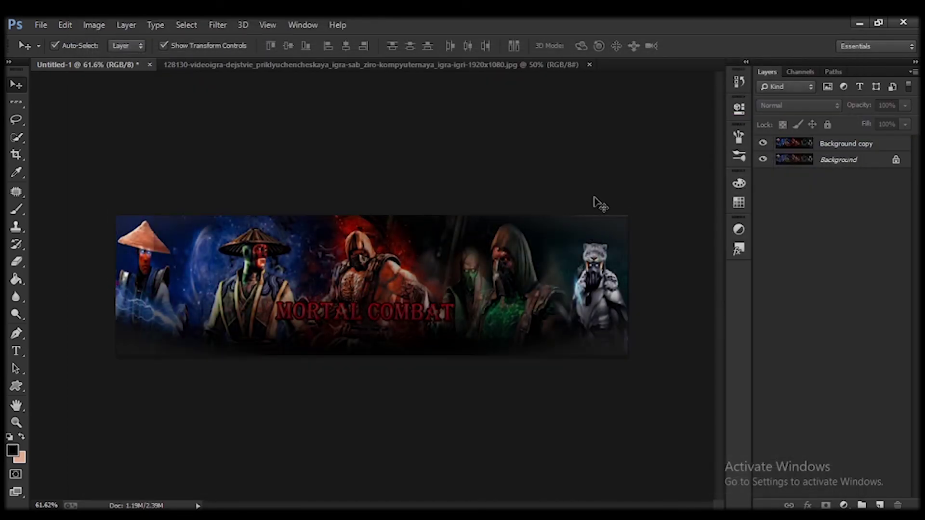
{"action": "scroll", "coordinate": [598, 202], "scroll_direction": "up", "scroll_amount": 2}
{"action": "scroll", "coordinate": [405, 272], "scroll_direction": "down", "scroll_amount": 1}
{"action": "scroll", "coordinate": [405, 272], "scroll_direction": "up", "scroll_amount": 1}
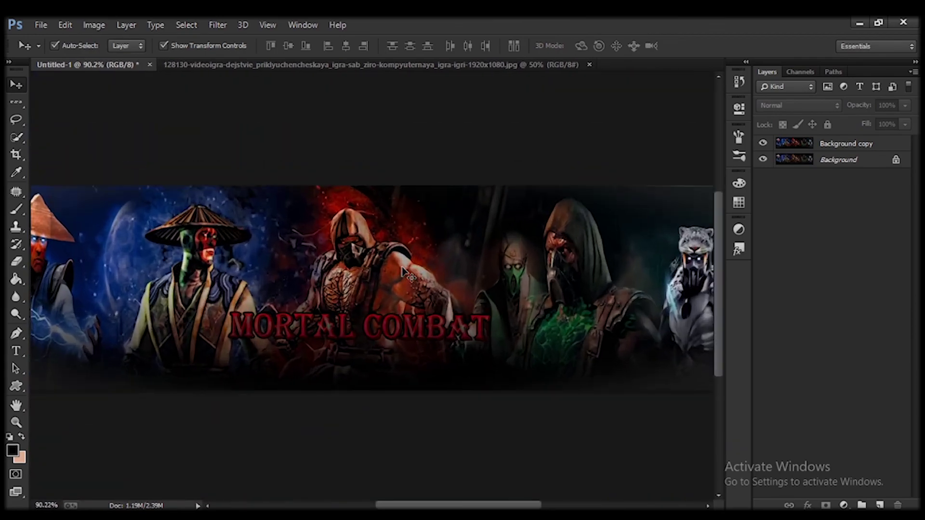
{"action": "scroll", "coordinate": [404, 272], "scroll_direction": "down", "scroll_amount": 2}
{"action": "scroll", "coordinate": [405, 273], "scroll_direction": "up", "scroll_amount": 2}
{"action": "scroll", "coordinate": [405, 272], "scroll_direction": "down", "scroll_amount": 2}
{"action": "scroll", "coordinate": [405, 273], "scroll_direction": "down", "scroll_amount": 1}
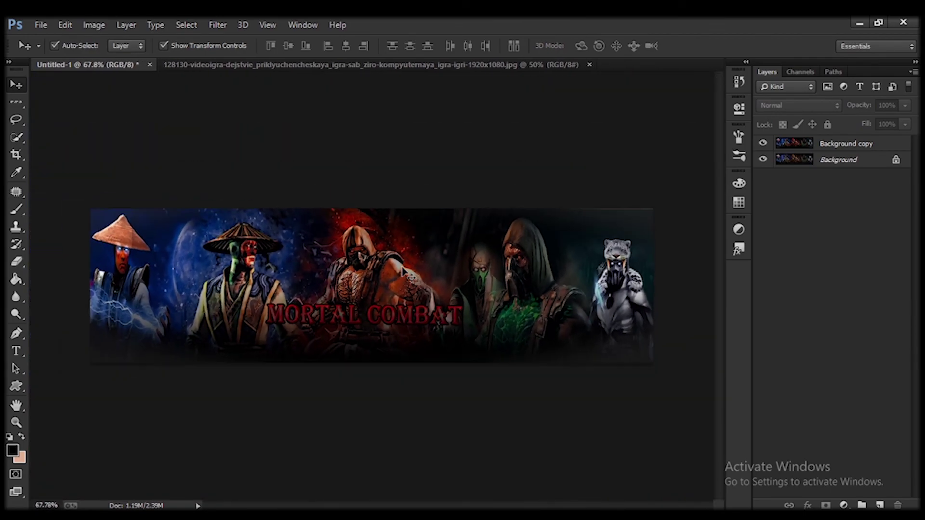
Flatten the graded copy into a single Background layer
{"action": "right_click", "coordinate": [822, 144]}
{"action": "left_click", "coordinate": [562, 432]}
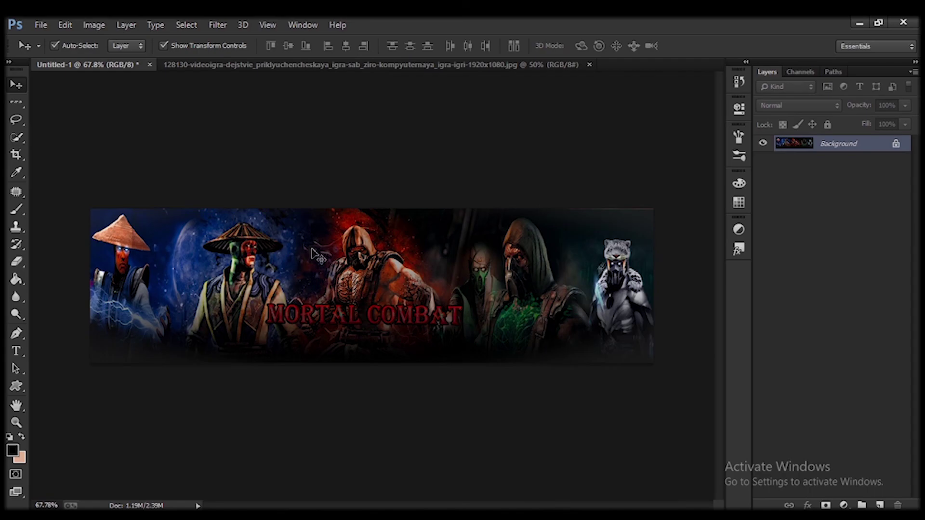
{"action": "scroll", "coordinate": [120, 251], "scroll_direction": "up", "scroll_amount": 2}
{"action": "scroll", "coordinate": [124, 289], "scroll_direction": "up", "scroll_amount": 1}
{"action": "scroll", "coordinate": [124, 289], "scroll_direction": "down", "scroll_amount": 2}
{"action": "scroll", "coordinate": [124, 289], "scroll_direction": "up", "scroll_amount": 1}
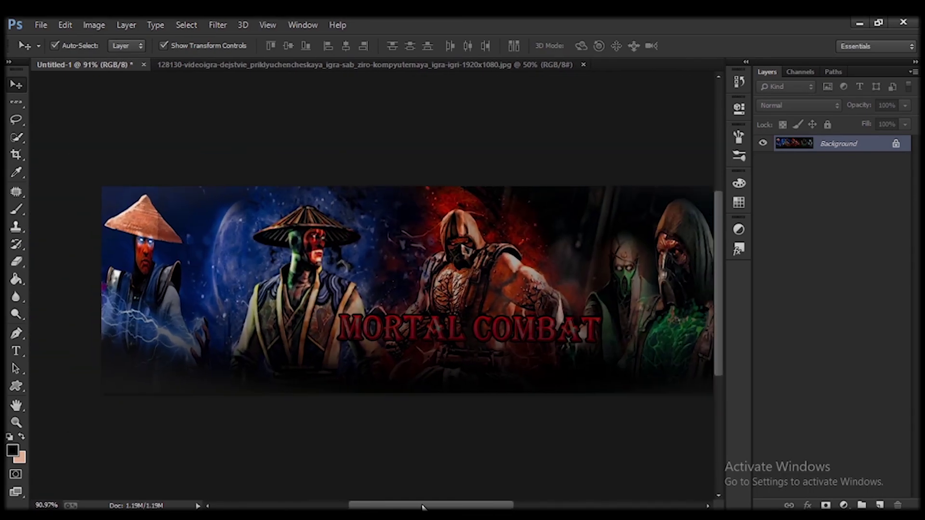
{"action": "left_click_drag", "start_coordinate": [419, 506], "coordinate": [467, 509]}
{"action": "scroll", "coordinate": [343, 347], "scroll_direction": "down", "scroll_amount": 3}
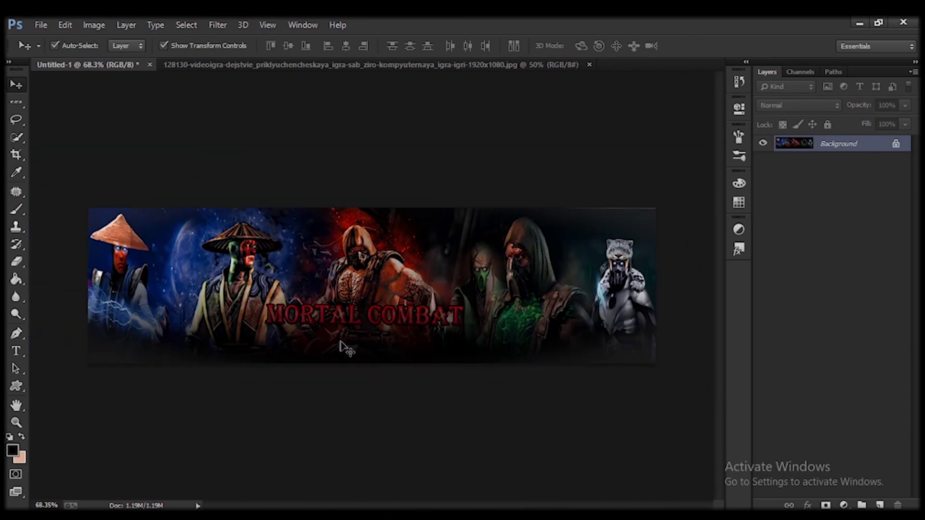